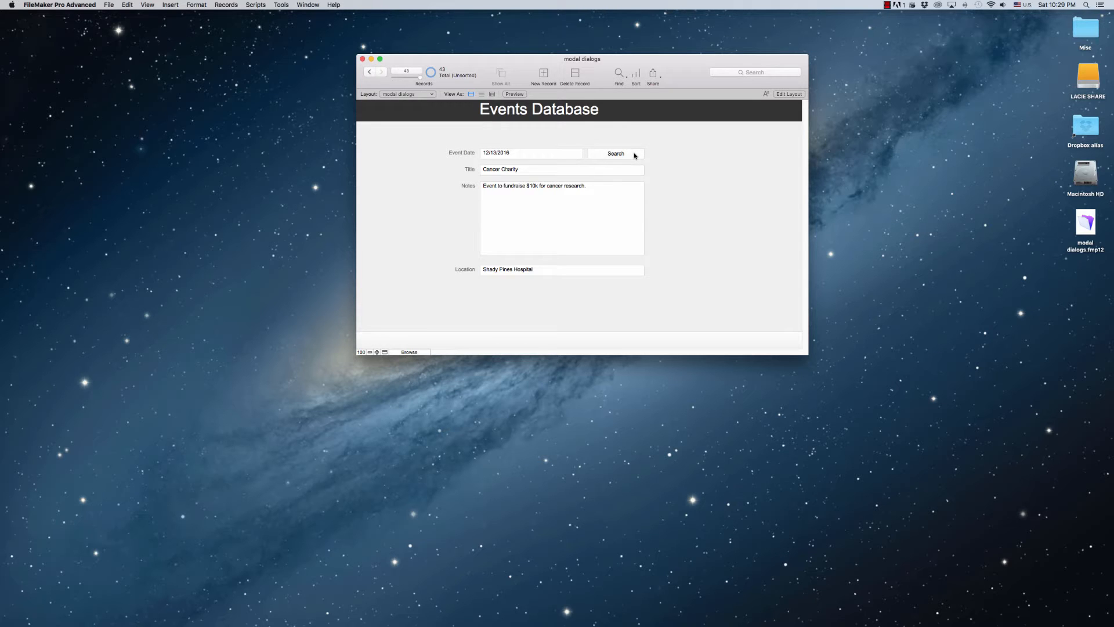
# Step: Open the event search dialog from the Events Database form and reposition it over the record
pyautogui.click(634, 156)
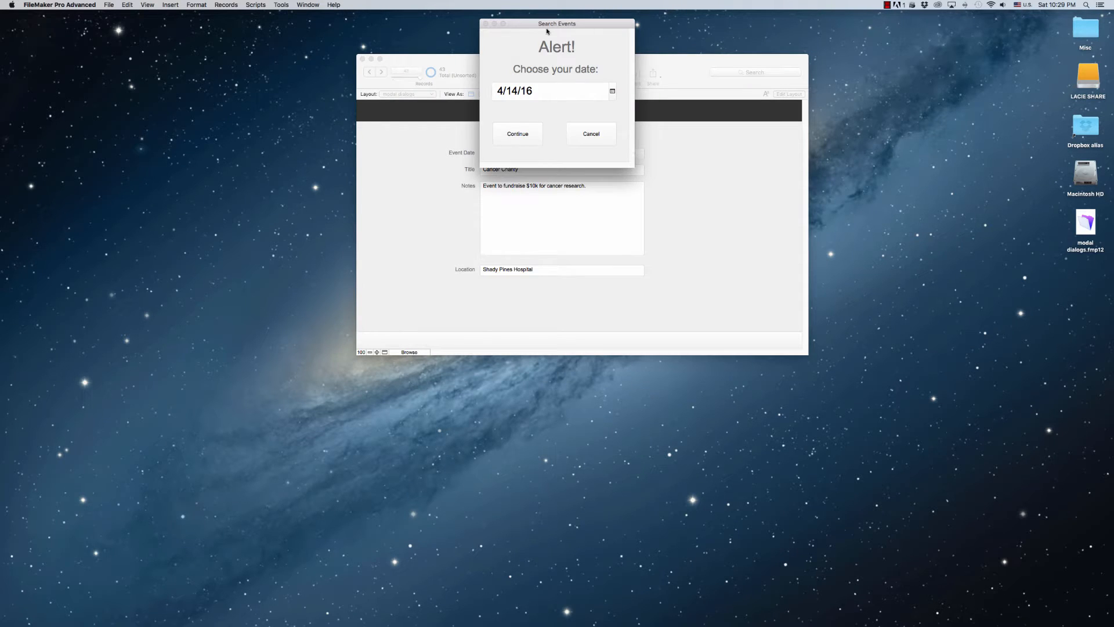
pyautogui.moveTo(561, 26); pyautogui.dragTo(570, 71)
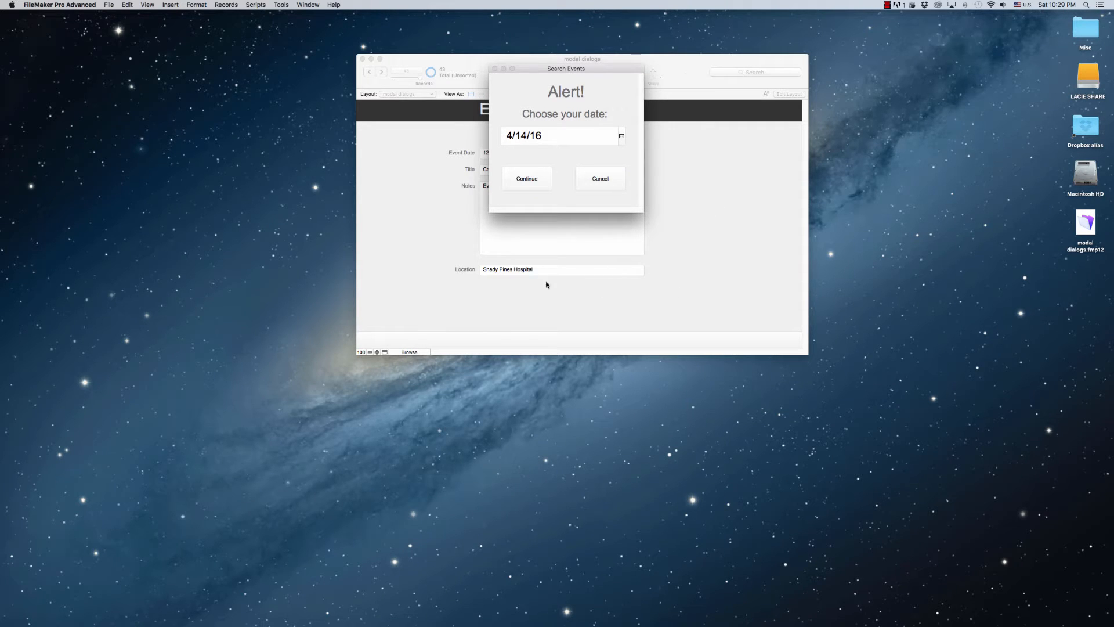
pyautogui.click(809, 111)
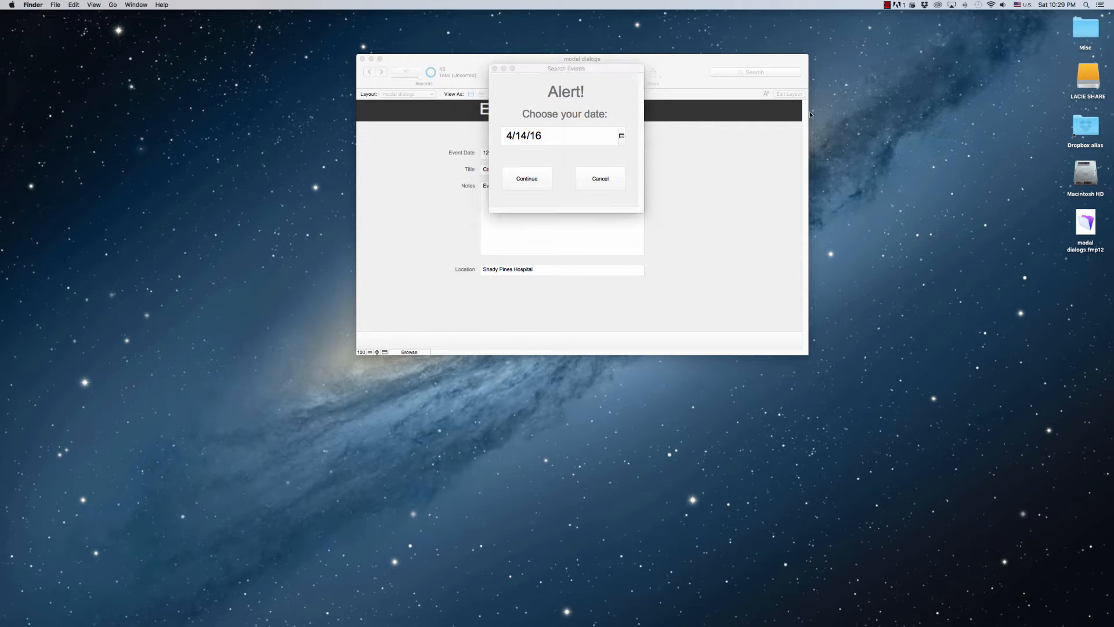
pyautogui.moveTo(601, 69); pyautogui.dragTo(605, 101)
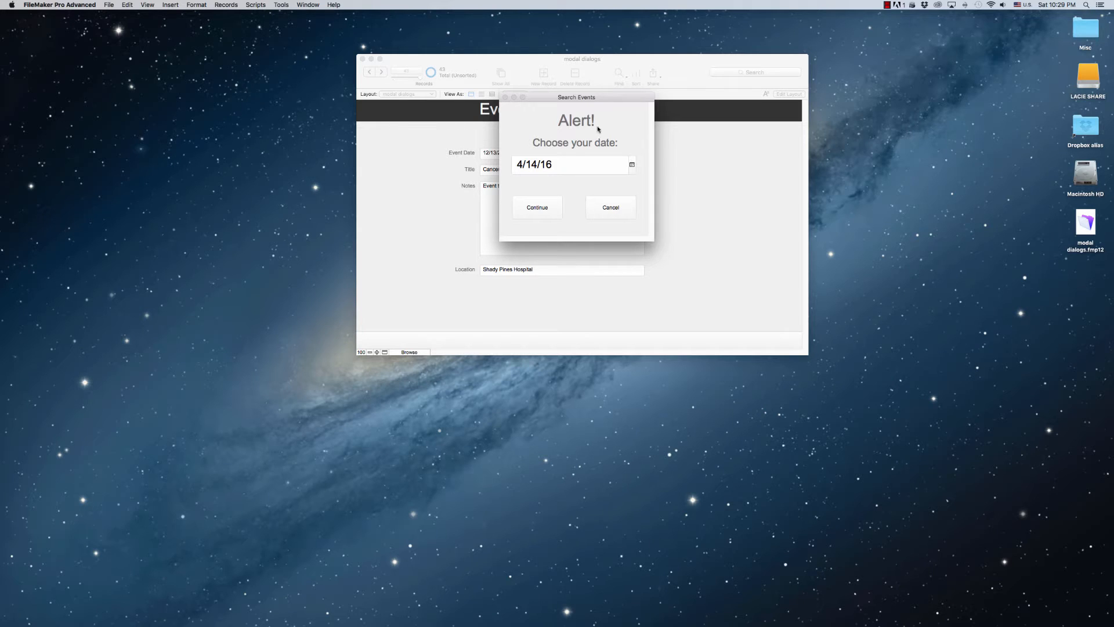
# Step: Choose 4/13/2016 from the calendar in the Search Events dialog and cancel the search
pyautogui.click(632, 164)
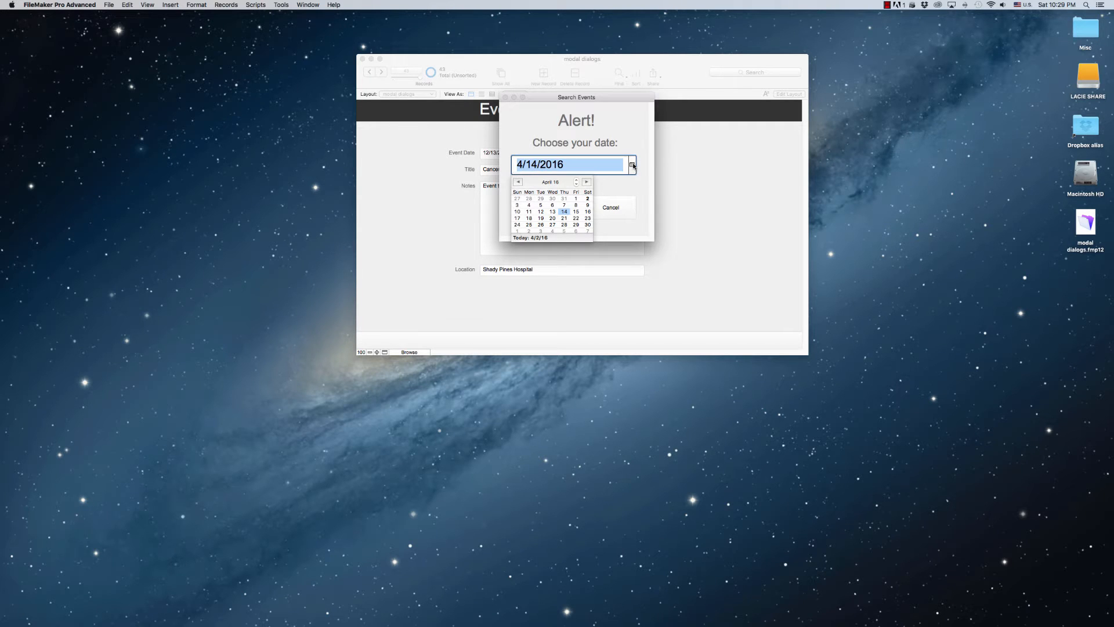
pyautogui.click(553, 212)
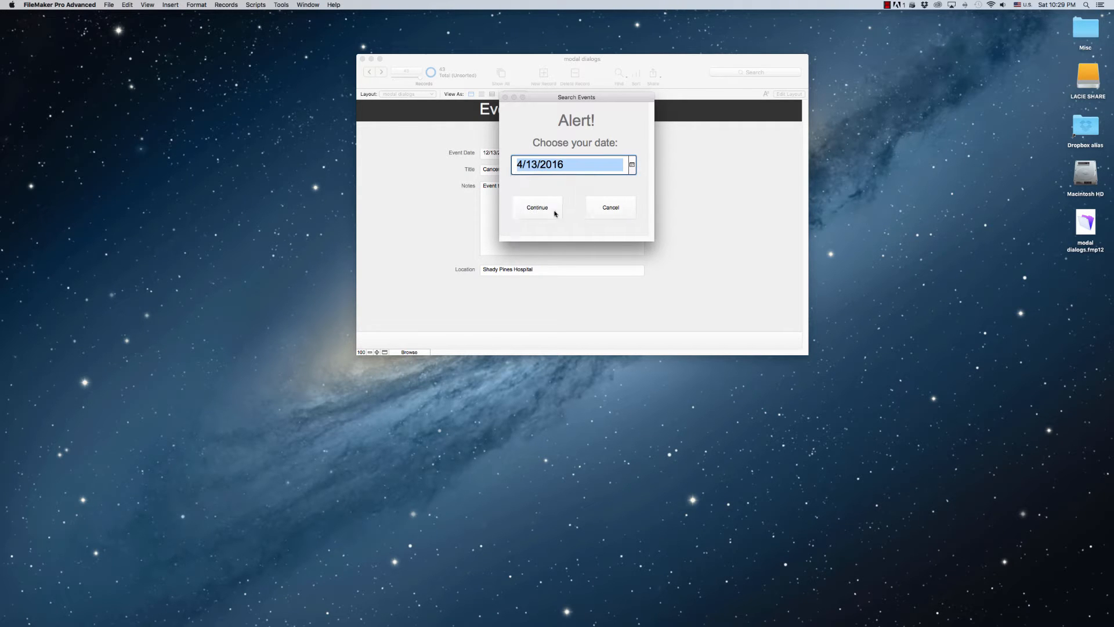
pyautogui.click(616, 188)
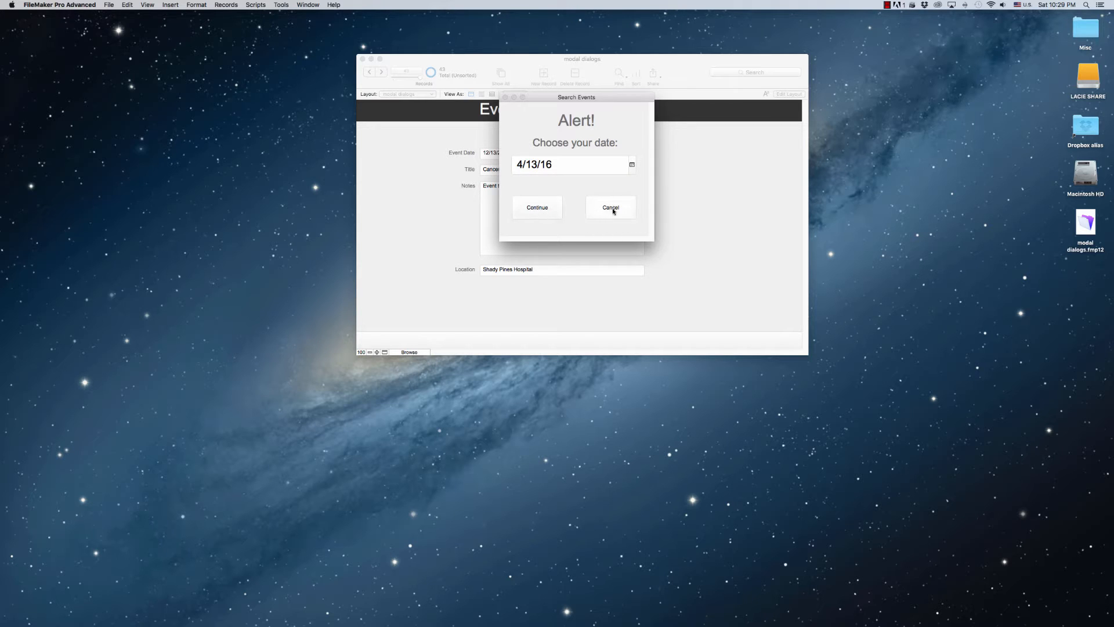
pyautogui.click(612, 210)
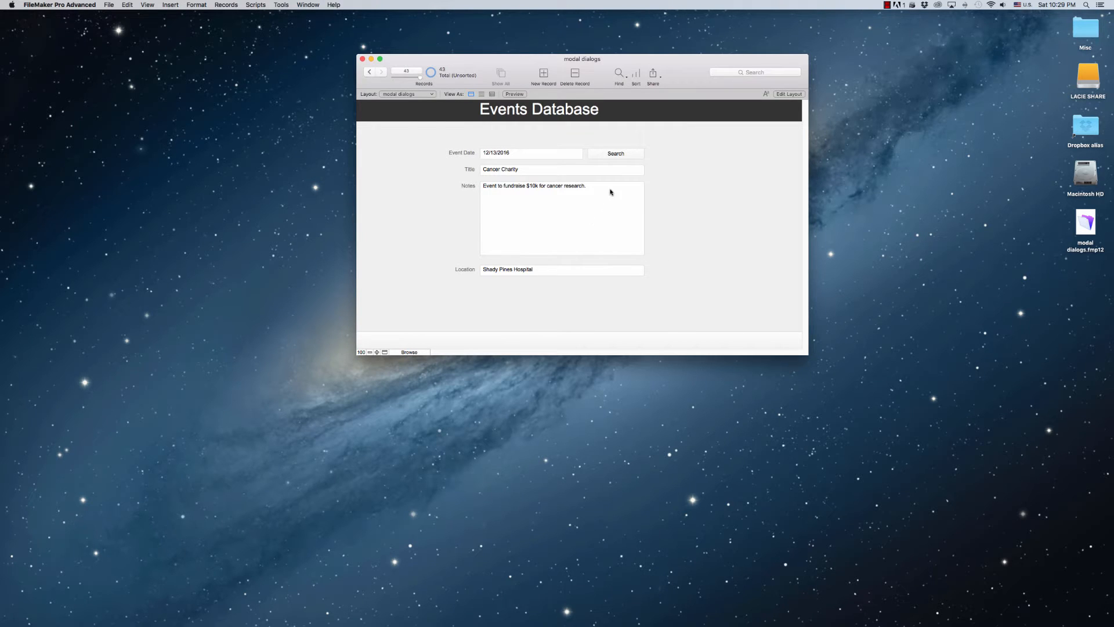
# Step: Examine the event record's date, title, notes and location fields
pyautogui.click(543, 171)
pyautogui.click(544, 152)
pyautogui.click(543, 170)
pyautogui.click(552, 192)
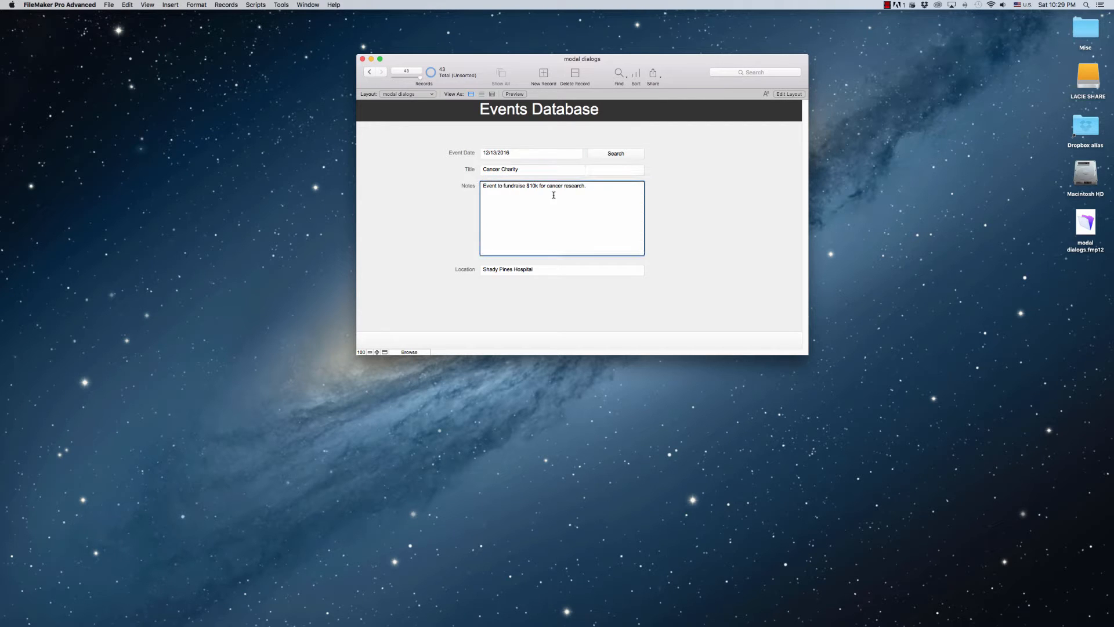
pyautogui.click(581, 271)
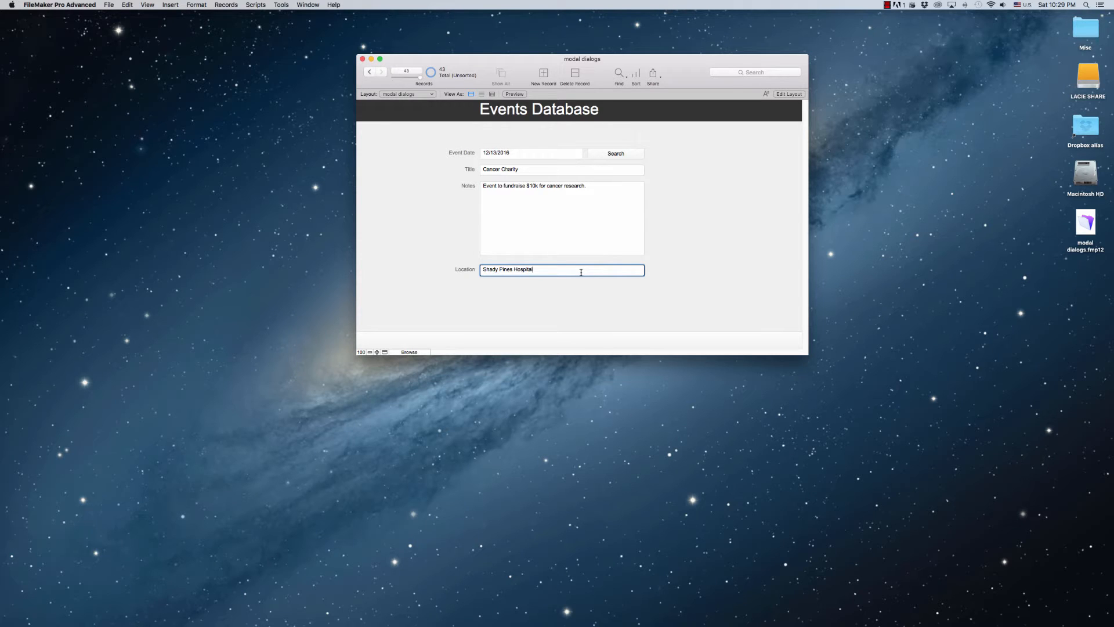
pyautogui.click(691, 238)
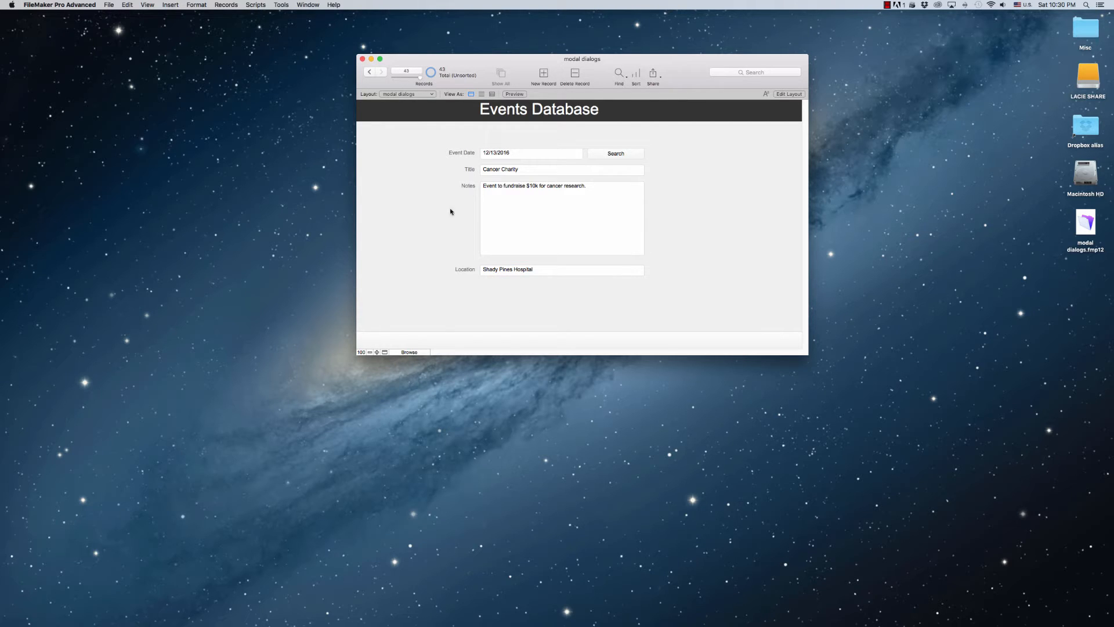
# Step: Switch to Layout mode and create a computer form layout named "modal layout" showing records from modal dialogs
pyautogui.click(148, 4)
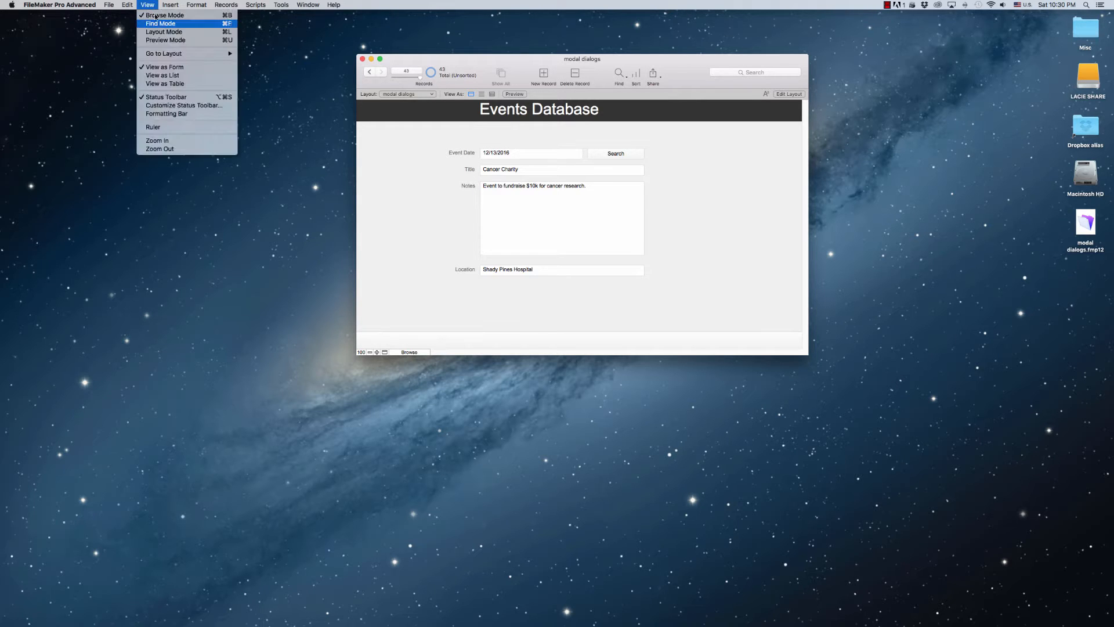
pyautogui.click(163, 32)
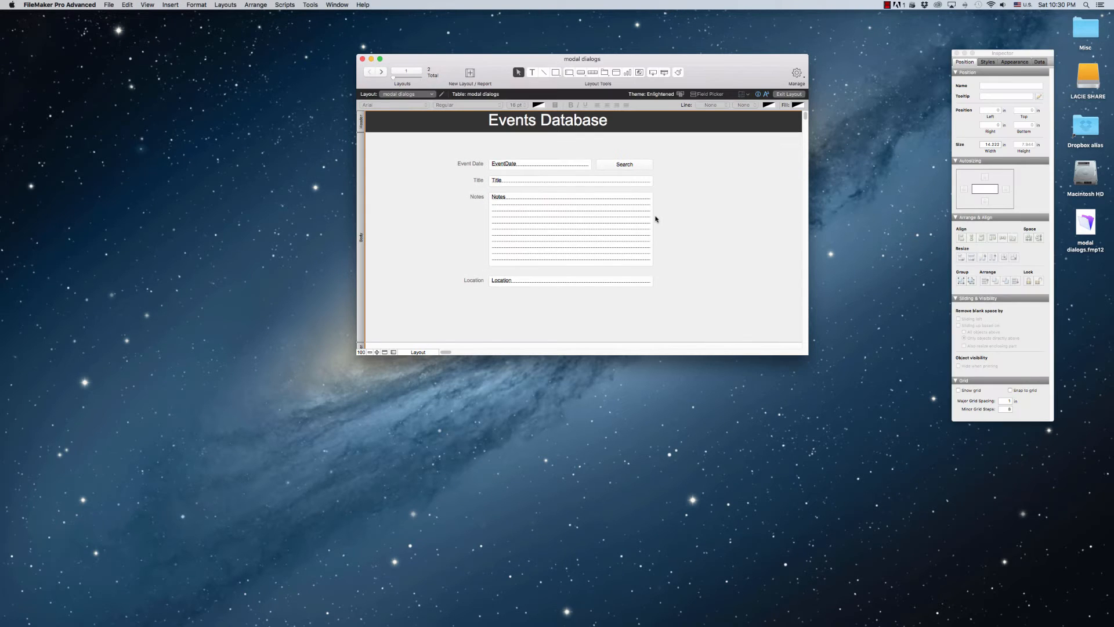
pyautogui.click(228, 5)
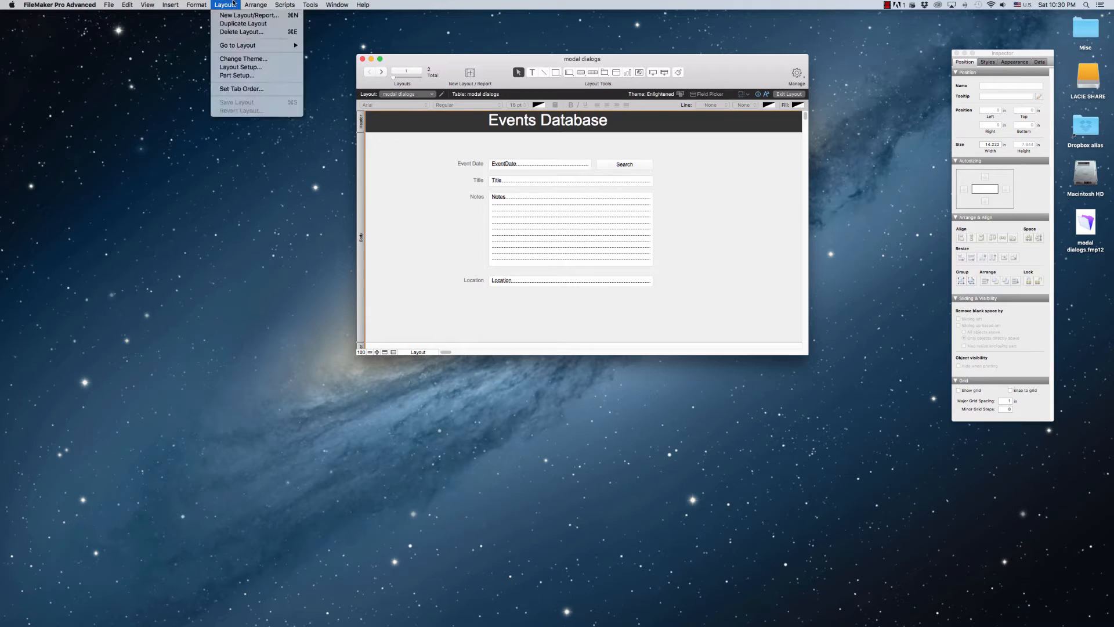
pyautogui.click(244, 15)
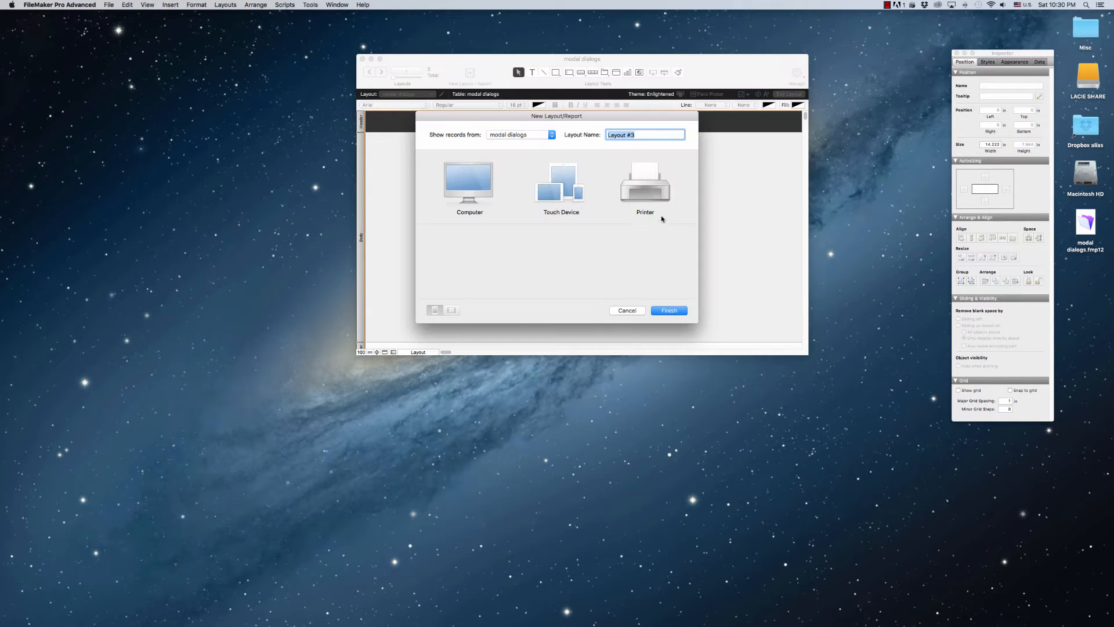
pyautogui.write('modal layout')
pyautogui.click(467, 179)
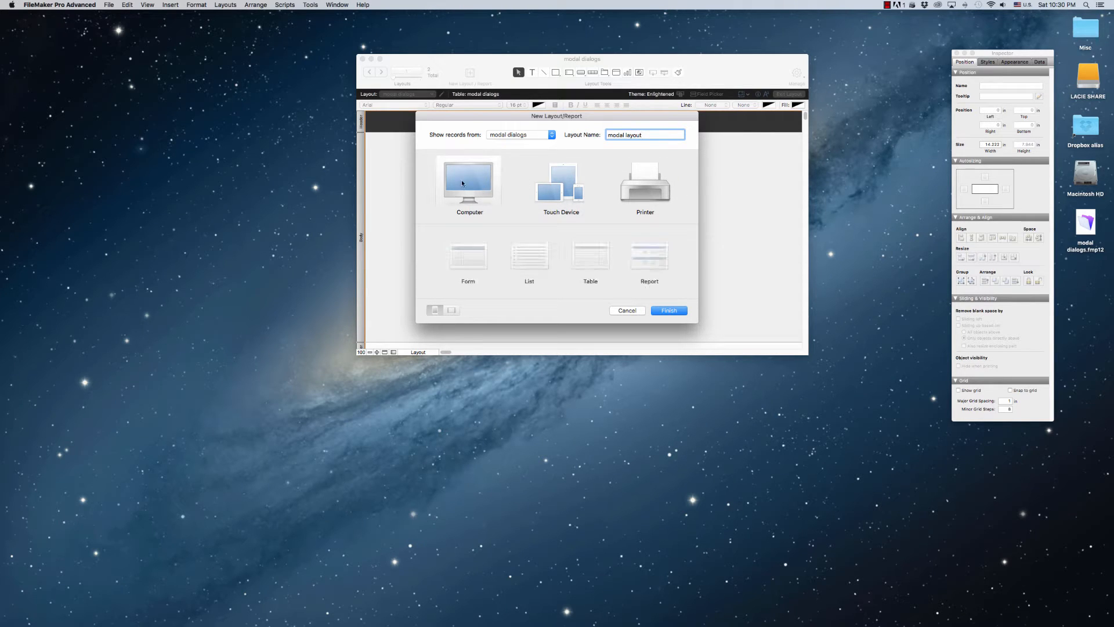
pyautogui.click(470, 254)
pyautogui.click(671, 311)
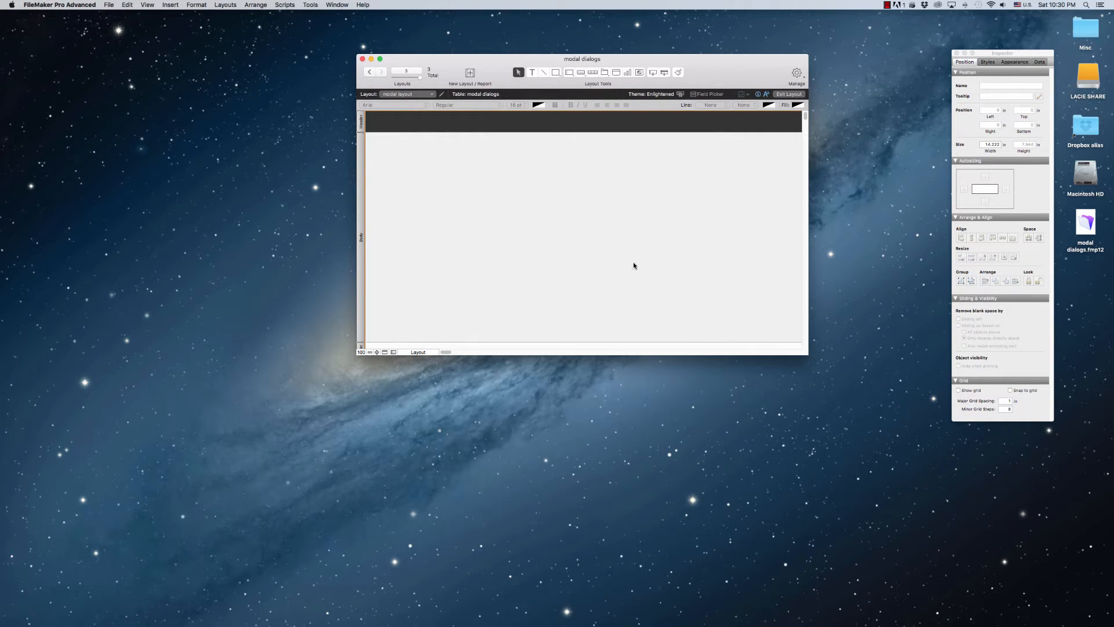
# Step: Inspect the global storage option of the g_DateSelection date field in the database's field definitions
pyautogui.click(109, 4)
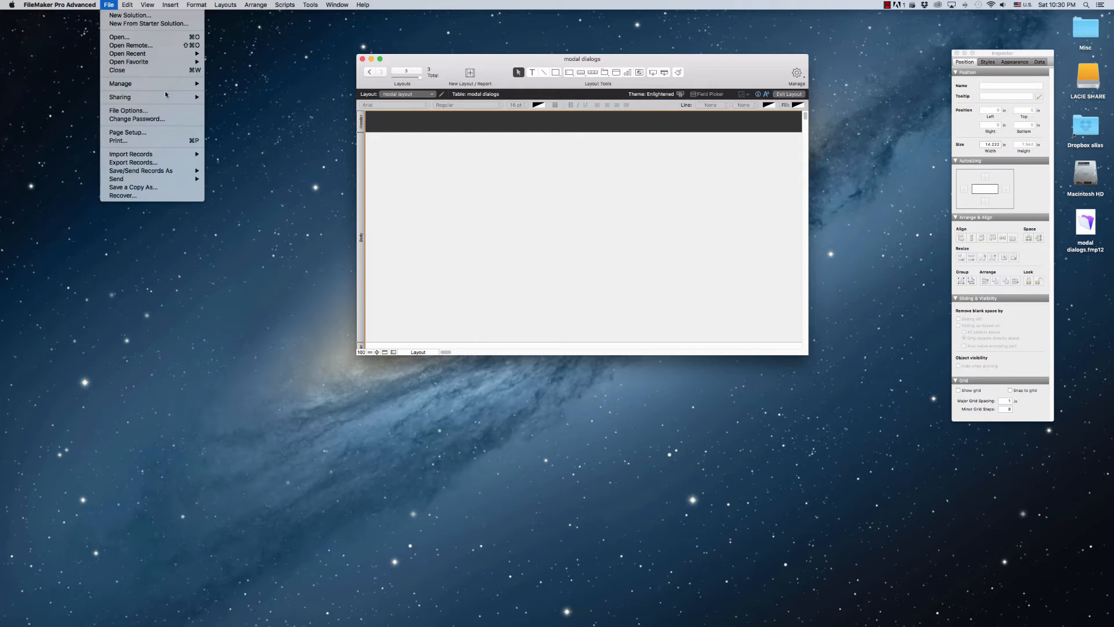
pyautogui.moveTo(167, 88)
pyautogui.click(229, 84)
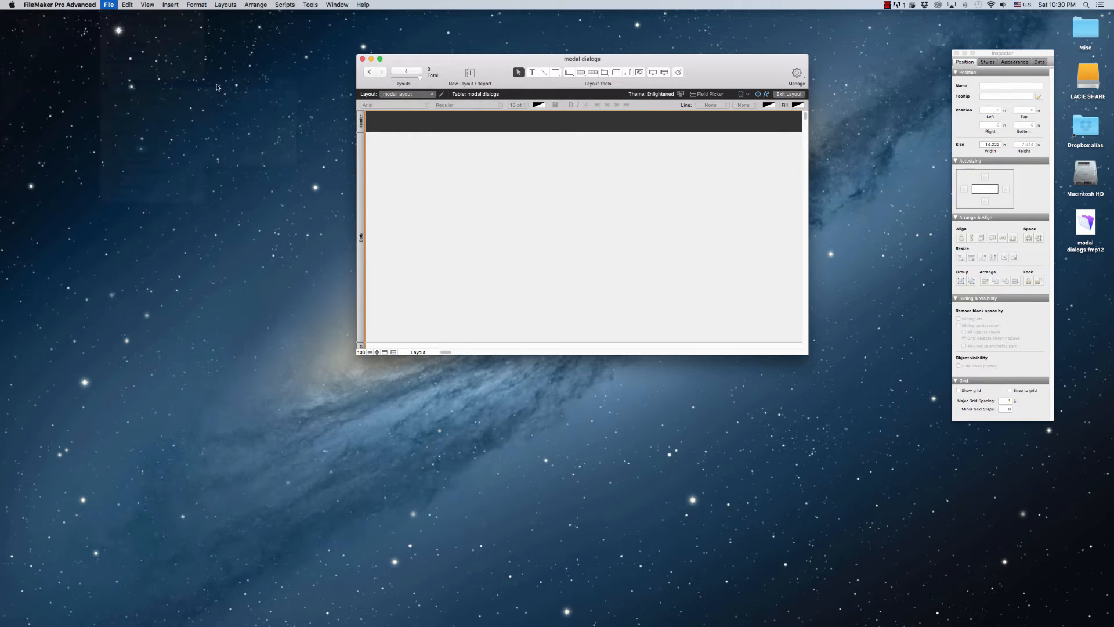
pyautogui.moveTo(366, 137); pyautogui.dragTo(373, 184)
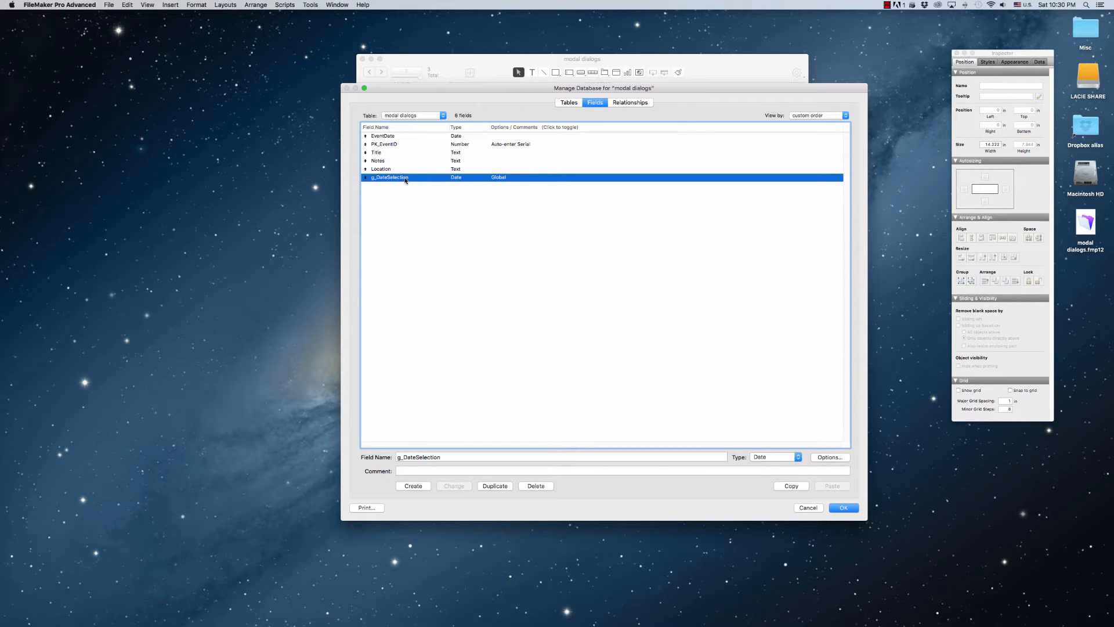
pyautogui.doubleClick(405, 181)
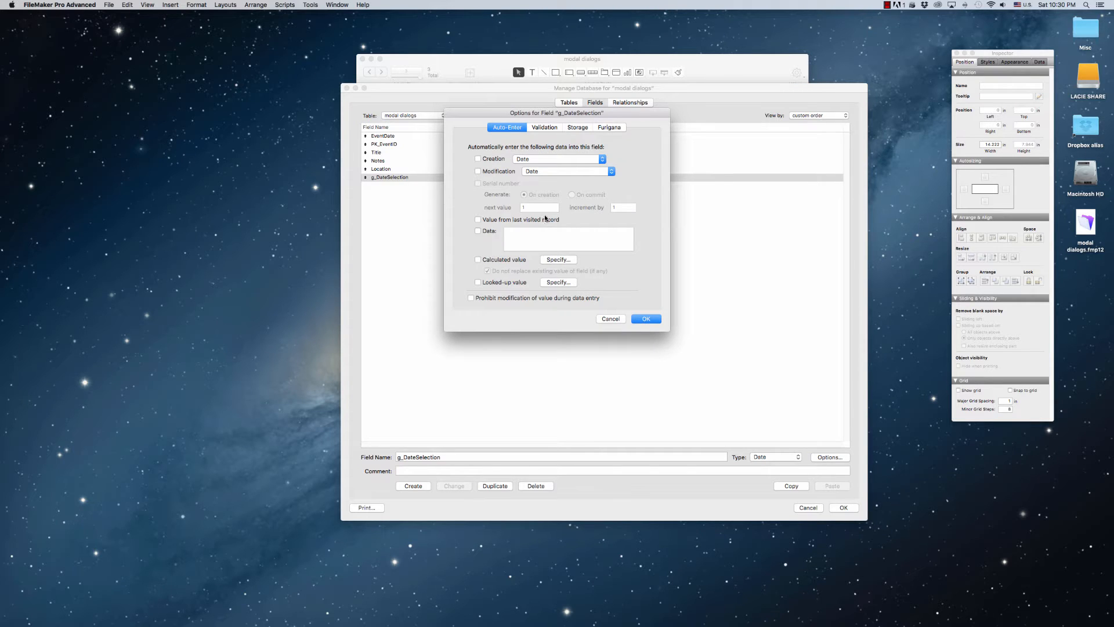
pyautogui.moveTo(536, 114); pyautogui.dragTo(641, 209)
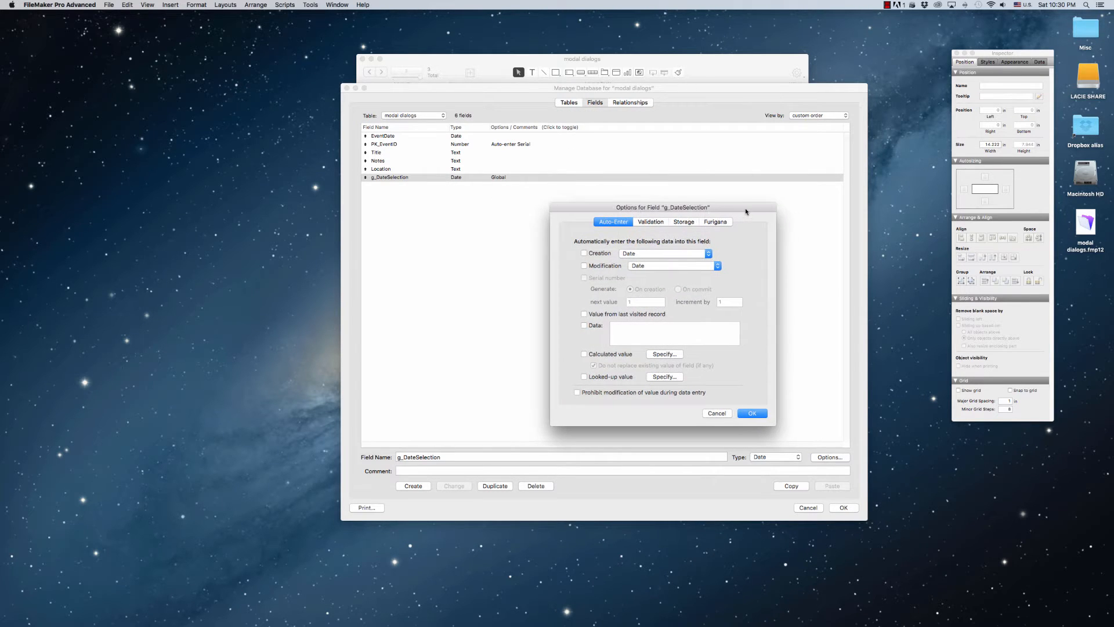
pyautogui.moveTo(746, 211); pyautogui.dragTo(713, 207)
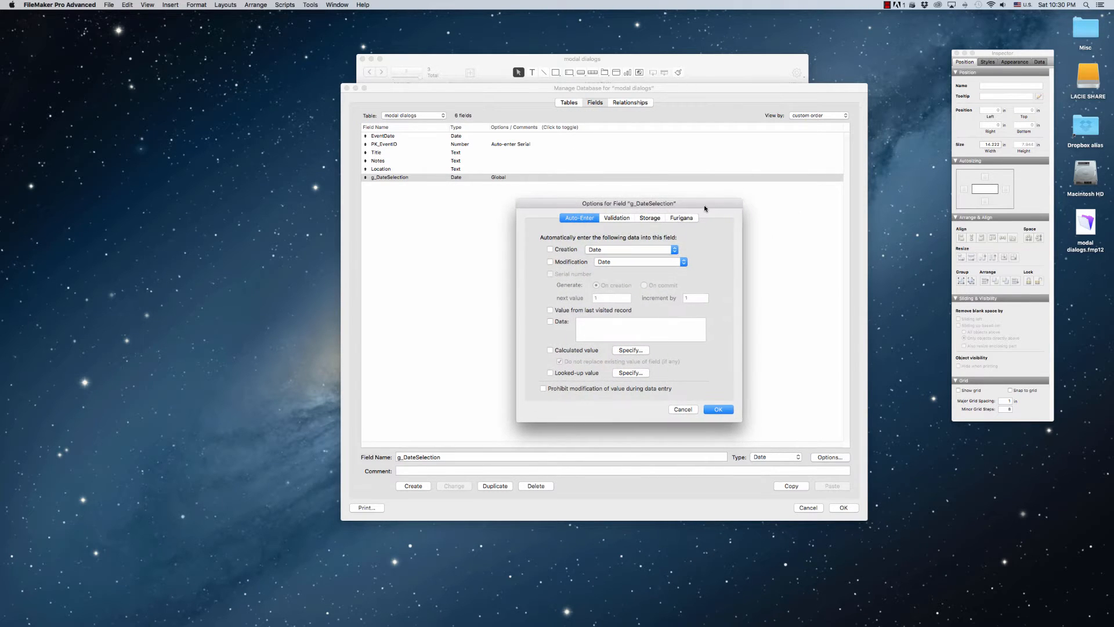
pyautogui.click(650, 220)
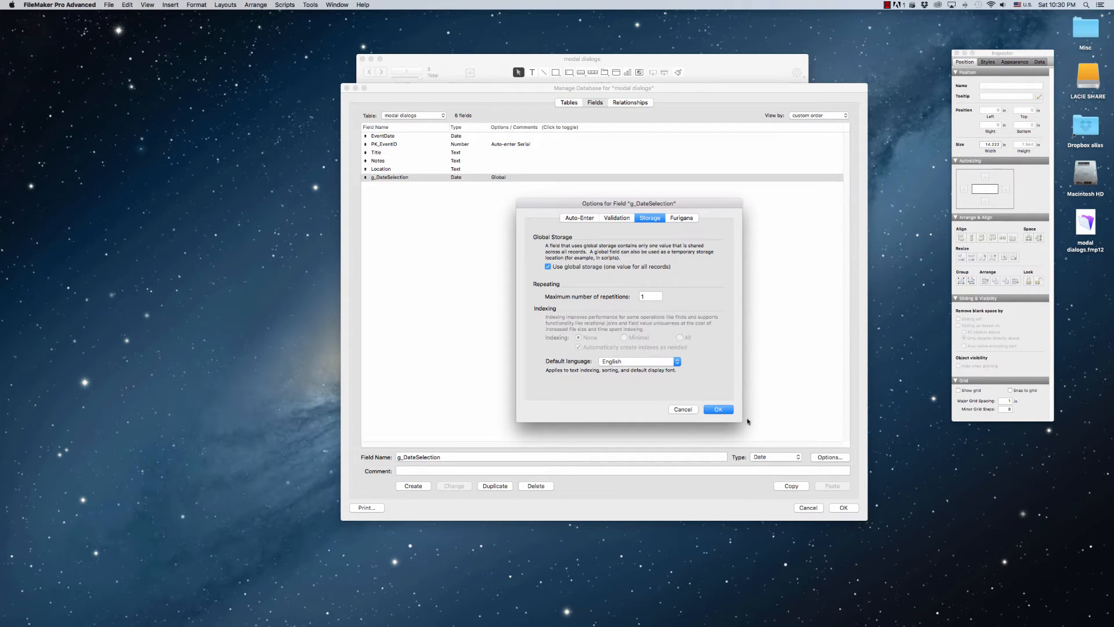
pyautogui.click(722, 410)
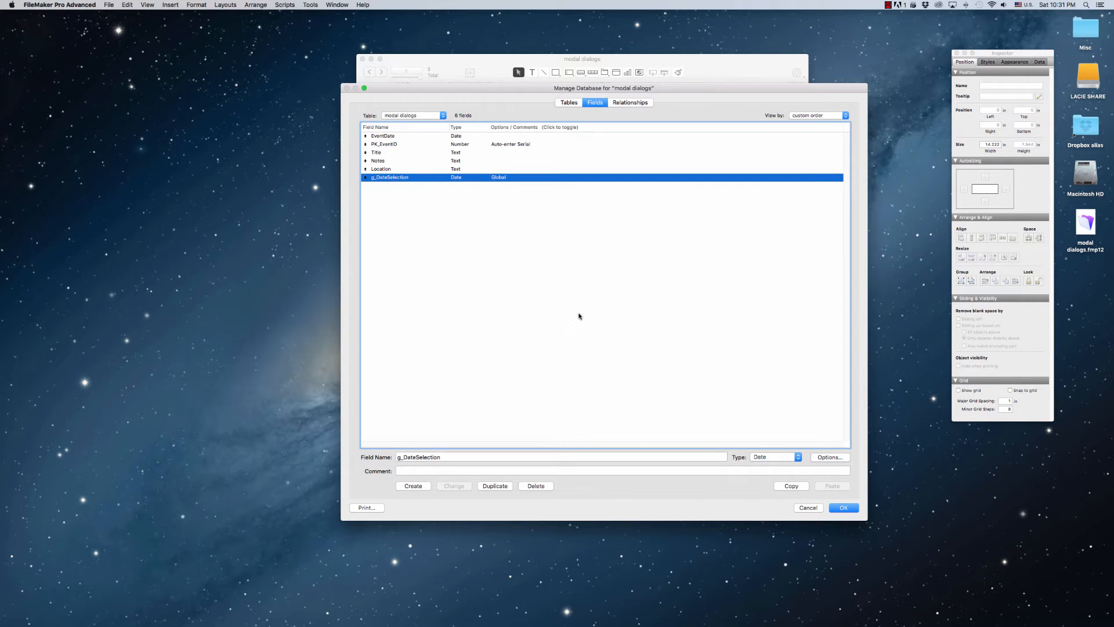
pyautogui.click(840, 508)
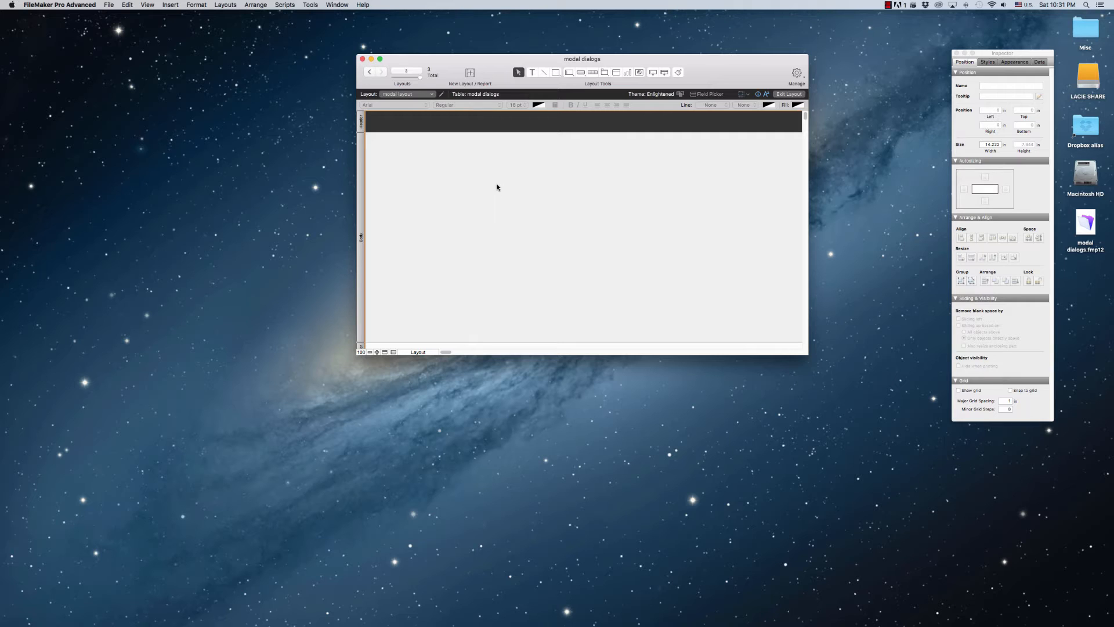
# Step: Enlarge the layout window and delete the header and footer parts from the modal layout
pyautogui.moveTo(808, 355); pyautogui.dragTo(808, 437)
pyautogui.click(360, 123)
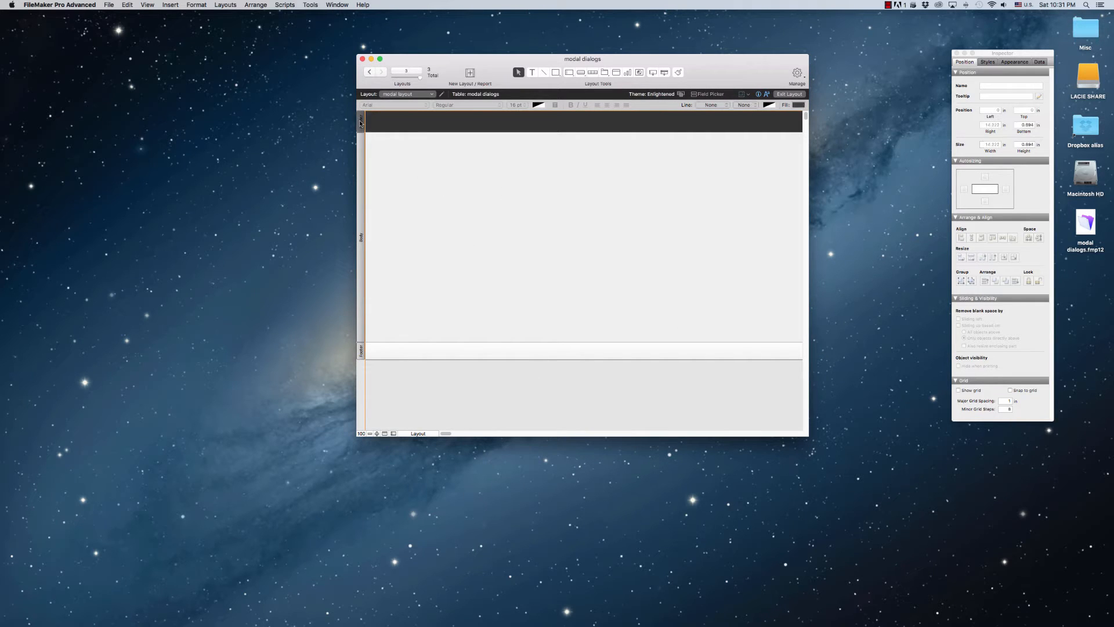
pyautogui.press('Delete')
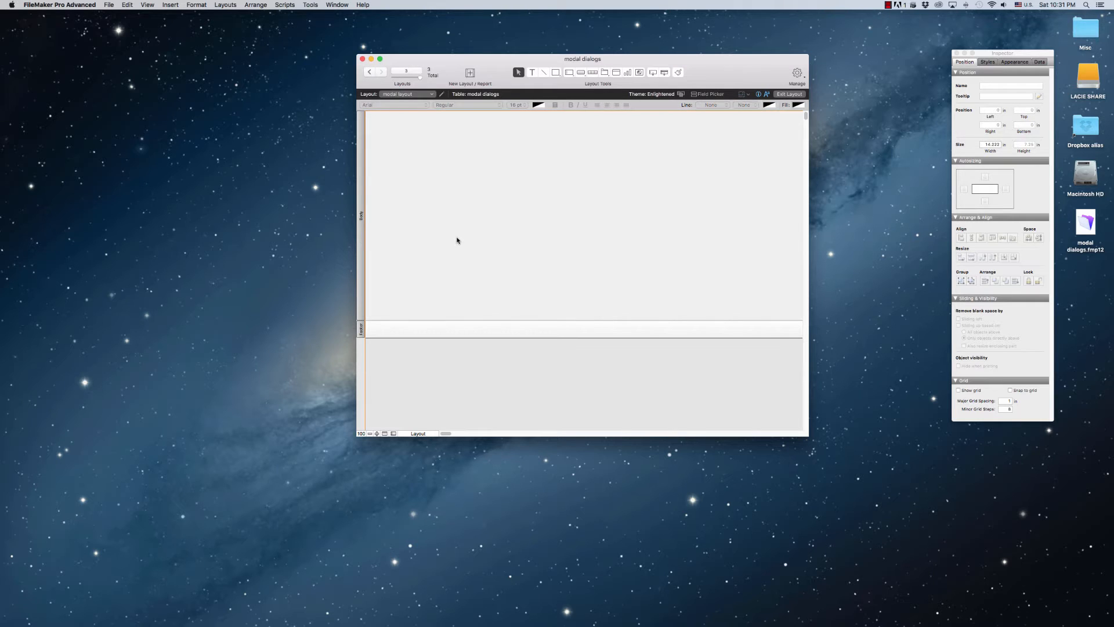
pyautogui.click(361, 330)
pyautogui.press('Delete')
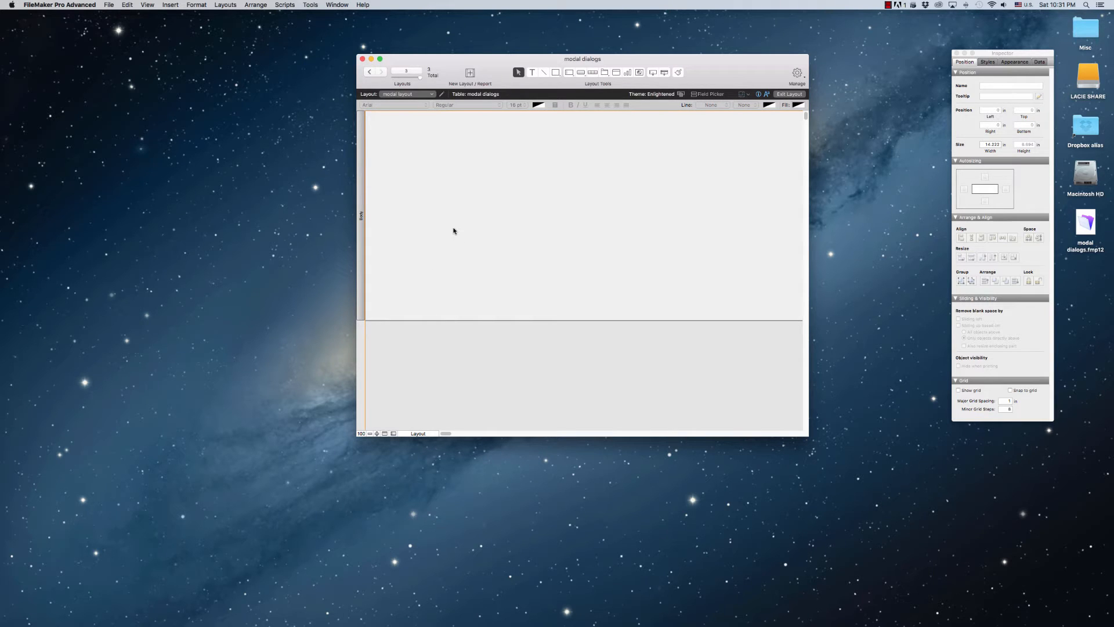
# Step: Shorten the layout's body part and narrow the layout to about 4.4 in wide
pyautogui.moveTo(443, 320); pyautogui.dragTo(448, 252)
pyautogui.moveTo(807, 436); pyautogui.dragTo(937, 516)
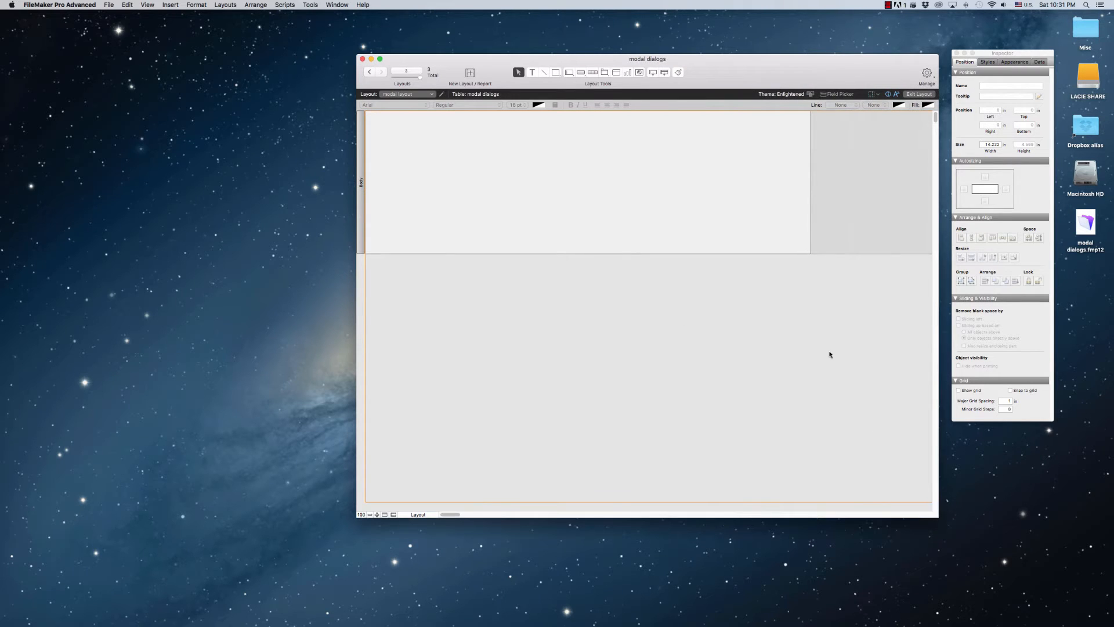
pyautogui.moveTo(811, 241); pyautogui.dragTo(505, 248)
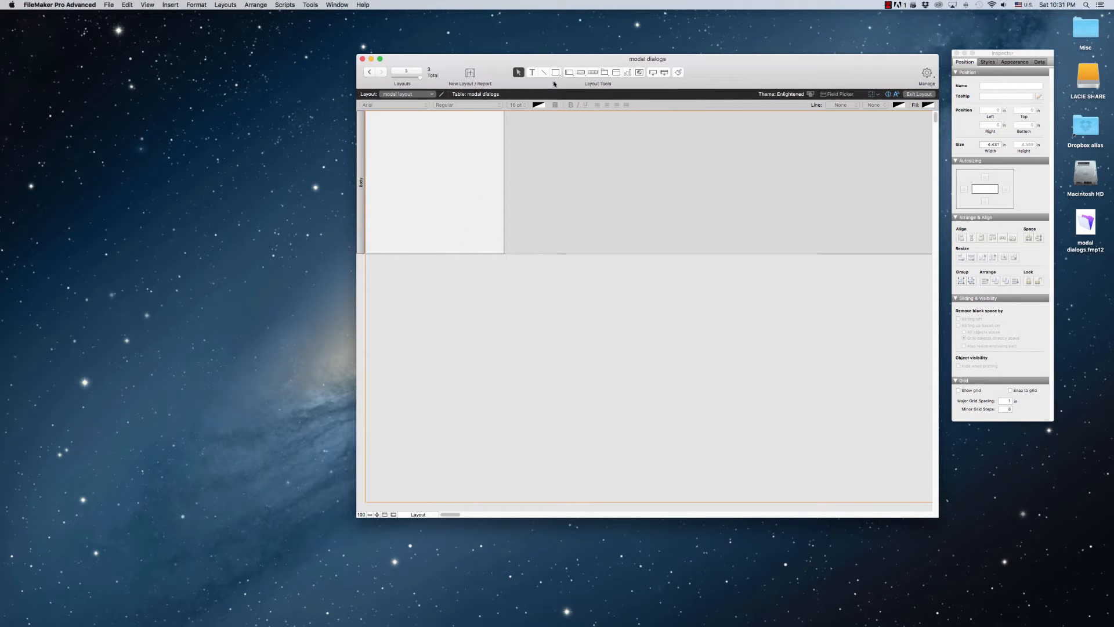
# Step: Add a text label reading "Alert!" near the upper edge of the layout body
pyautogui.click(531, 73)
pyautogui.click(407, 131)
pyautogui.write('Alert!')
pyautogui.press('Escape')
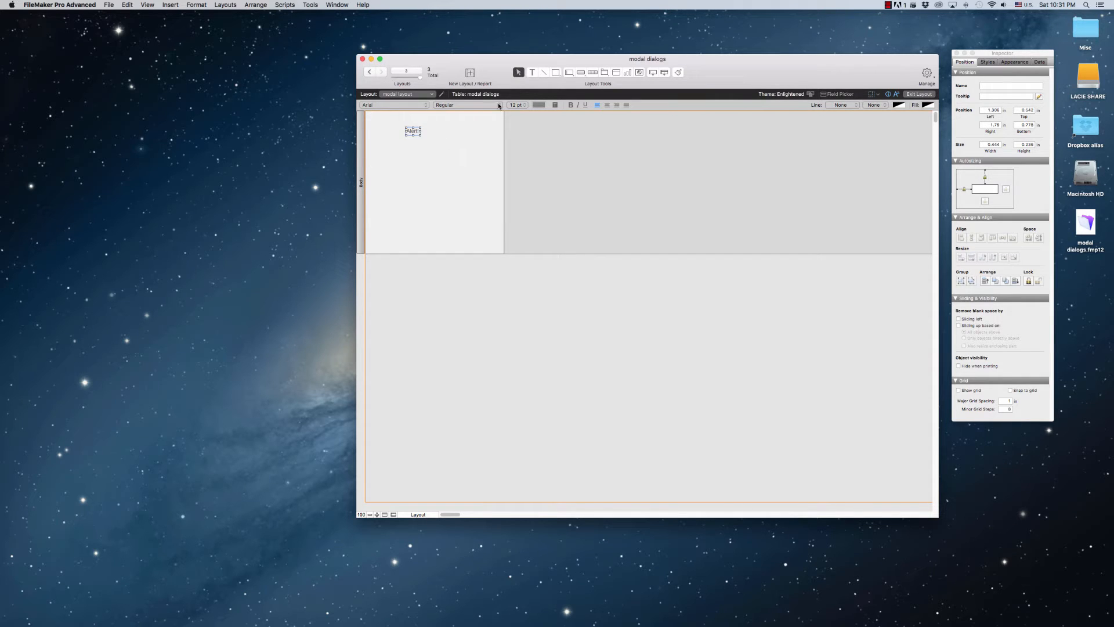
# Step: Make the "Alert!" label black, enlarge its text and center it near the upper edge of the body
pyautogui.click(538, 105)
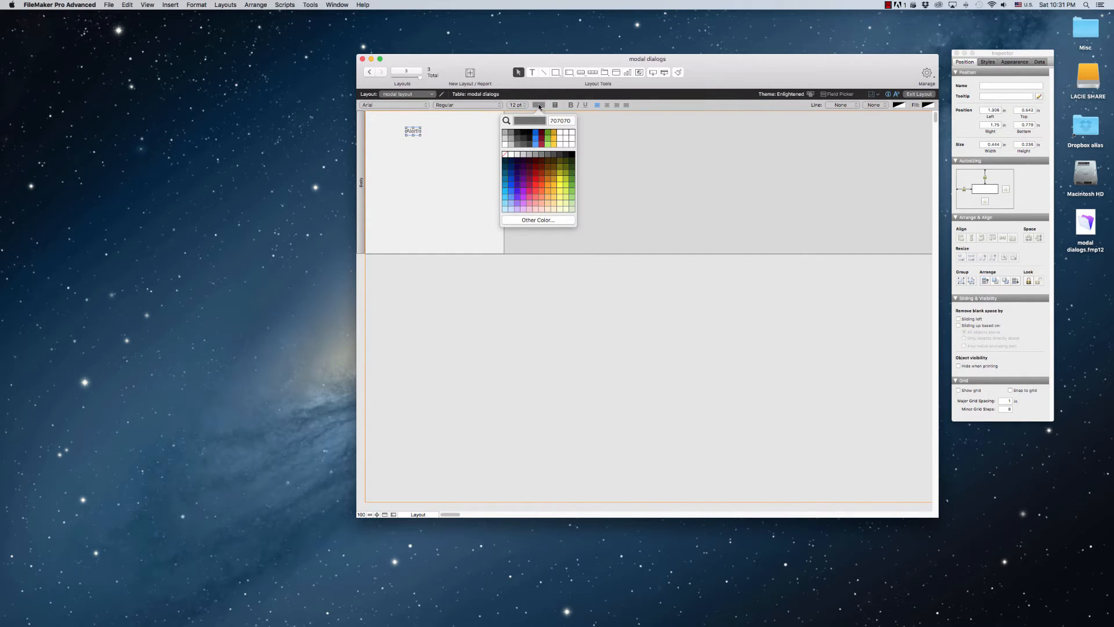
pyautogui.click(539, 105)
pyautogui.click(538, 105)
pyautogui.click(529, 135)
pyautogui.click(516, 105)
pyautogui.click(509, 150)
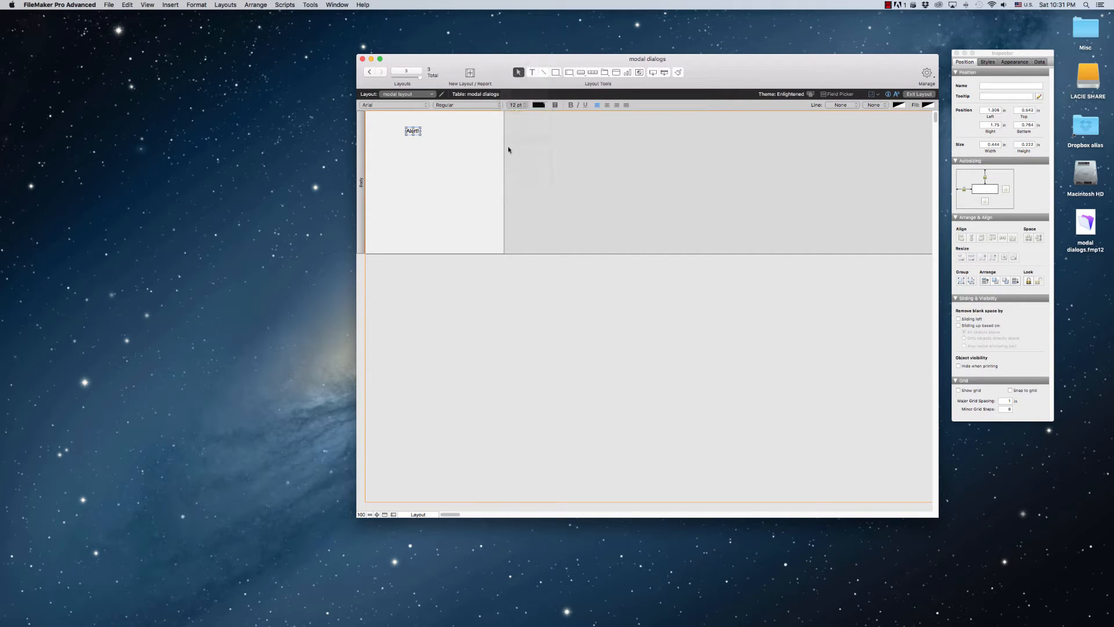
pyautogui.moveTo(426, 139); pyautogui.dragTo(436, 131)
pyautogui.click(457, 155)
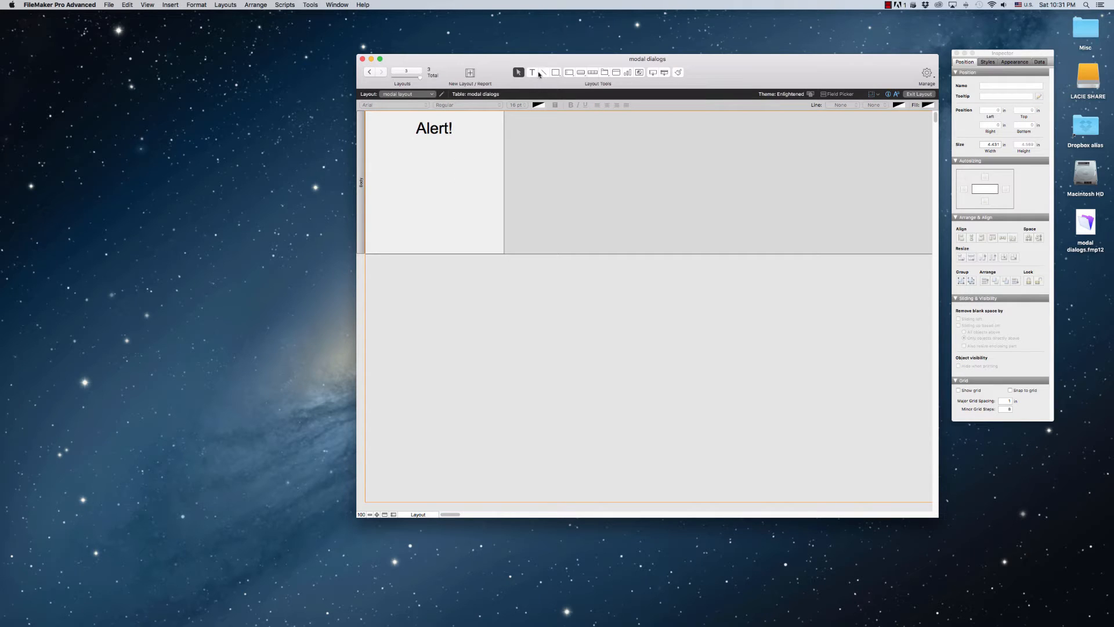
# Step: Add a text label reading "Please choose the date for your search:" below the "Alert!" heading
pyautogui.press('t')
pyautogui.click(399, 161)
pyautogui.write('Please choo')
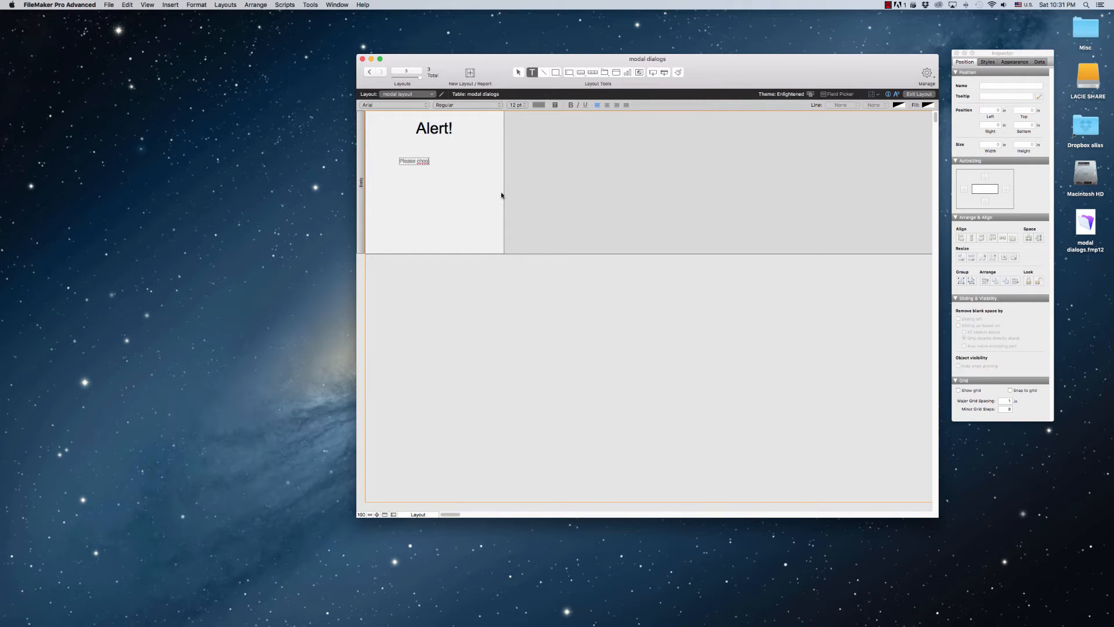
pyautogui.write('se the date of ')
pyautogui.write('your search:')
pyautogui.click(460, 161)
pyautogui.press('BackSpace')
pyautogui.press('BackSpace')
pyautogui.write('for')
pyautogui.press('Escape')
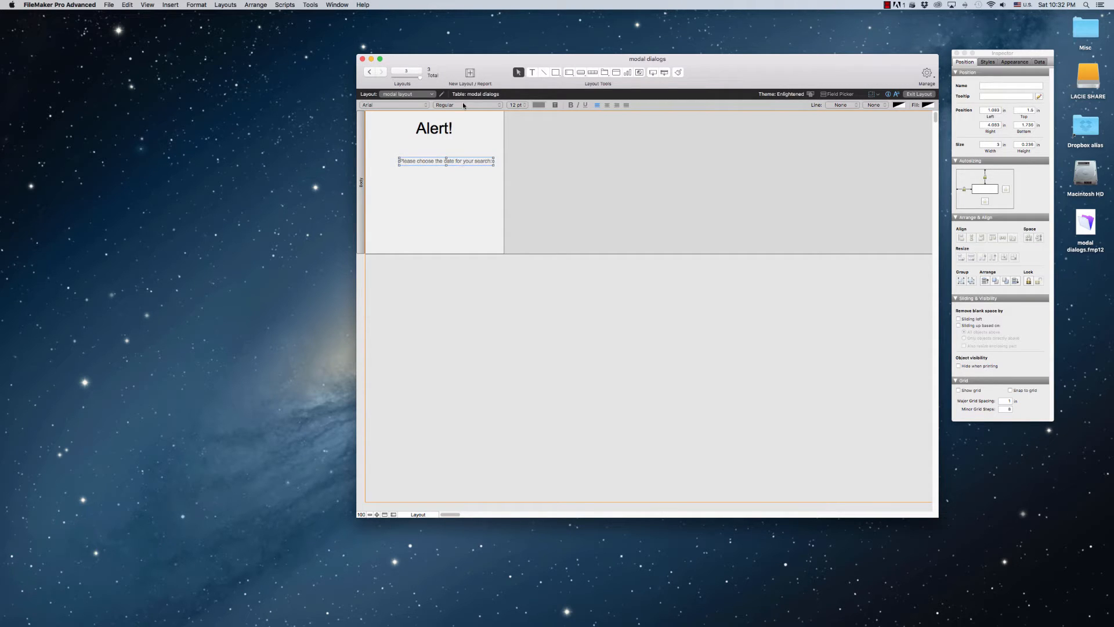
# Step: Enlarge the prompt label's text to 18 pt and center the label just beneath the "Alert!" heading
pyautogui.click(521, 105)
pyautogui.click(521, 127)
pyautogui.moveTo(471, 169); pyautogui.dragTo(460, 158)
pyautogui.doubleClick(456, 155)
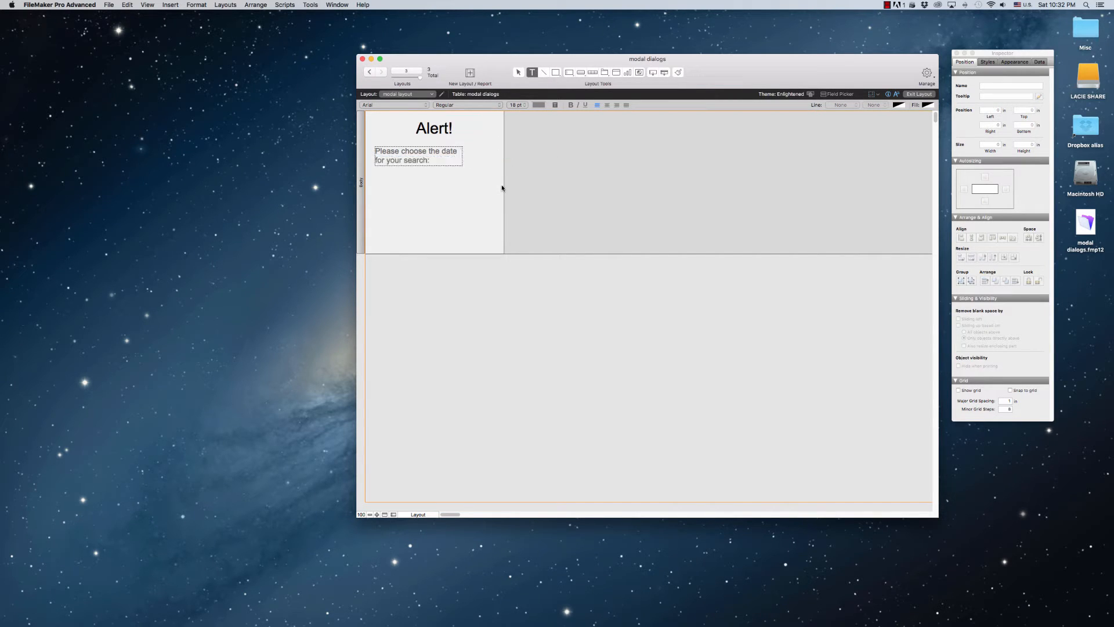
pyautogui.press('Escape')
pyautogui.moveTo(420, 159); pyautogui.dragTo(436, 157)
pyautogui.click(455, 176)
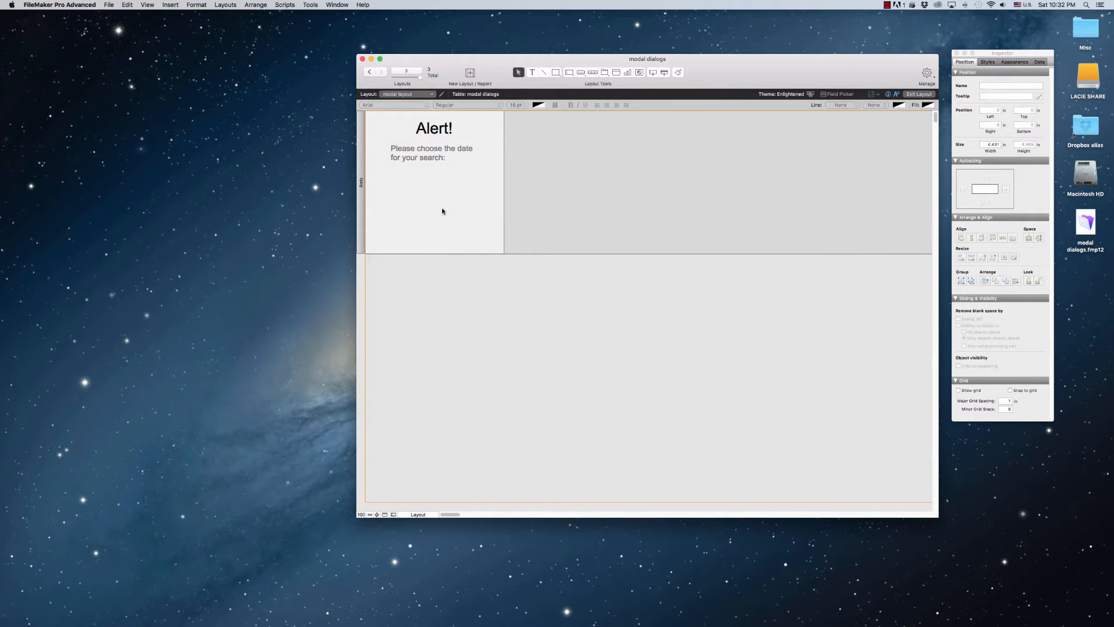
# Step: Draw a field about 3.33 in wide below the prompt, displaying g_DateSelection, without creating a label
pyautogui.click(569, 72)
pyautogui.moveTo(380, 172); pyautogui.dragTo(484, 188)
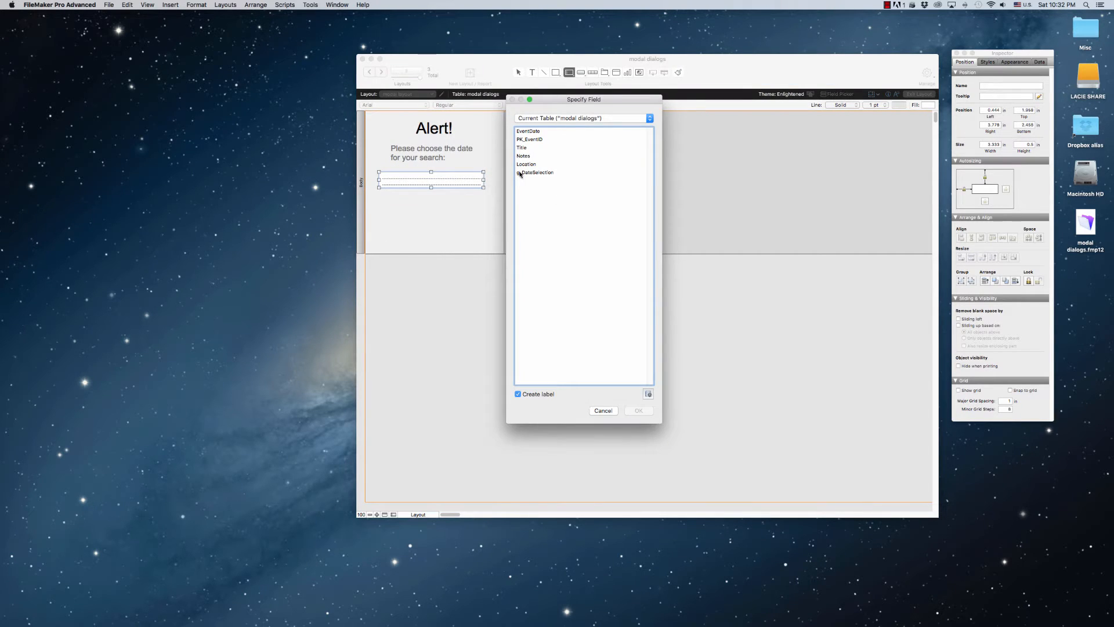
pyautogui.click(543, 173)
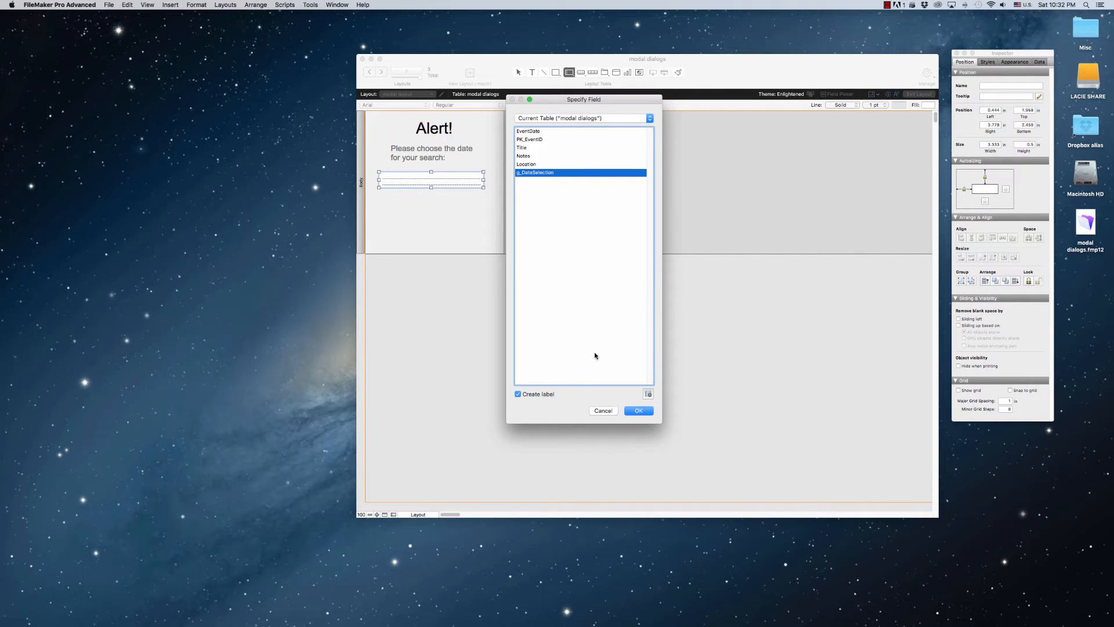
pyautogui.click(544, 396)
pyautogui.click(644, 411)
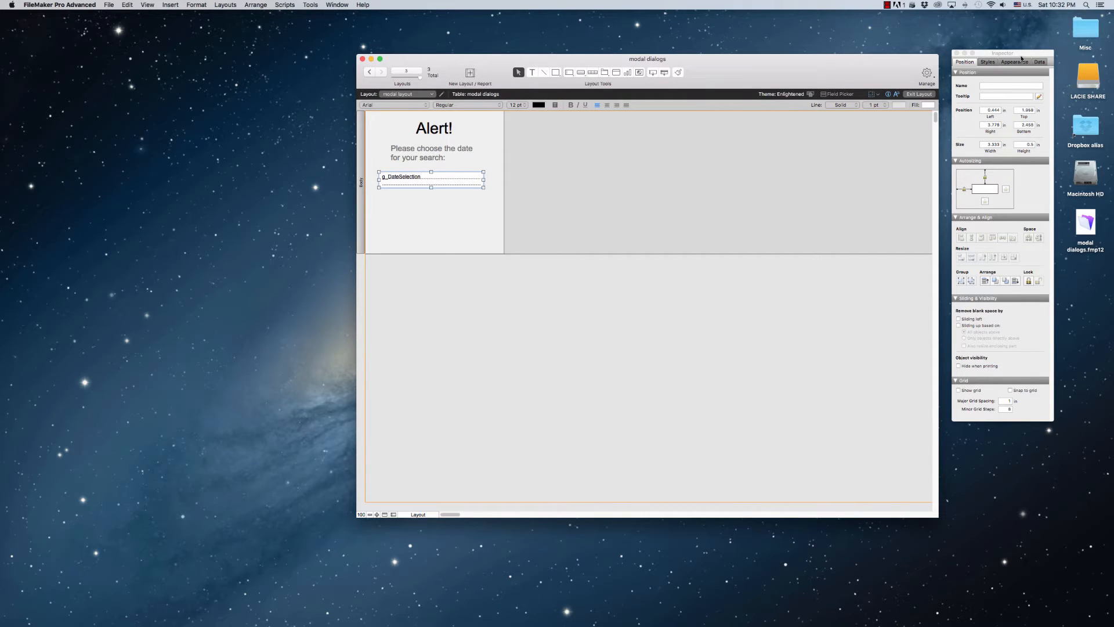
# Step: Make the g_DateSelection field a drop-down calendar that includes the calendar icon, and center it in the body
pyautogui.moveTo(1023, 58); pyautogui.dragTo(596, 116)
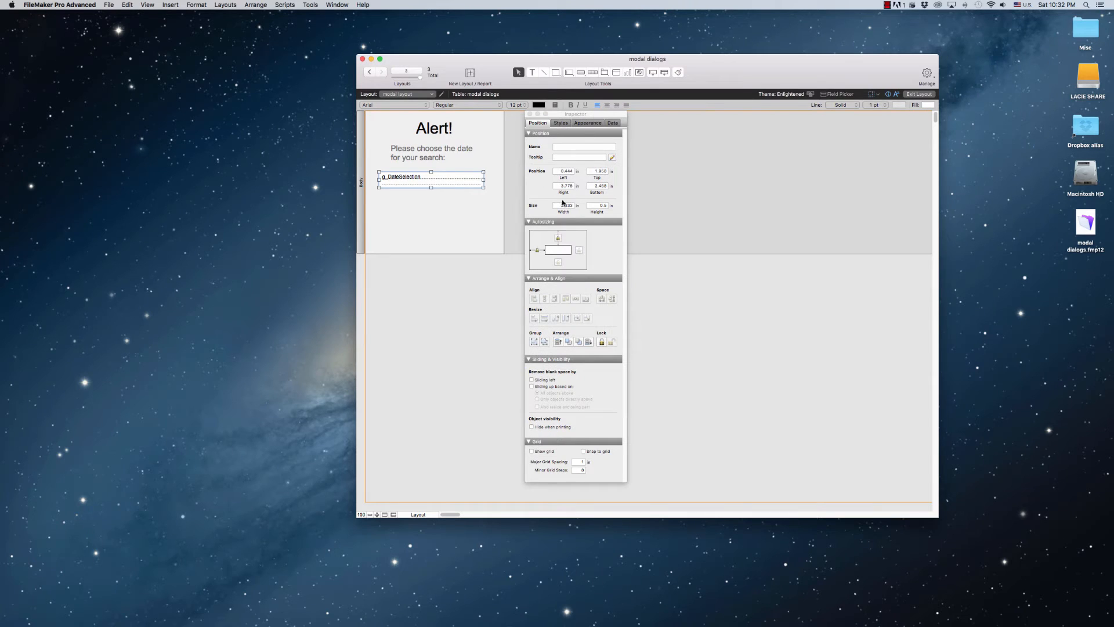
pyautogui.click(613, 123)
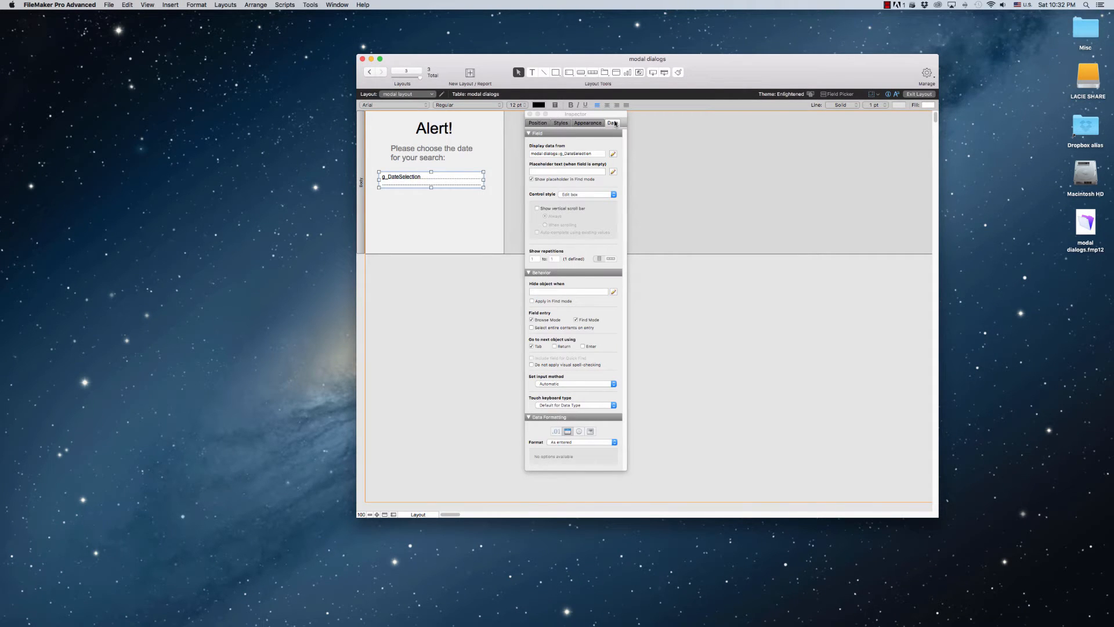
pyautogui.click(575, 195)
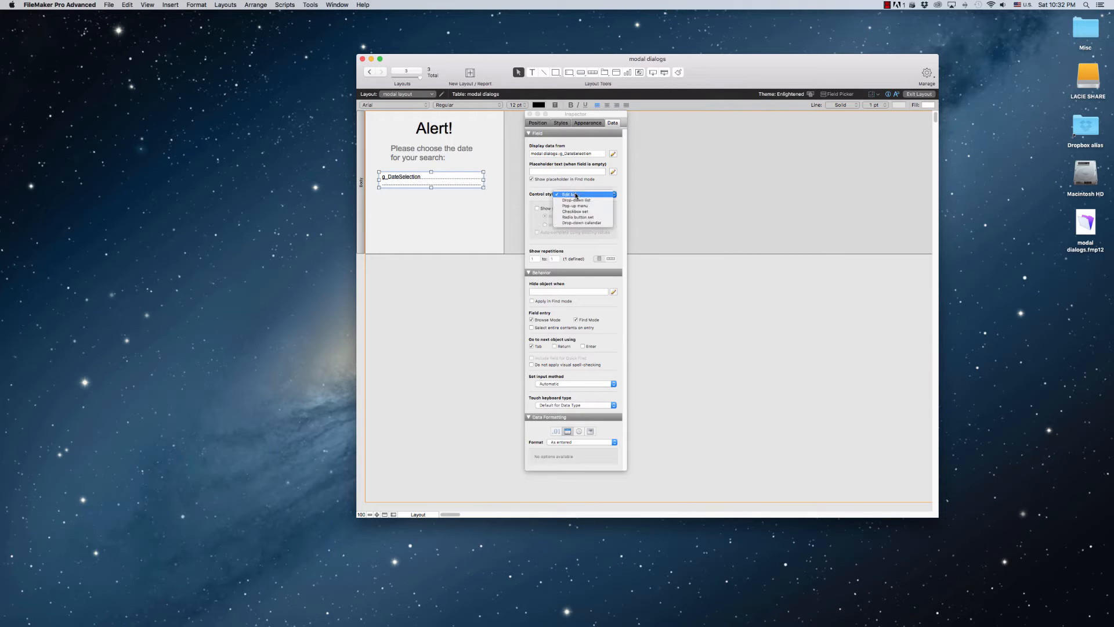
pyautogui.click(586, 223)
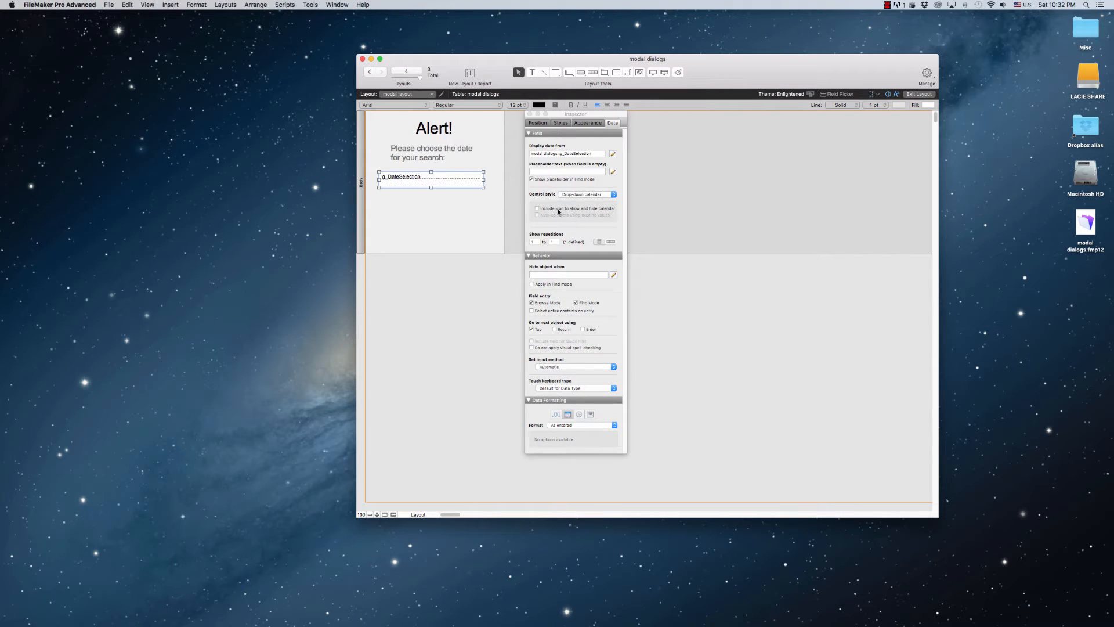
pyautogui.click(599, 210)
pyautogui.moveTo(451, 184); pyautogui.dragTo(456, 185)
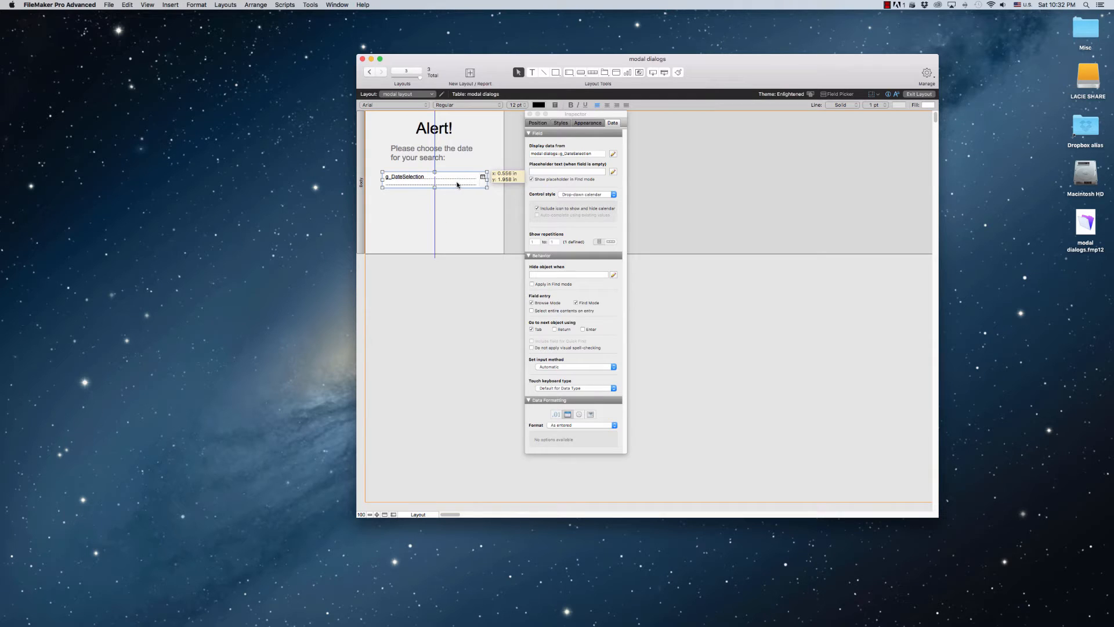
pyautogui.click(458, 207)
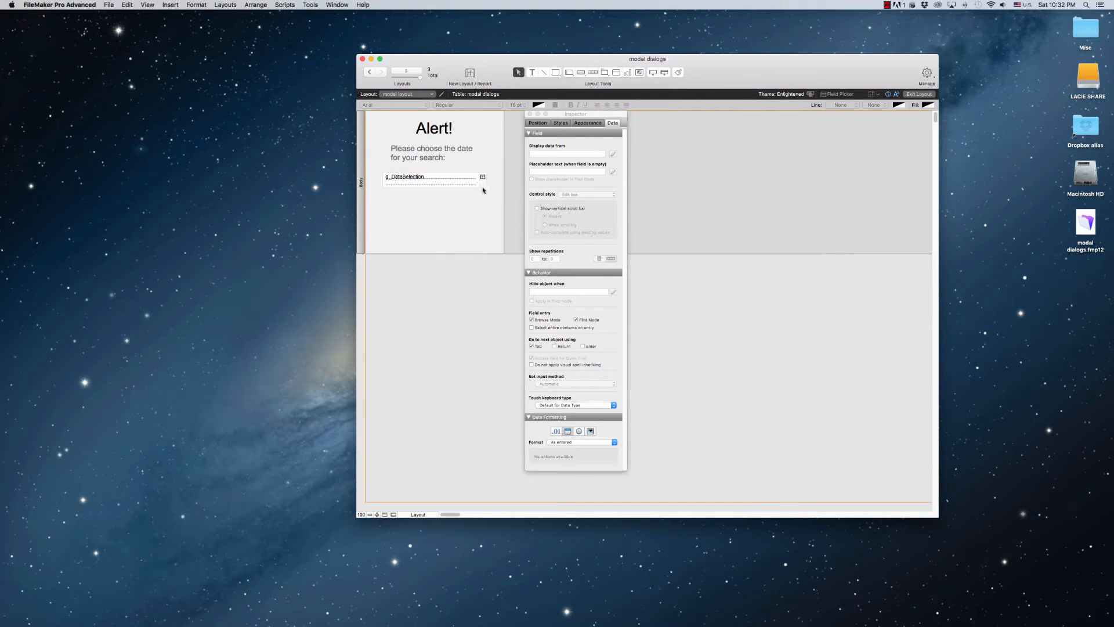
# Step: Draw a button below the left part of the date field and label it "Continue"
pyautogui.moveTo(569, 118); pyautogui.dragTo(816, 144)
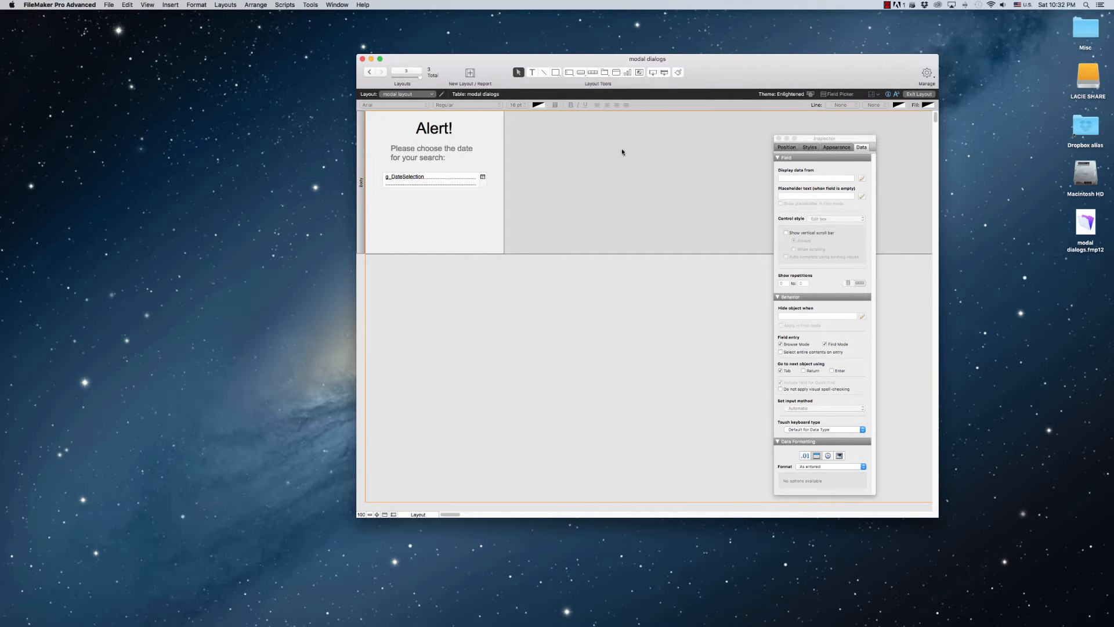
pyautogui.click(580, 73)
pyautogui.moveTo(382, 206); pyautogui.dragTo(430, 223)
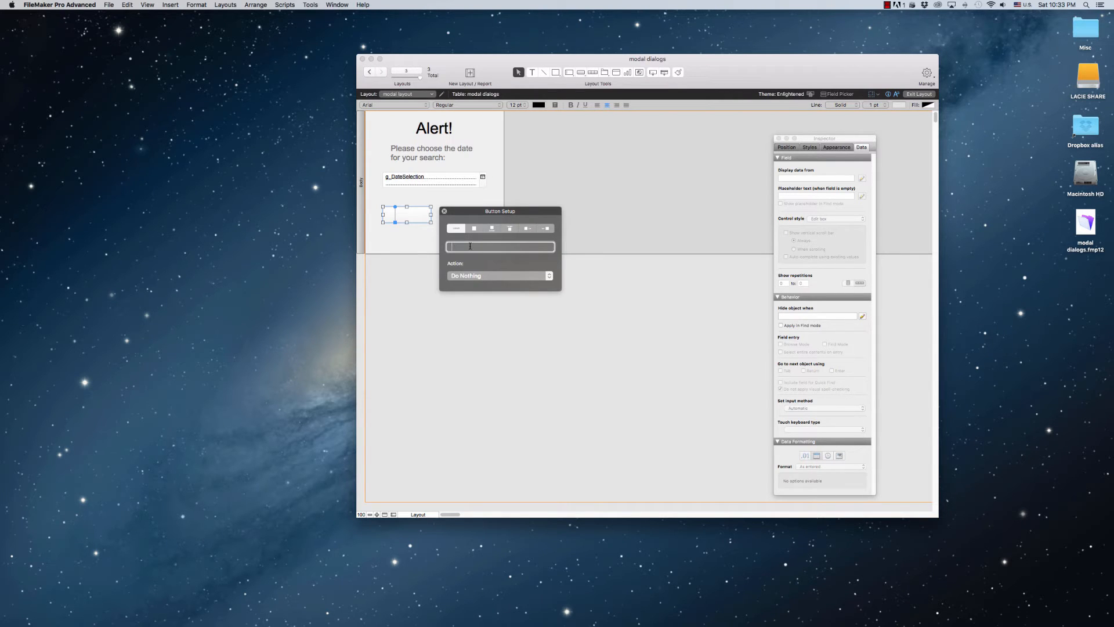
pyautogui.write('Continue')
# Step: Assign the Continue button a single-step action that runs Resume Script
pyautogui.click(488, 275)
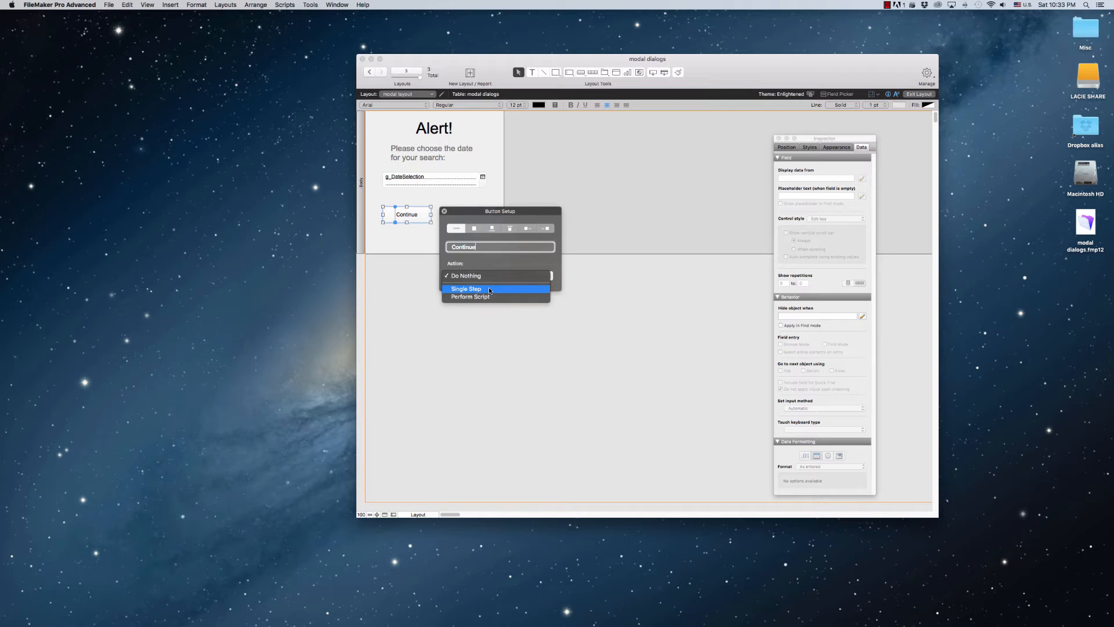
pyautogui.click(490, 289)
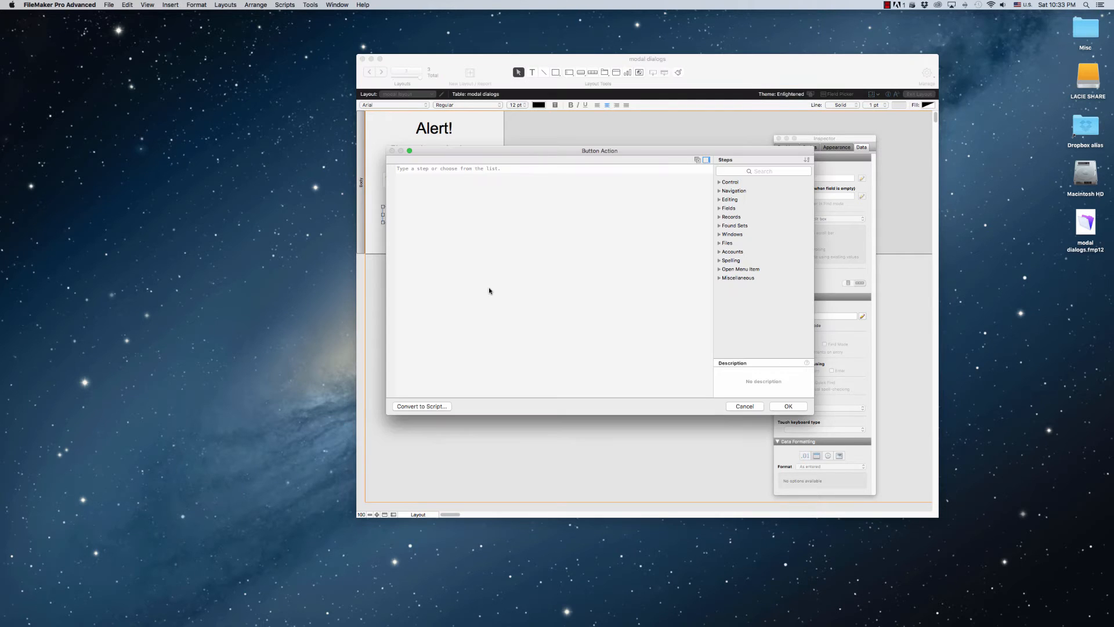
pyautogui.click(550, 169)
pyautogui.write('res')
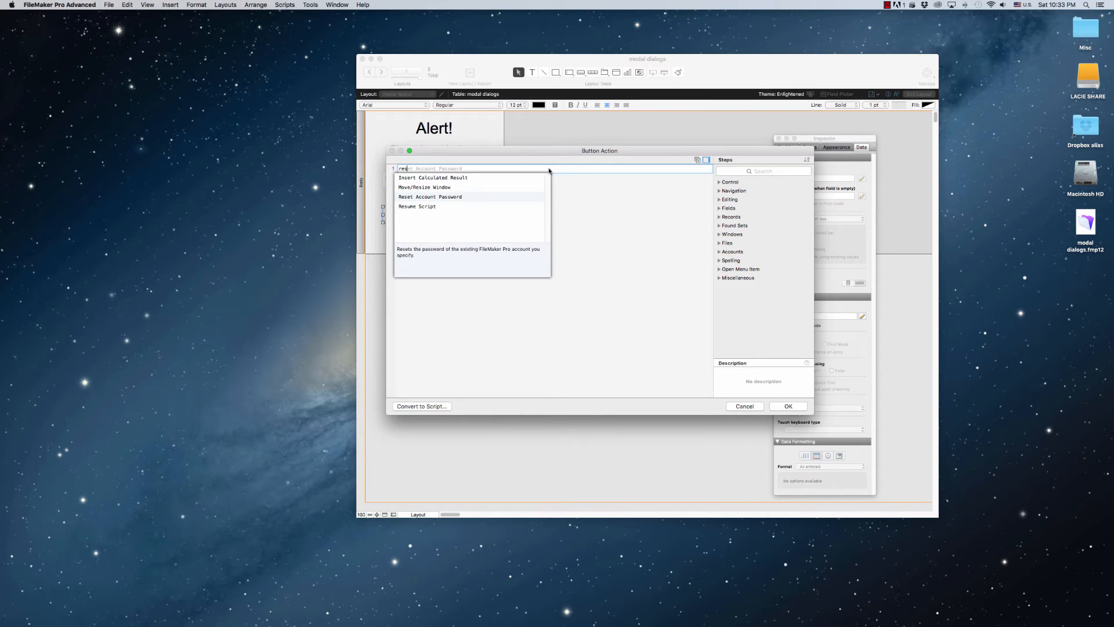
pyautogui.click(414, 207)
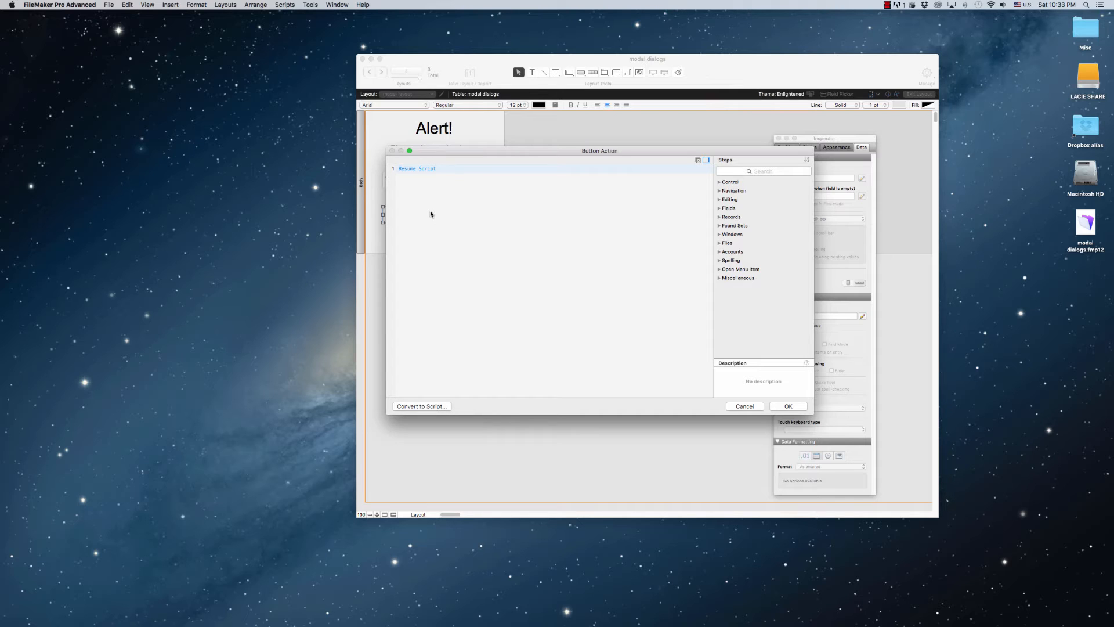
pyautogui.moveTo(497, 154); pyautogui.dragTo(551, 203)
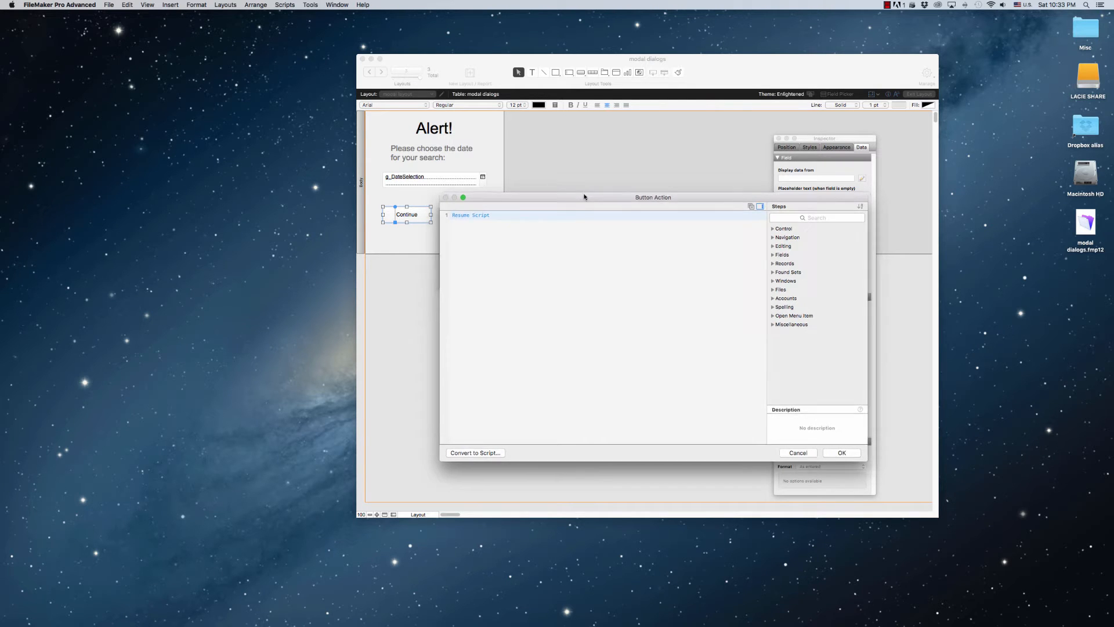
pyautogui.moveTo(583, 197); pyautogui.dragTo(502, 149)
pyautogui.click(773, 404)
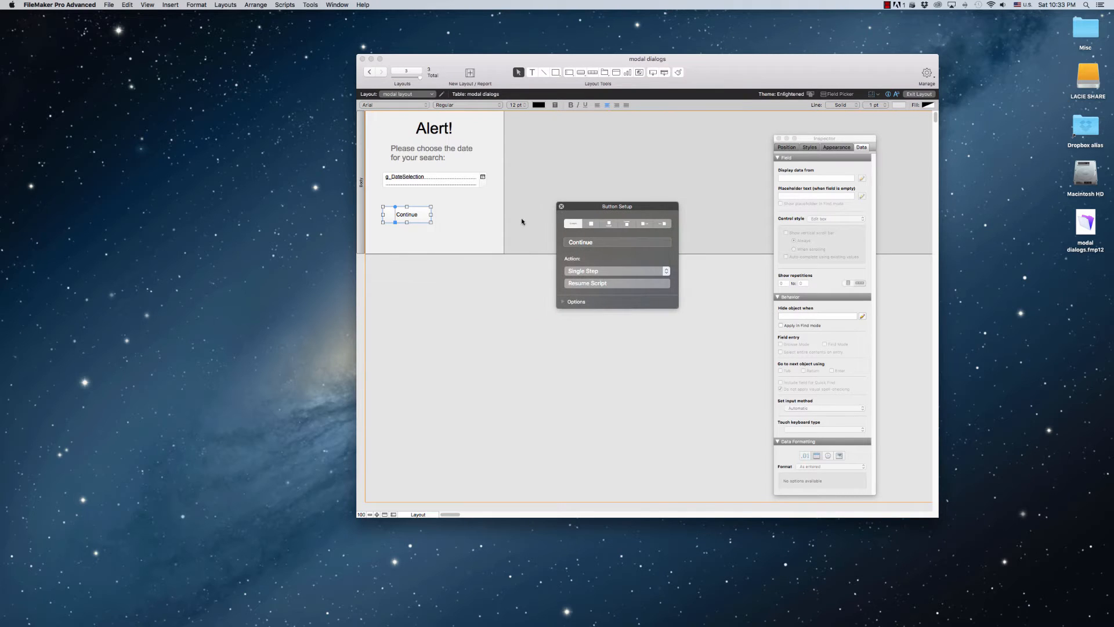
# Step: Duplicate the Continue button beside the original and label the copy "Cancel"
pyautogui.moveTo(417, 219); pyautogui.dragTo(463, 219)
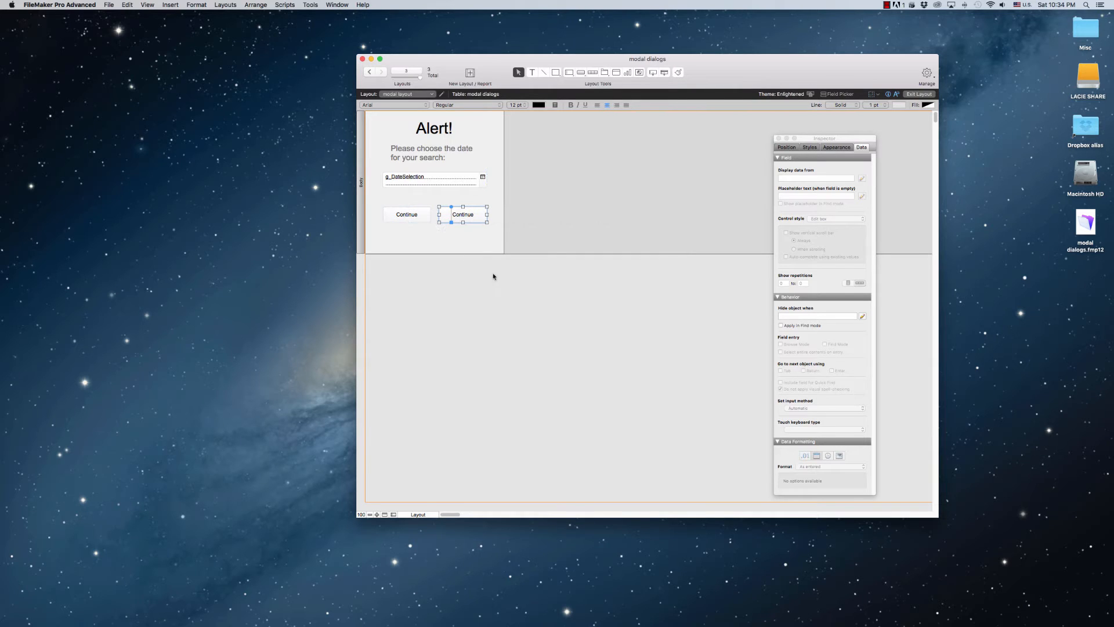
pyautogui.doubleClick(468, 219)
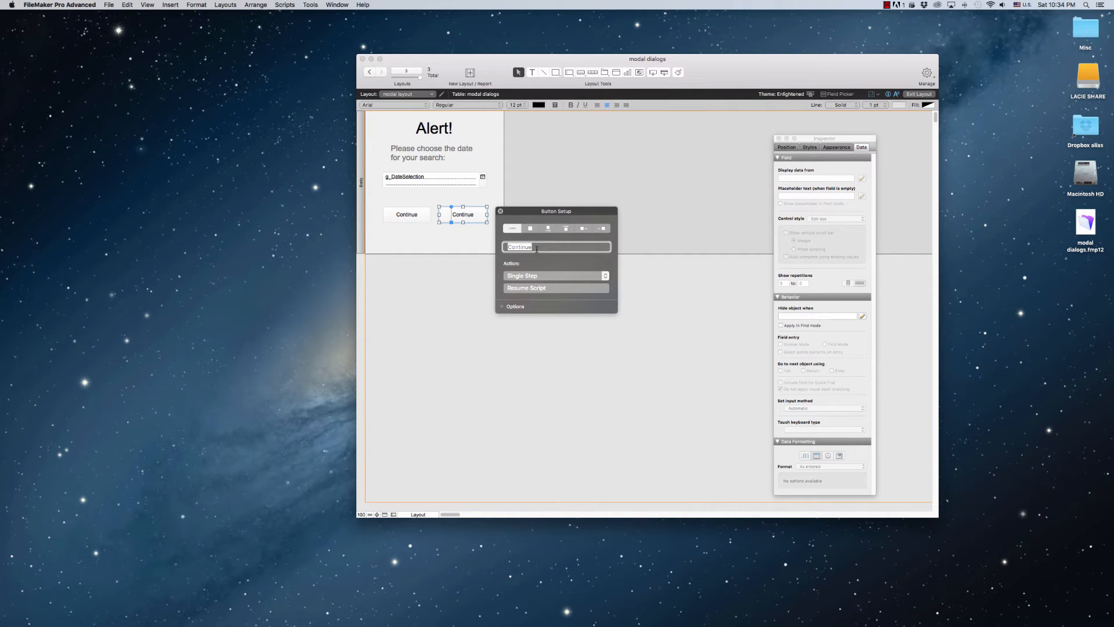
pyautogui.write('Cancel')
# Step: Change the Cancel button's action to perform the "cancel dialog" script
pyautogui.click(518, 288)
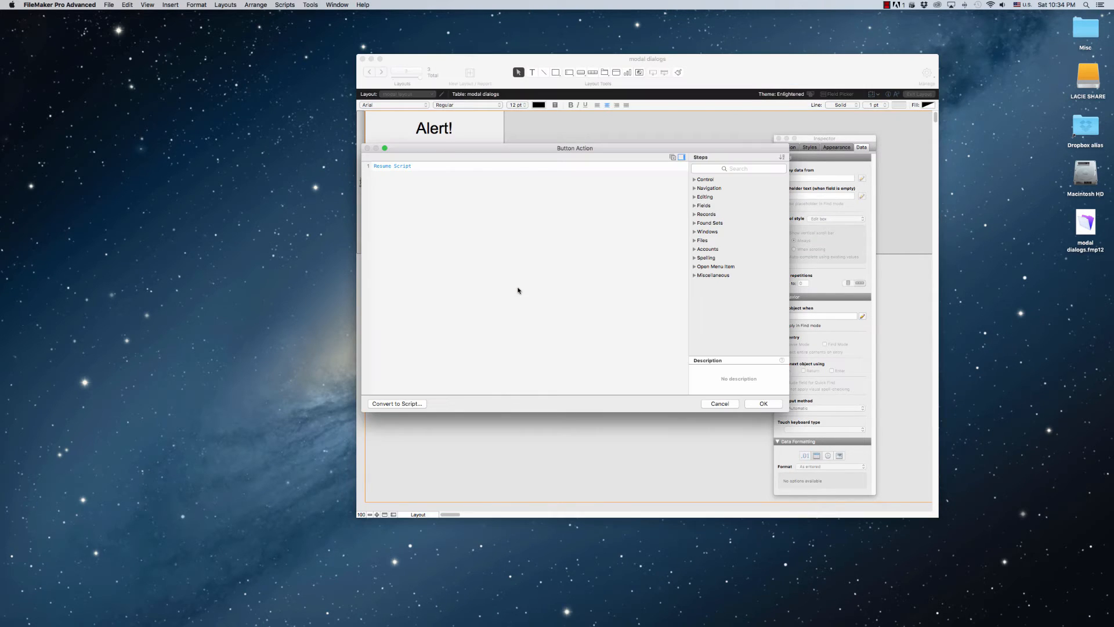
pyautogui.click(719, 403)
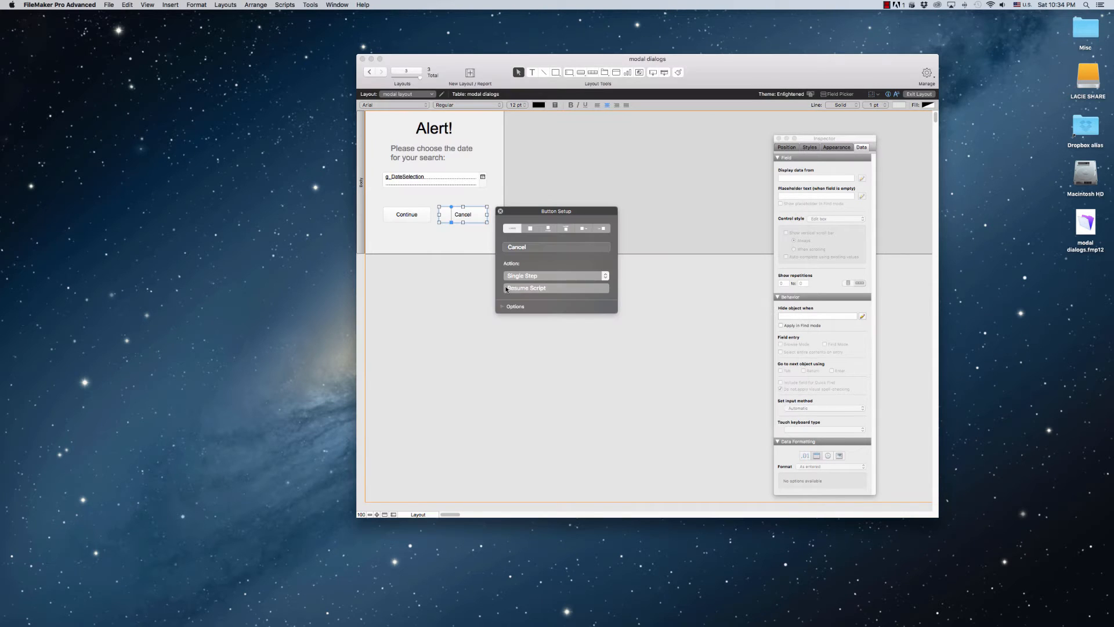
pyautogui.click(540, 276)
pyautogui.click(541, 283)
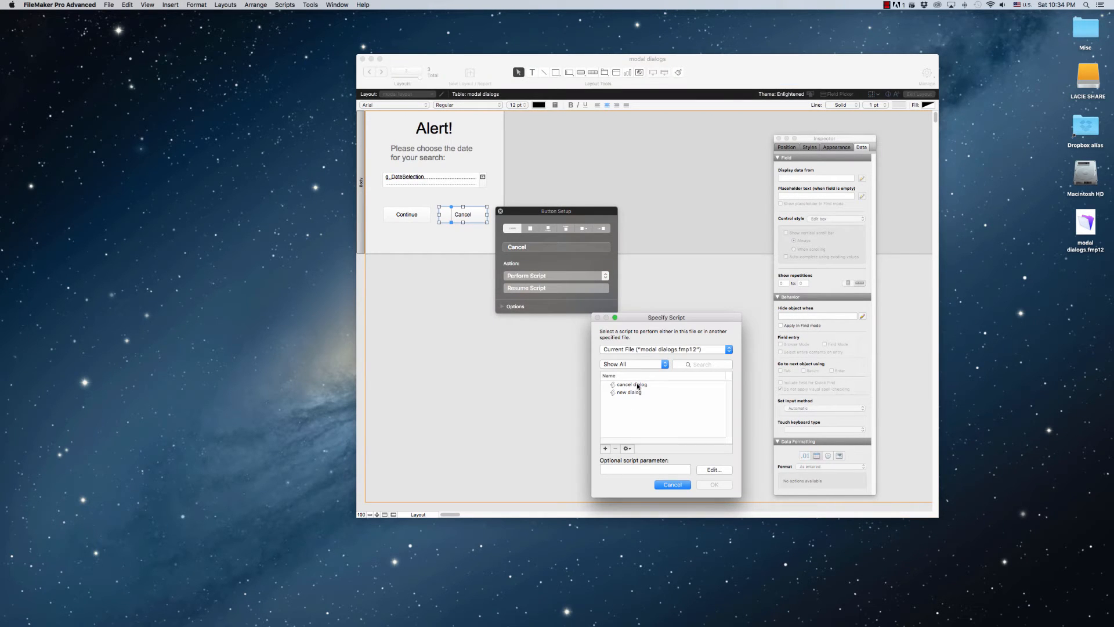
pyautogui.click(632, 385)
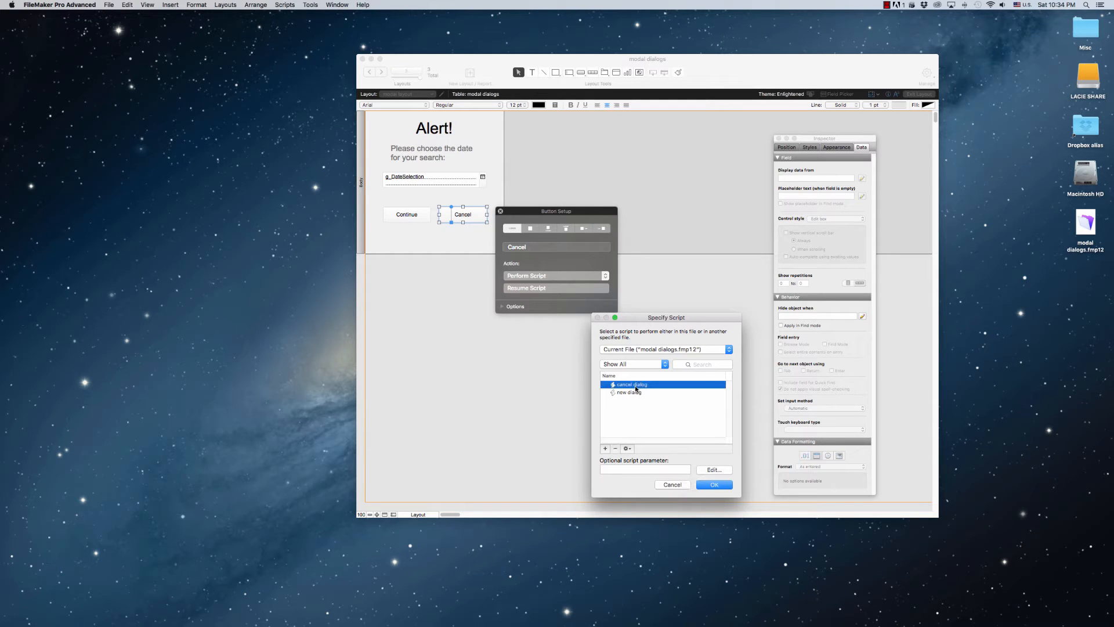
pyautogui.click(713, 488)
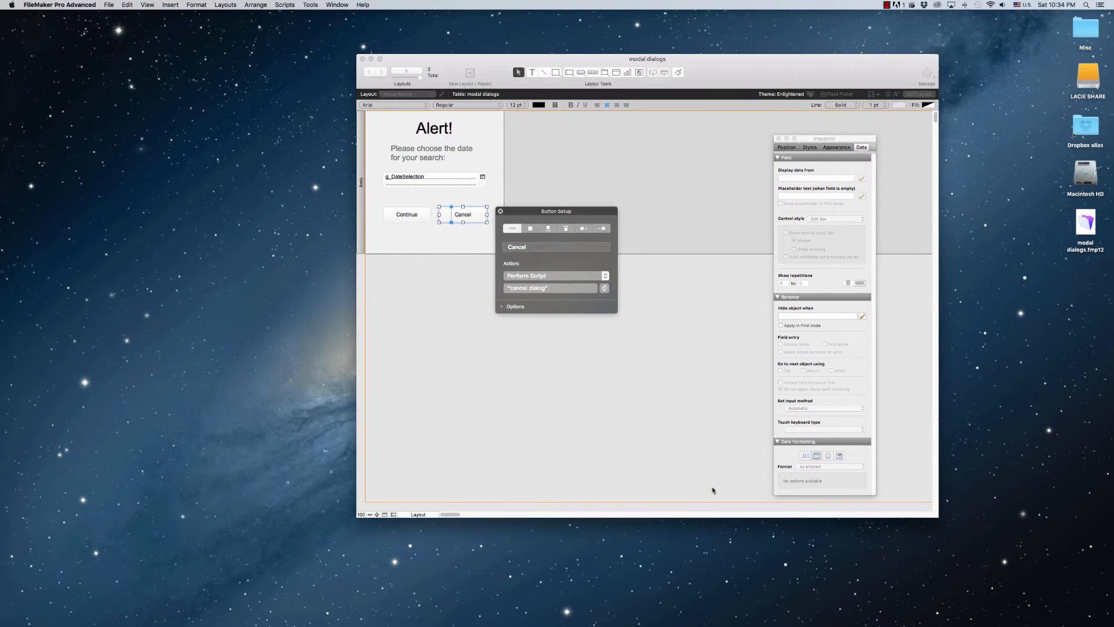
# Step: Set the Cancel button's script option to Halt Current Script and close the button setup
pyautogui.click(501, 307)
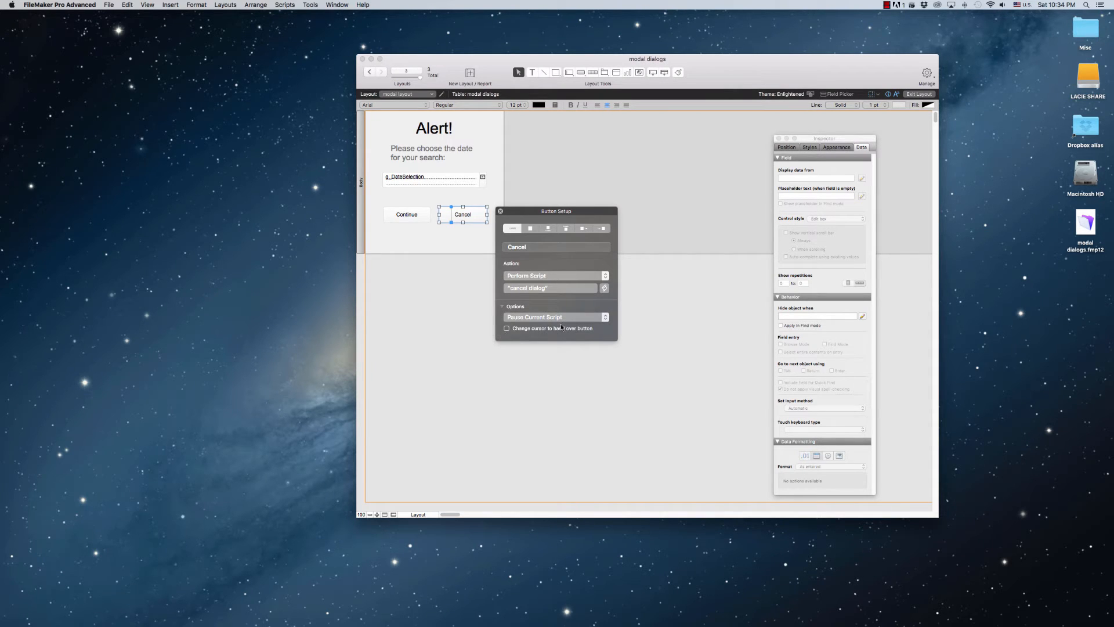
pyautogui.click(593, 317)
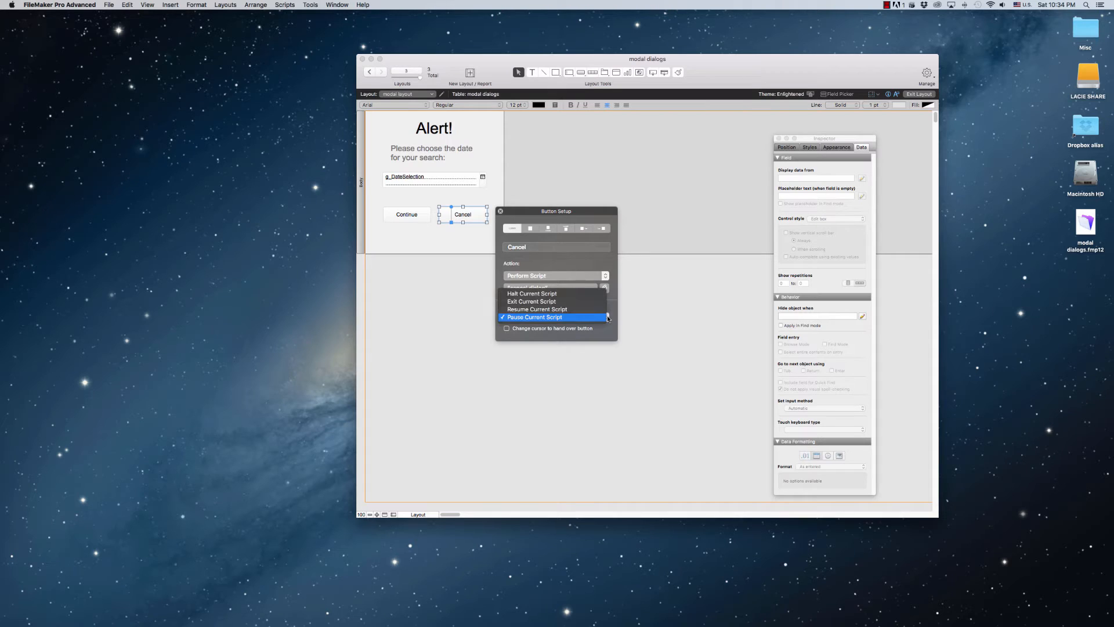
pyautogui.click(583, 294)
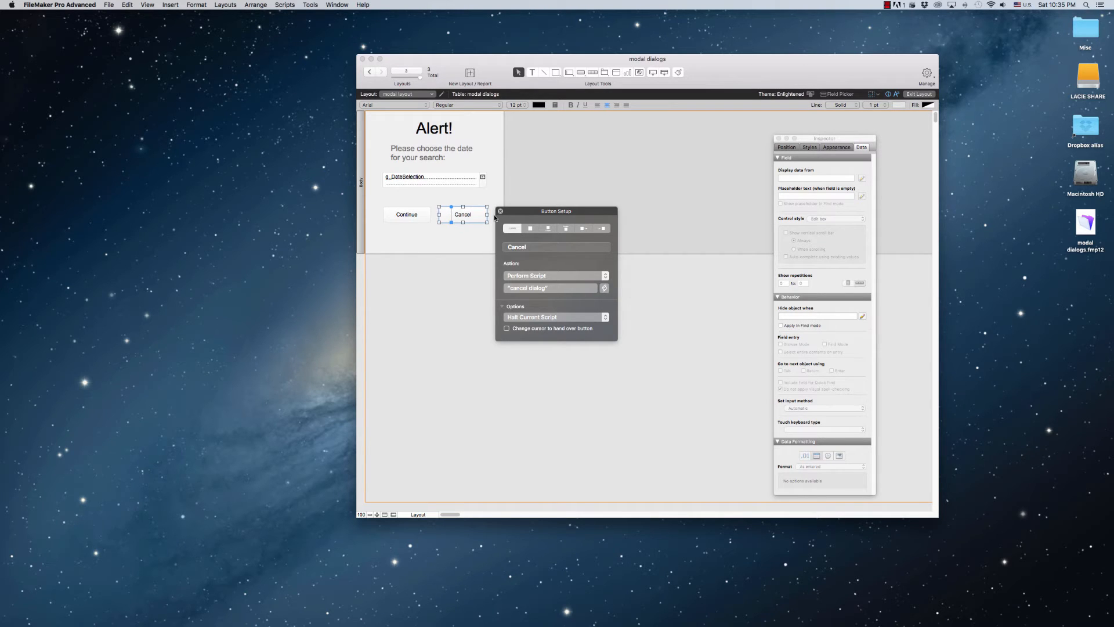
pyautogui.click(531, 171)
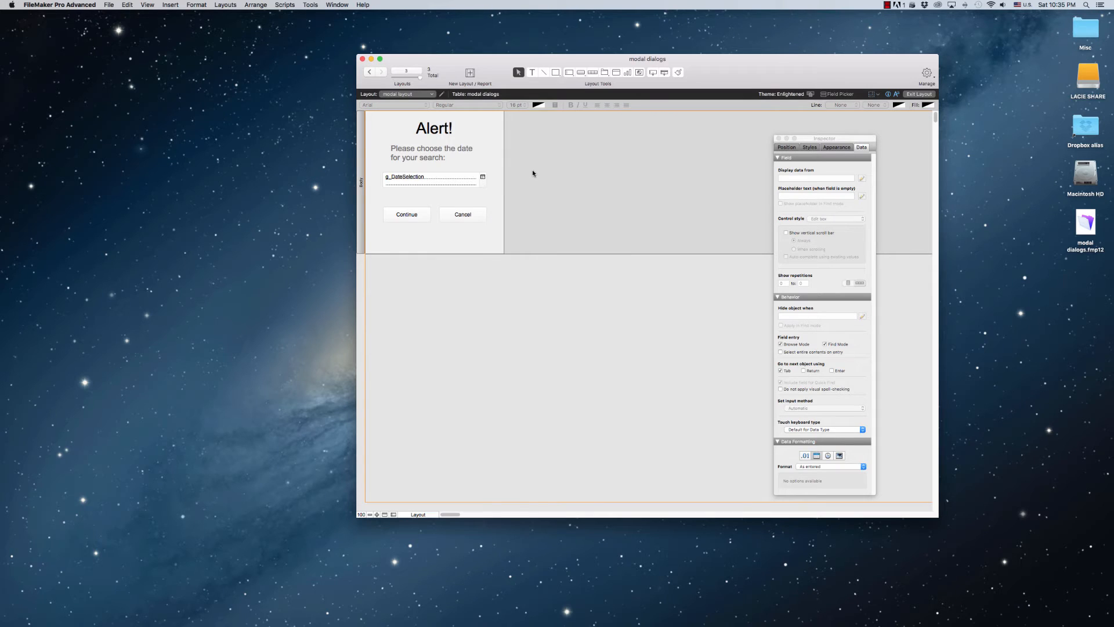
# Step: Switch to the "modal dialogs" events layout, view it in Browse mode, and return to Layout mode
pyautogui.click(410, 95)
pyautogui.click(406, 70)
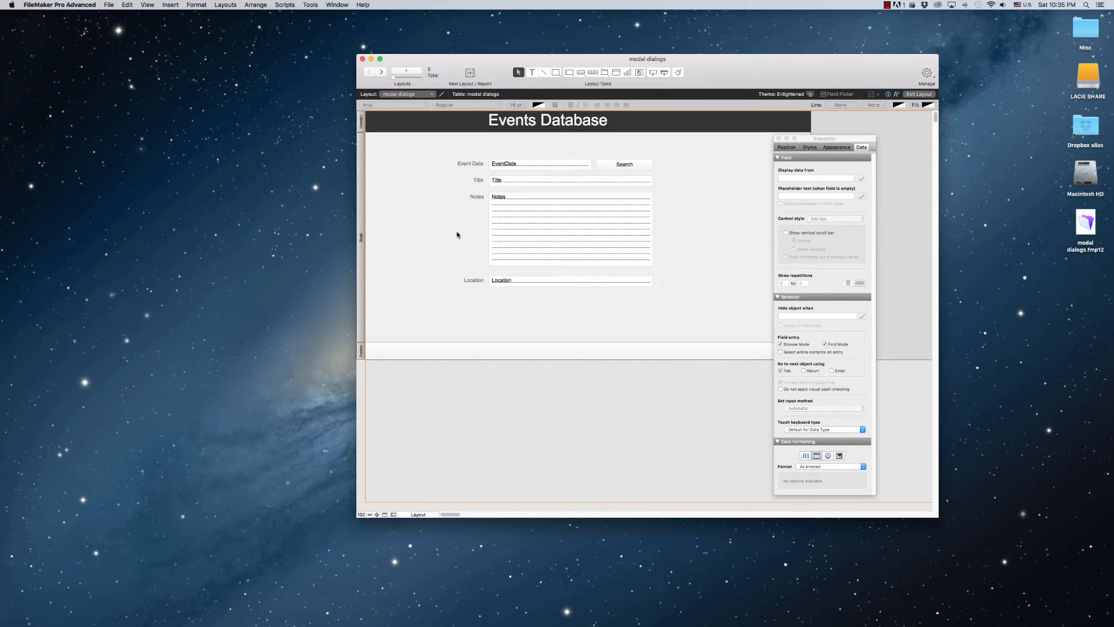
pyautogui.press('super+b')
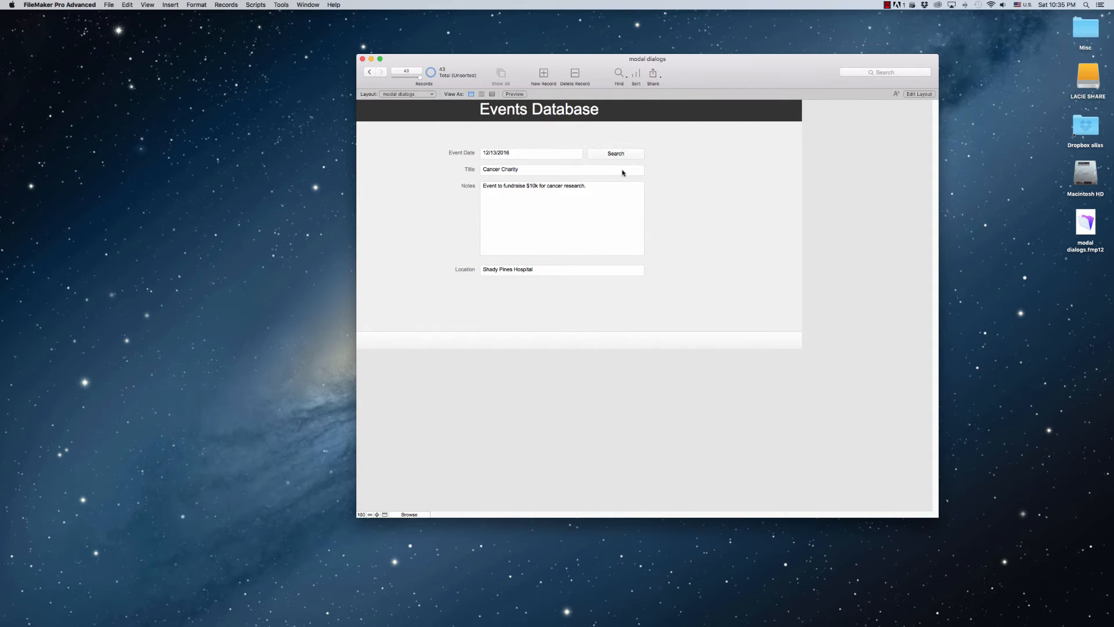
pyautogui.press('super+l')
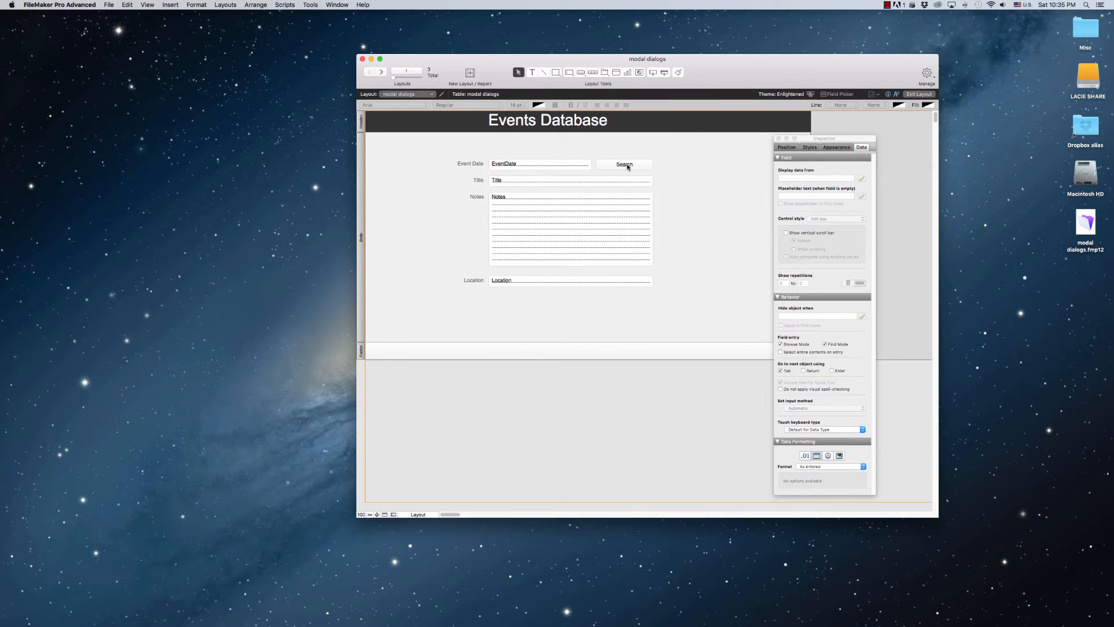
# Step: Check which script the Search button performs in its button setup, and close the setup
pyautogui.doubleClick(626, 166)
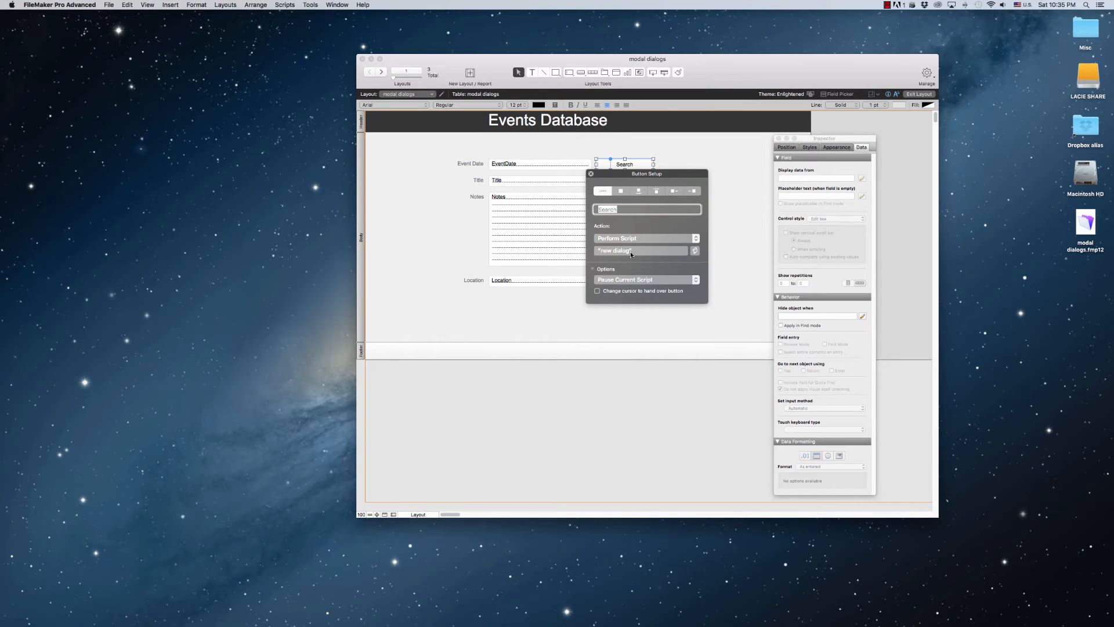
pyautogui.click(461, 210)
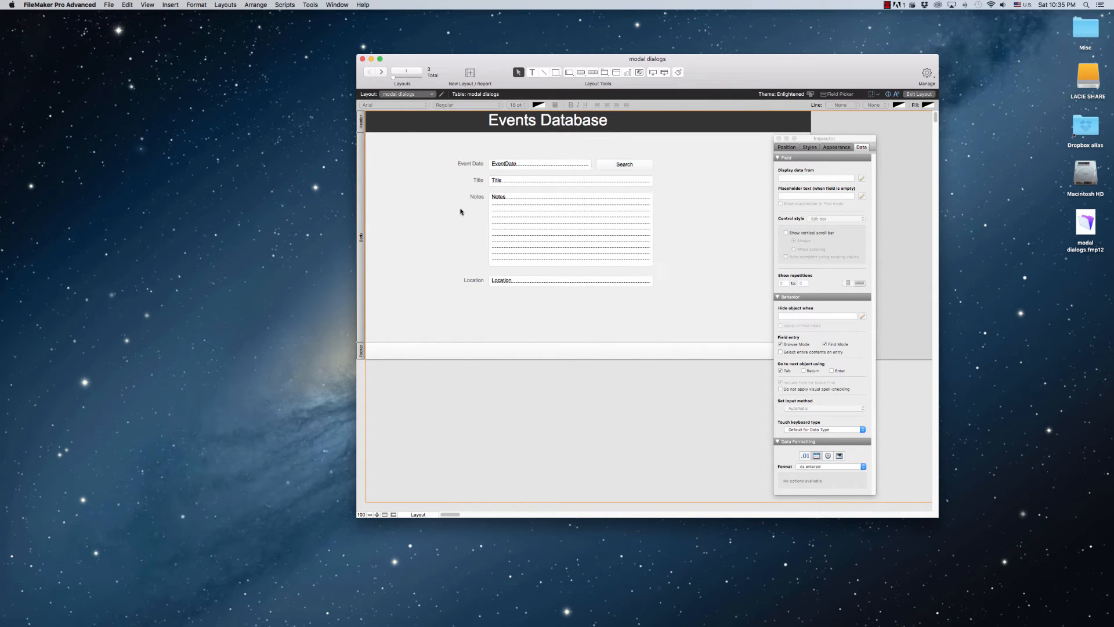
pyautogui.press('super+v')
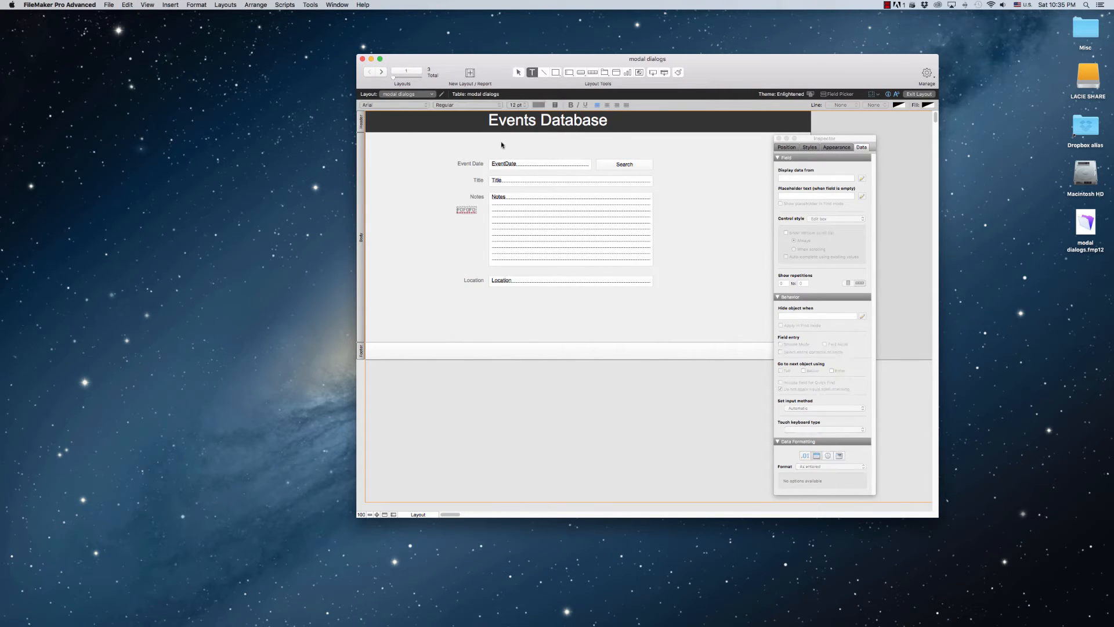
# Step: Open the Script Workspace and move the "new dialog" script above "cancel dialog"
pyautogui.click(285, 4)
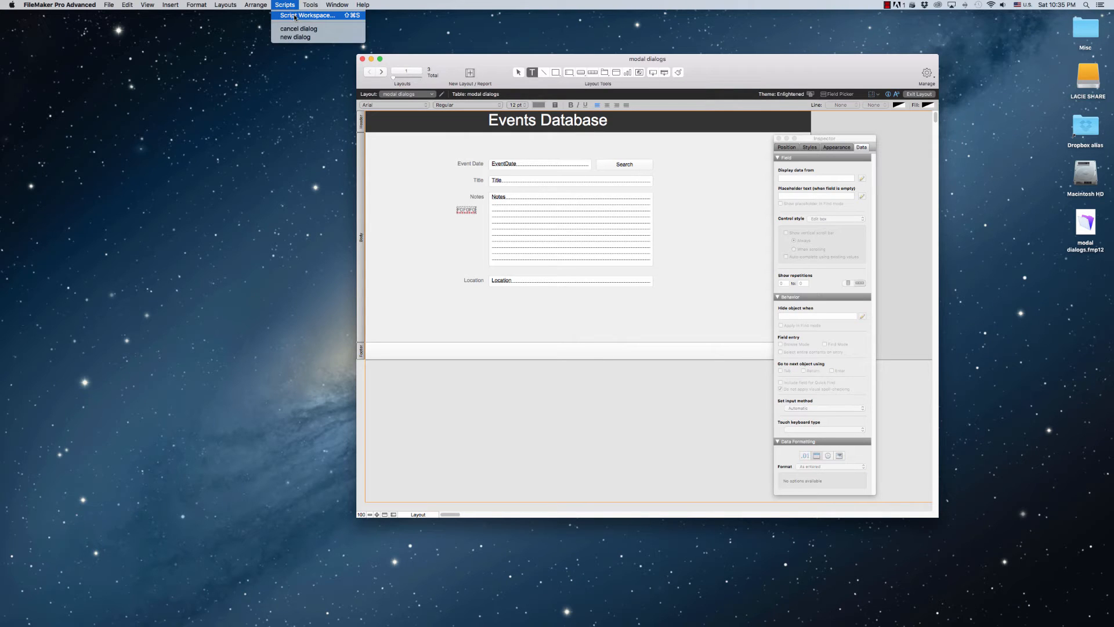
pyautogui.click(295, 16)
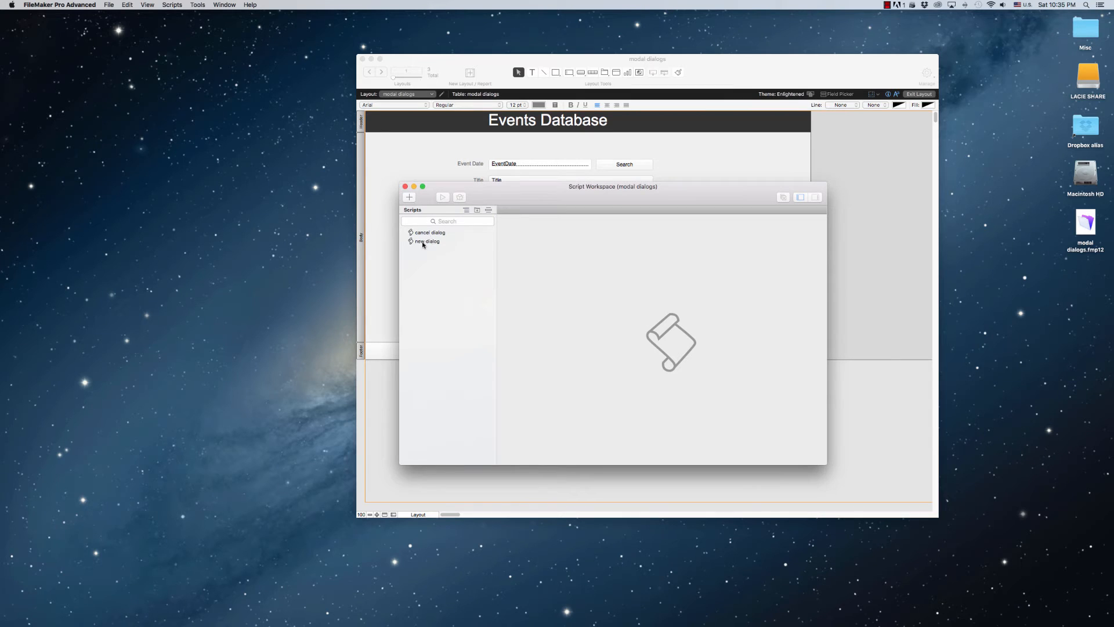
pyautogui.moveTo(426, 242); pyautogui.dragTo(426, 232)
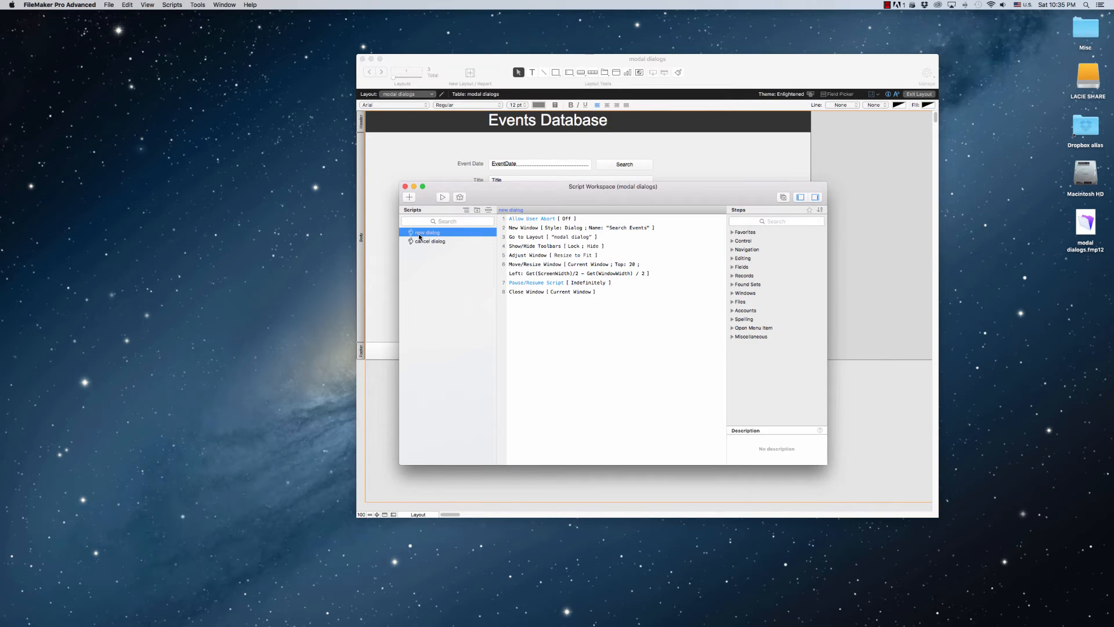
# Step: Delete all the existing steps of the "new dialog" script, from Allow User Abort to Close Window
pyautogui.click(575, 294)
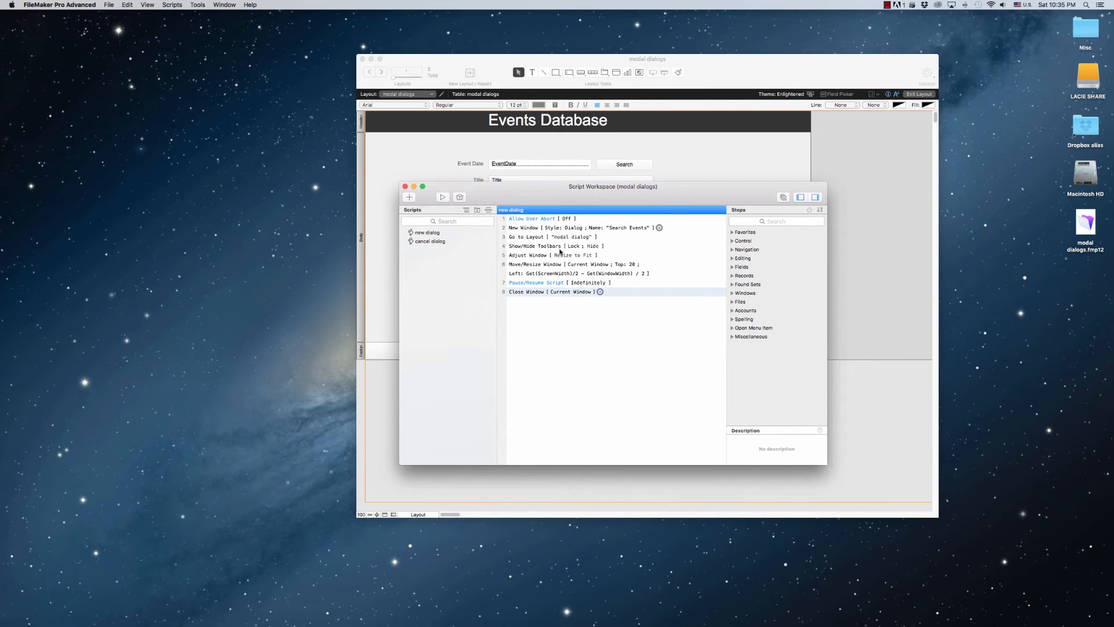
pyautogui.click(565, 218)
pyautogui.click(563, 218)
pyautogui.keyDown('shift'); pyautogui.click(549, 292); pyautogui.keyUp('shift')
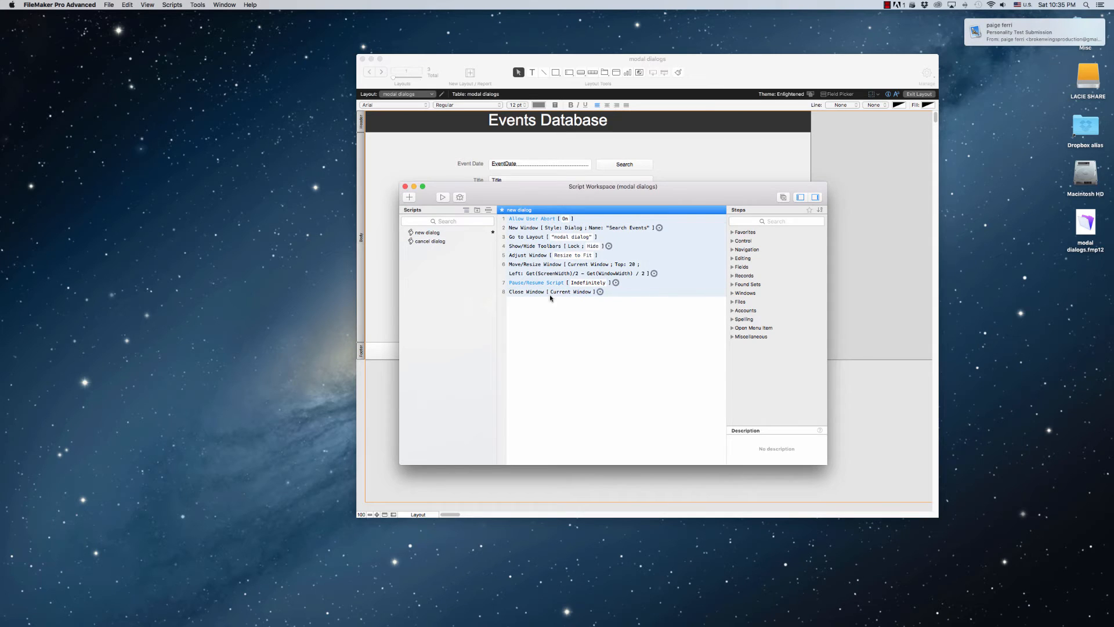
pyautogui.press('BackSpace')
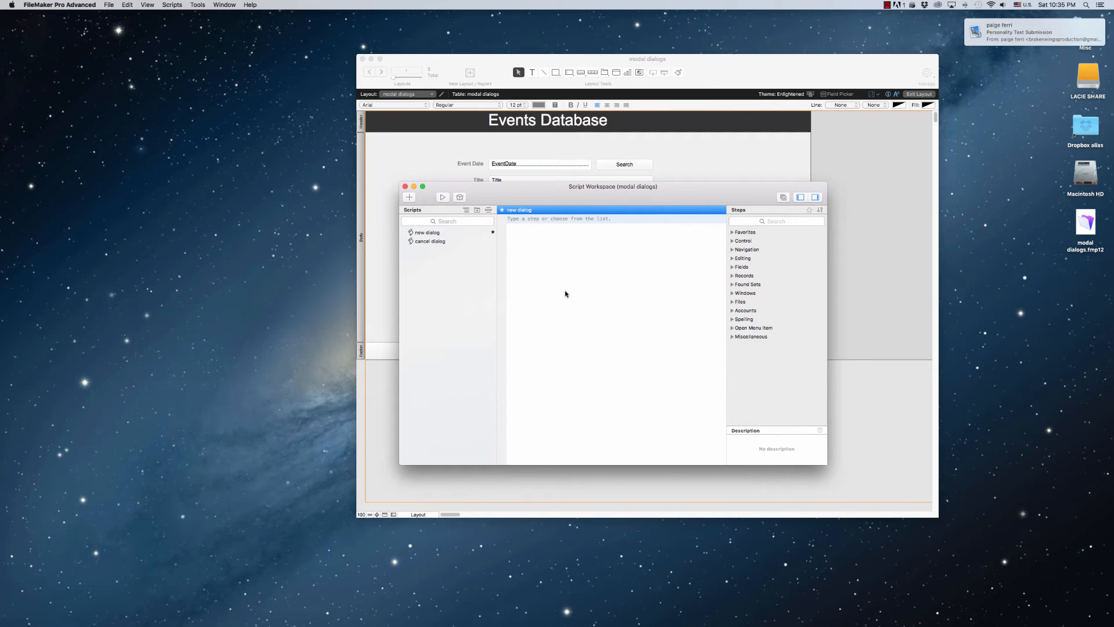
# Step: Add an Allow User Abort step set to Off as the first line of the "new dialog" script
pyautogui.click(768, 222)
pyautogui.click(519, 221)
pyautogui.write('allow')
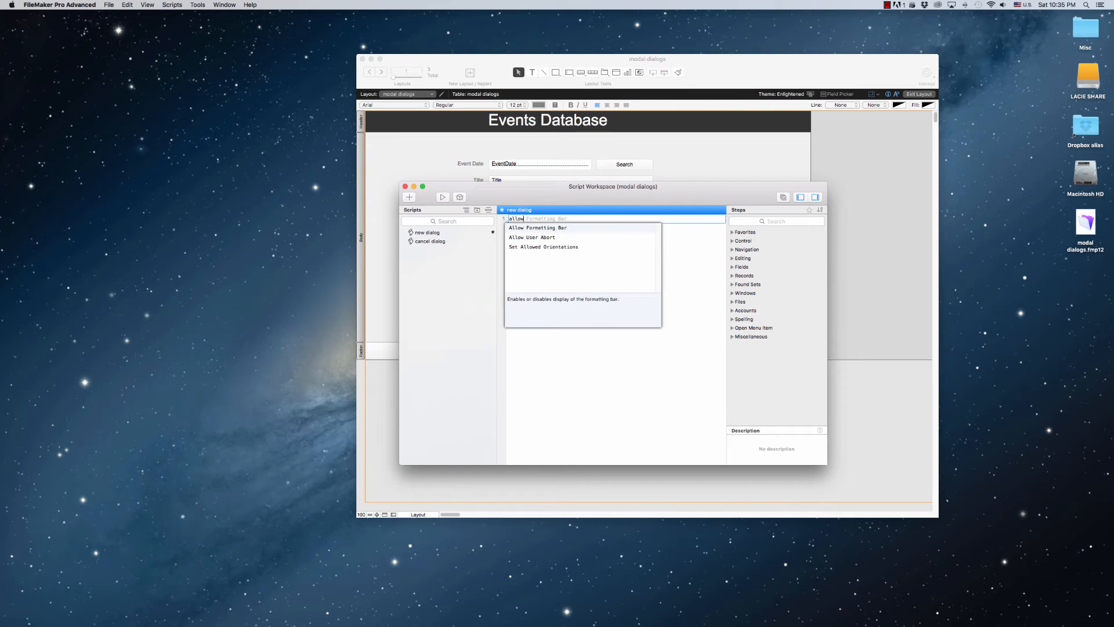
pyautogui.click(532, 238)
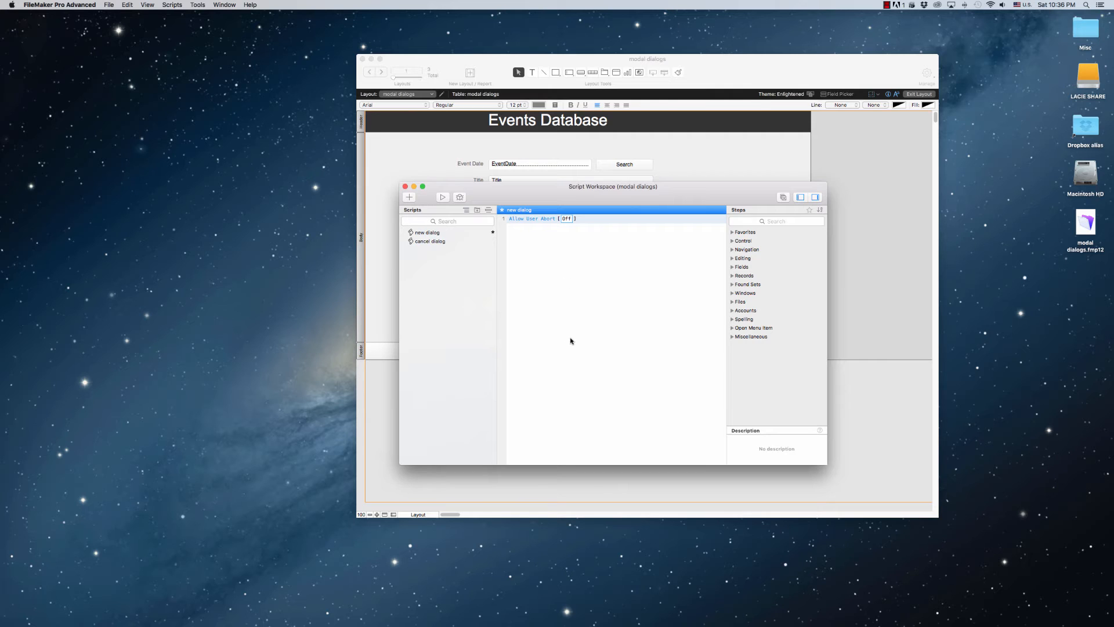
pyautogui.click(516, 253)
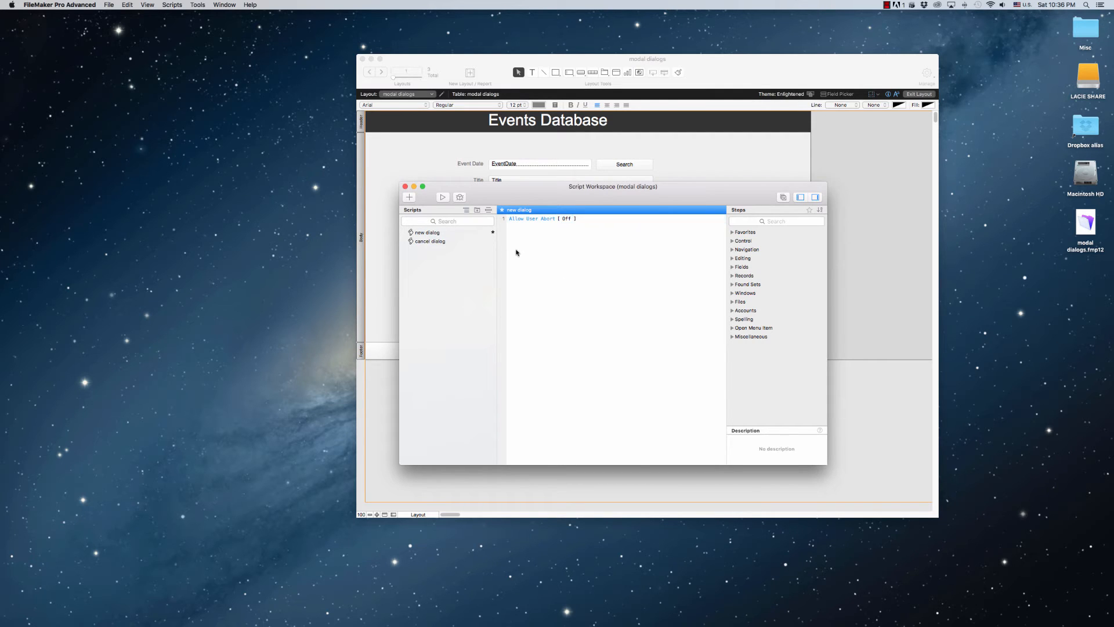
# Step: Add a New Window step below Allow User Abort and name its window "Event Search Options"
pyautogui.click(551, 223)
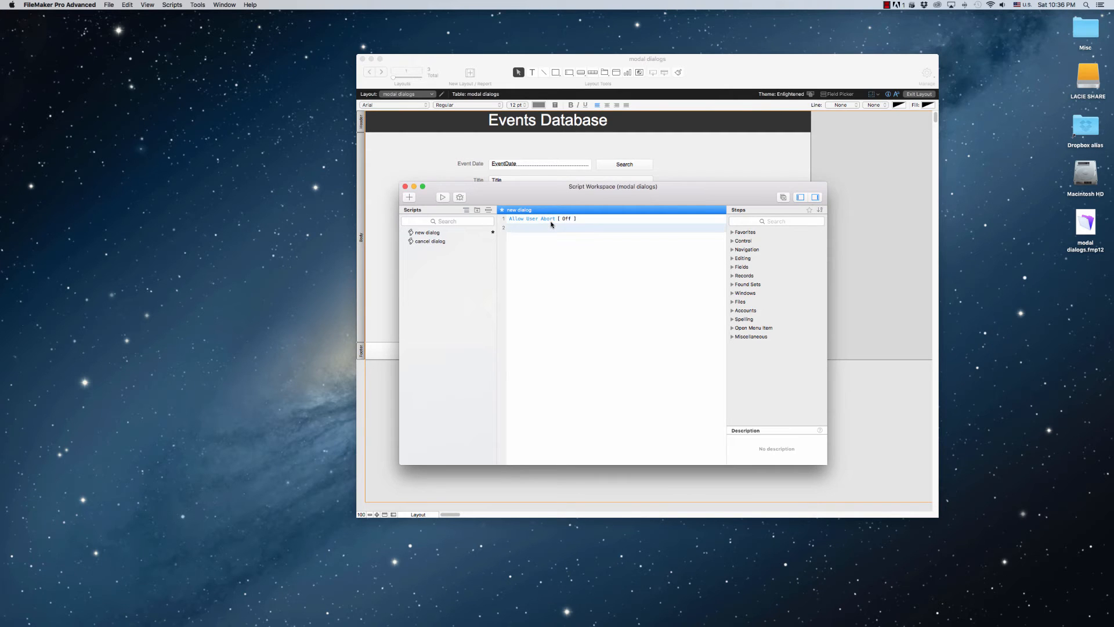
pyautogui.write('new')
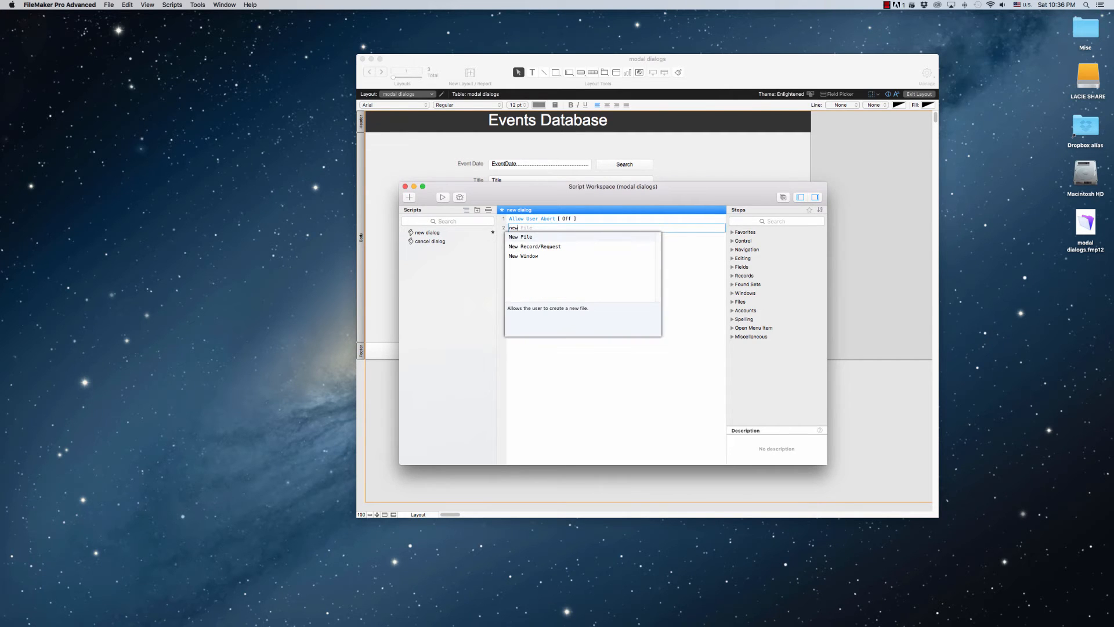
pyautogui.click(529, 256)
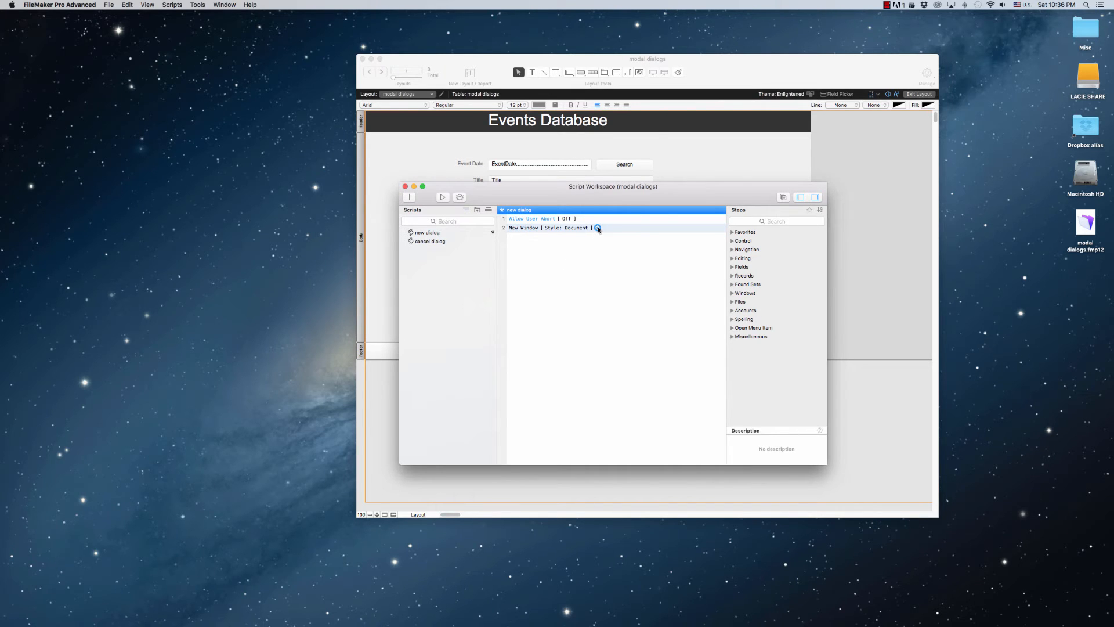
pyautogui.click(598, 228)
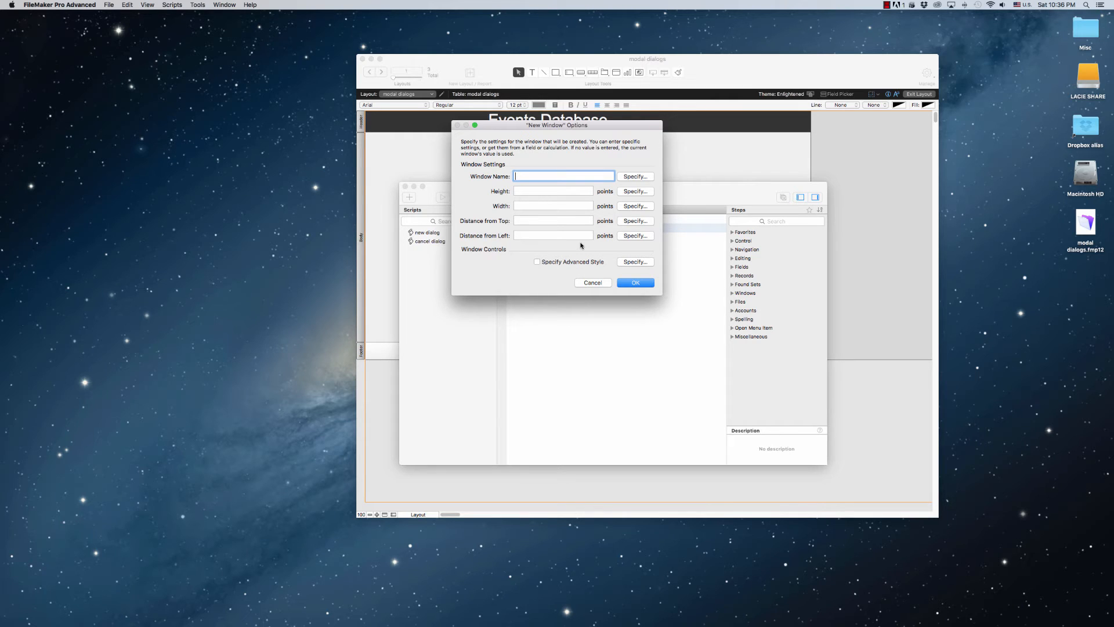
pyautogui.write('Event Search Options')
# Step: Give the new window the advanced style Dialog Window (Modal) with the Resize, Maximize and Close controls off
pyautogui.click(590, 264)
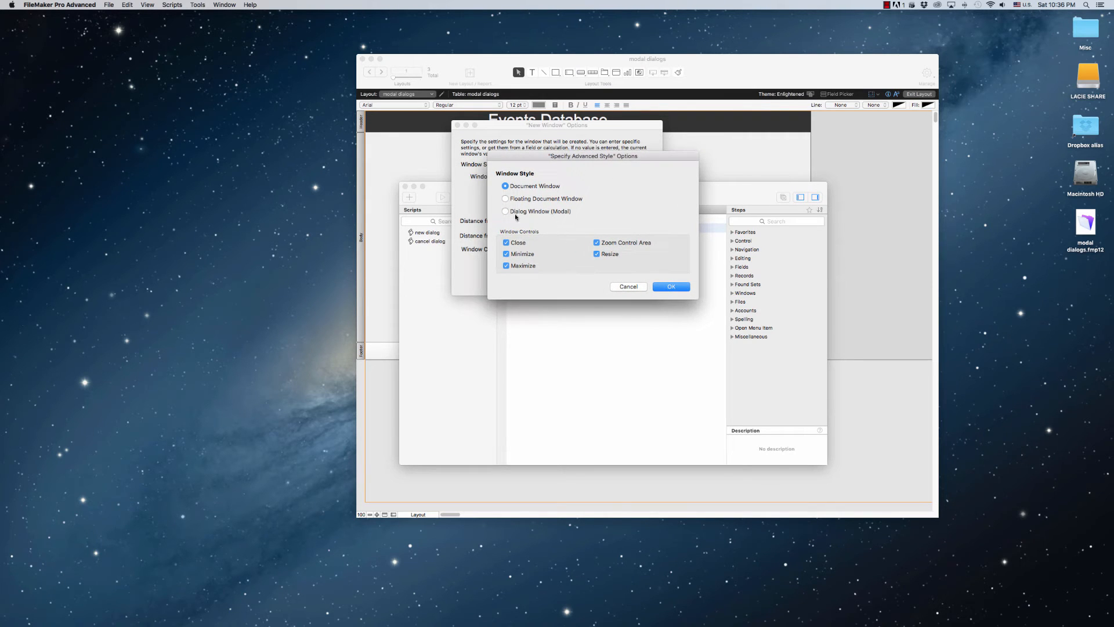
pyautogui.click(505, 211)
pyautogui.click(597, 253)
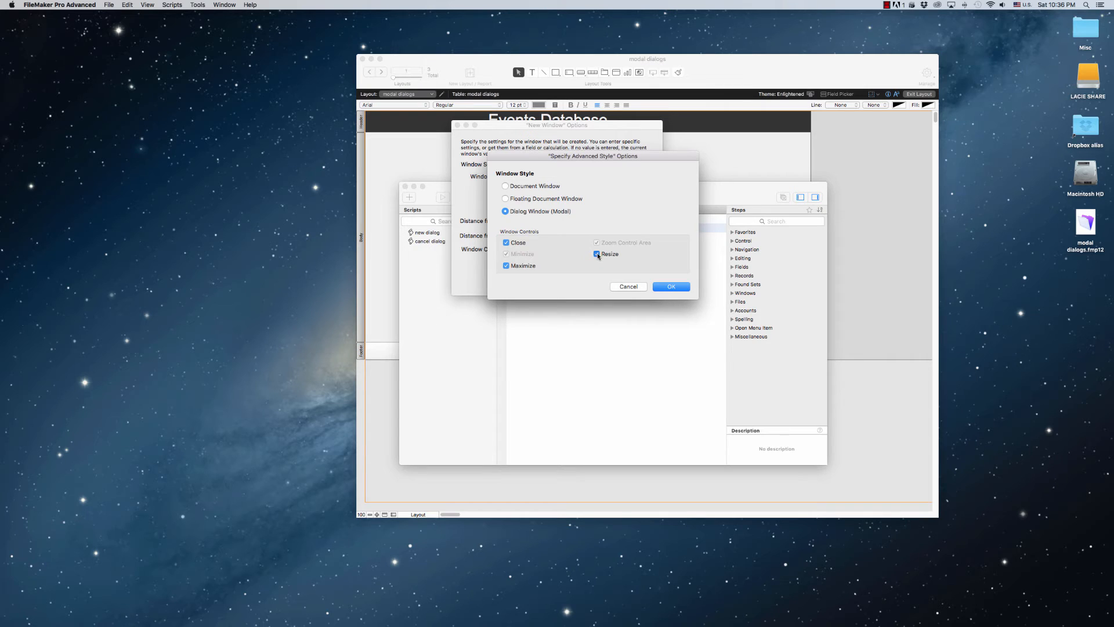
pyautogui.click(508, 267)
pyautogui.click(506, 243)
pyautogui.click(687, 288)
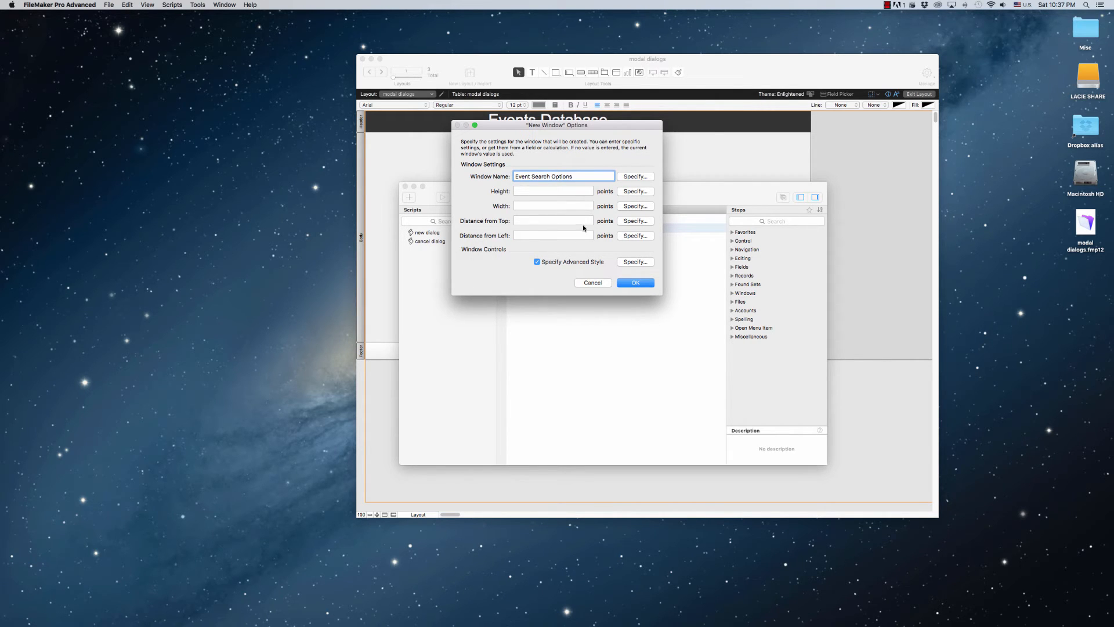
pyautogui.click(626, 283)
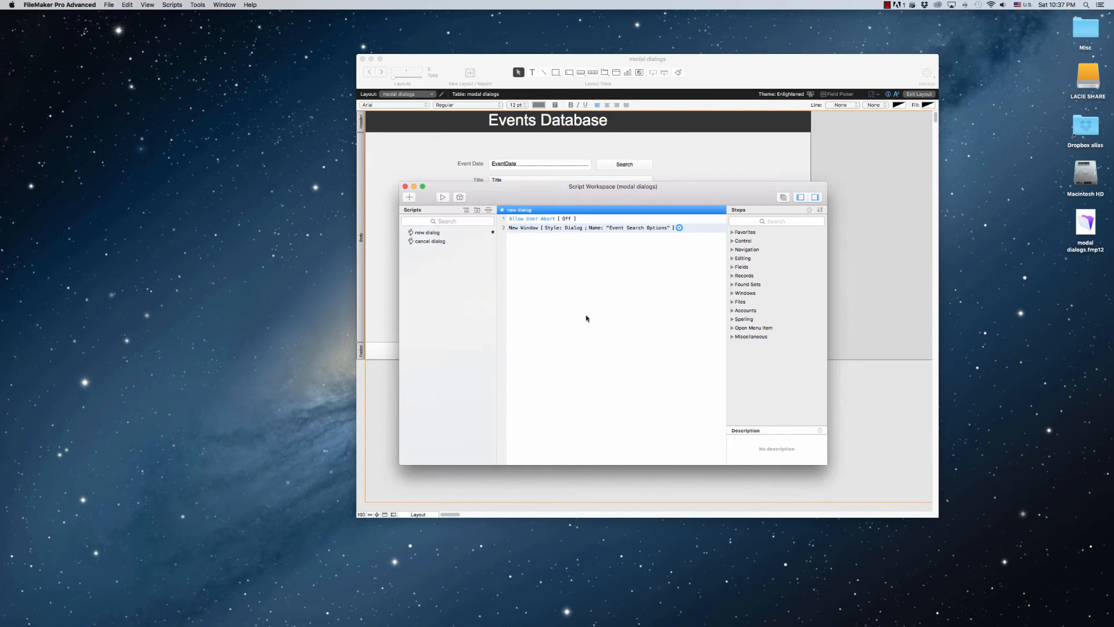
pyautogui.doubleClick(560, 231)
pyautogui.press('Escape')
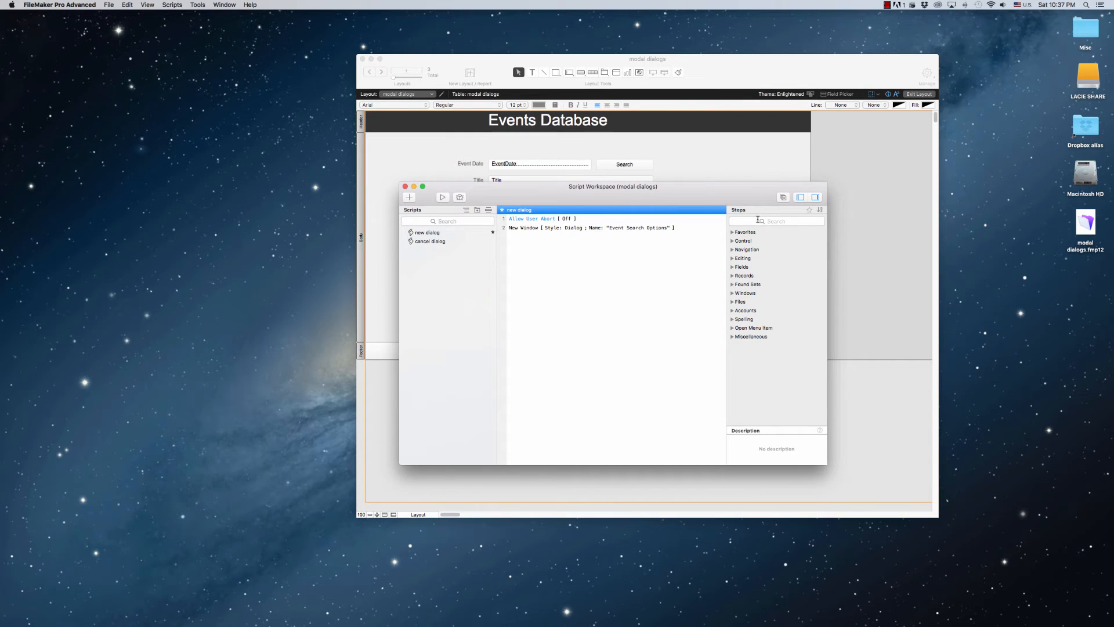
# Step: Add a Go to Layout step after New Window that goes to "modal layout"
pyautogui.click(776, 221)
pyautogui.write('go to')
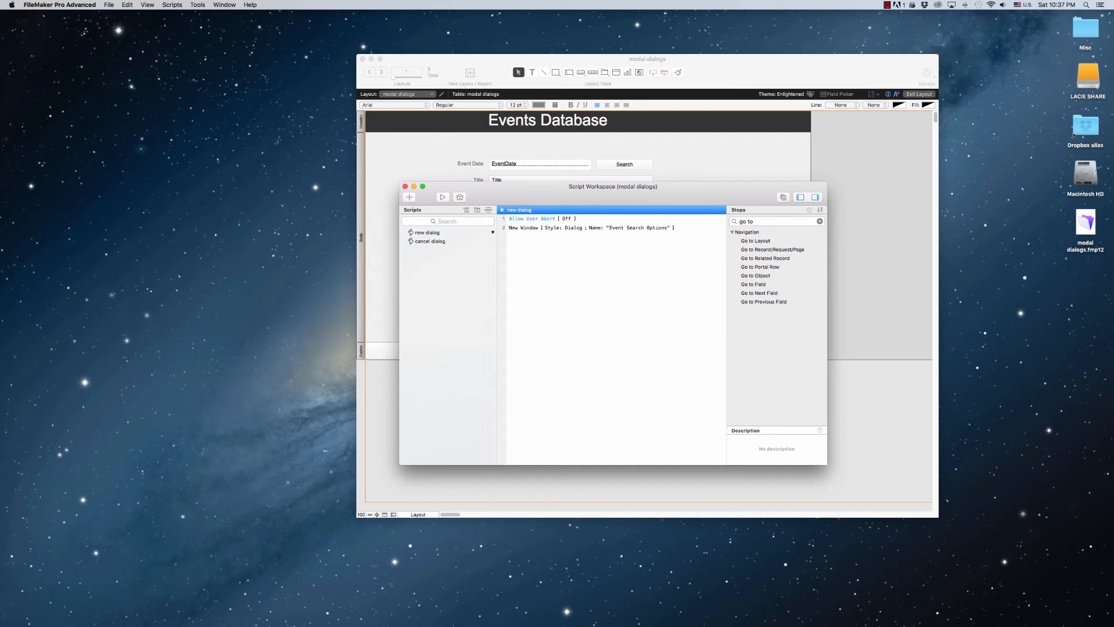
pyautogui.doubleClick(761, 241)
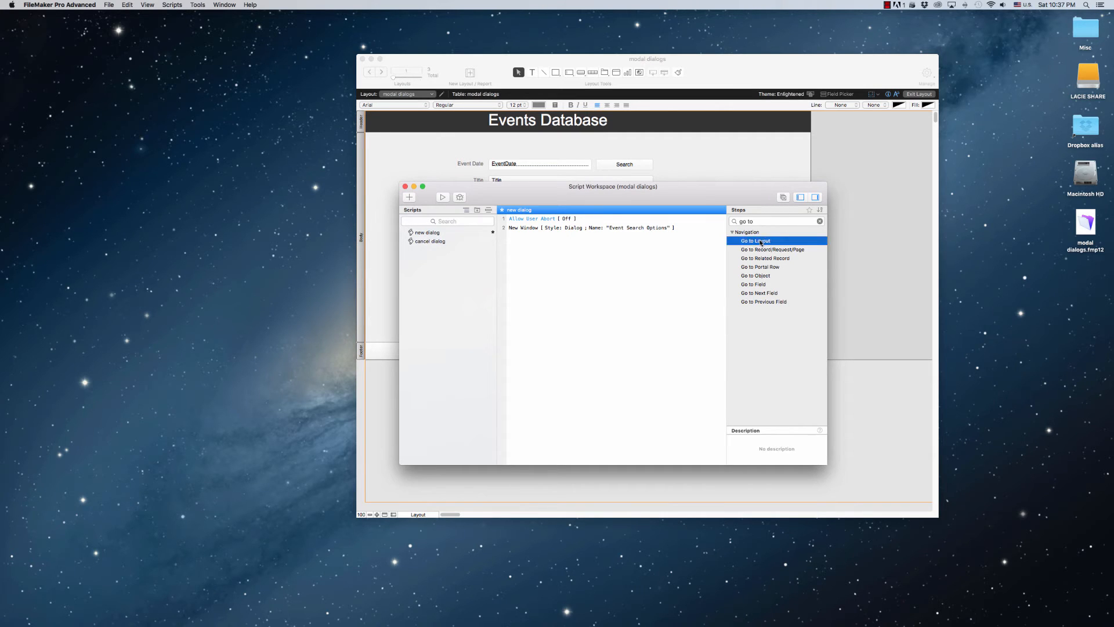
pyautogui.click(568, 237)
pyautogui.click(564, 249)
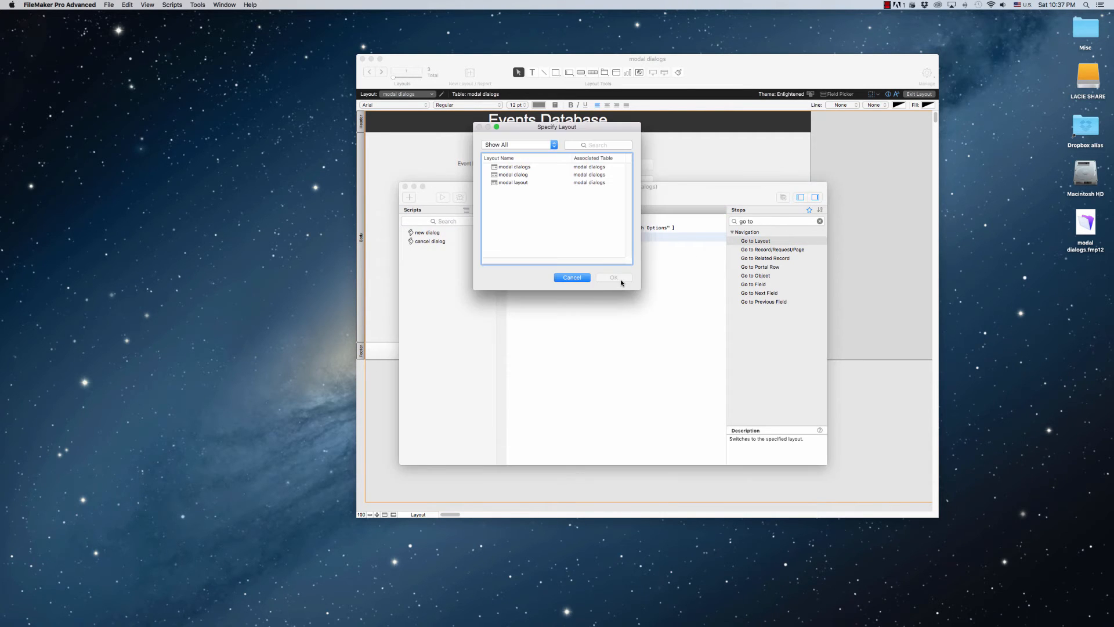
pyautogui.click(520, 183)
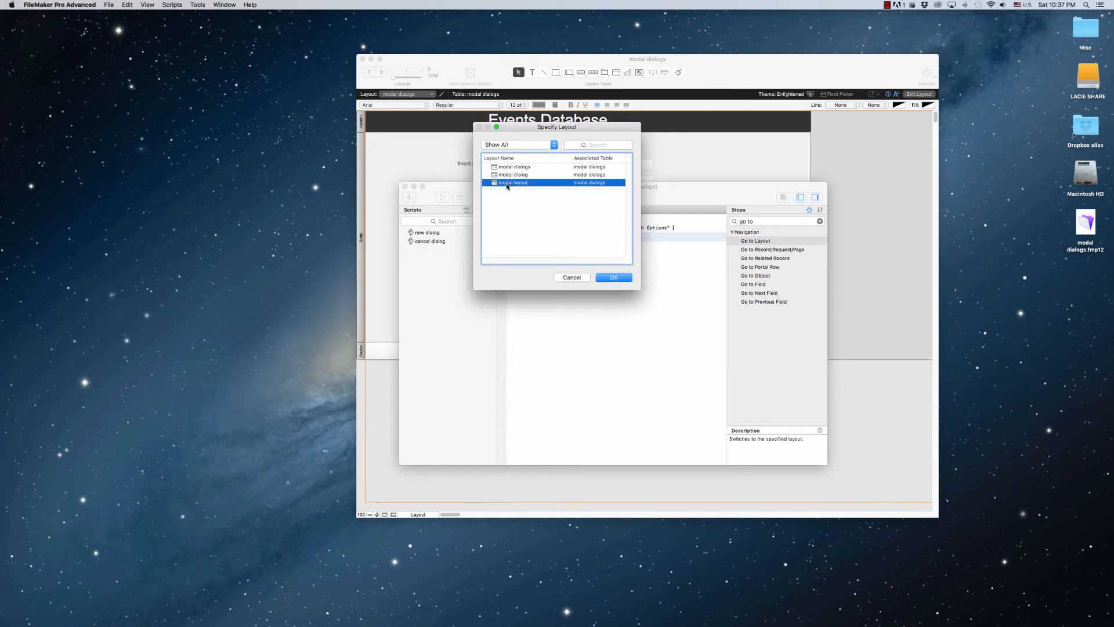
pyautogui.click(612, 277)
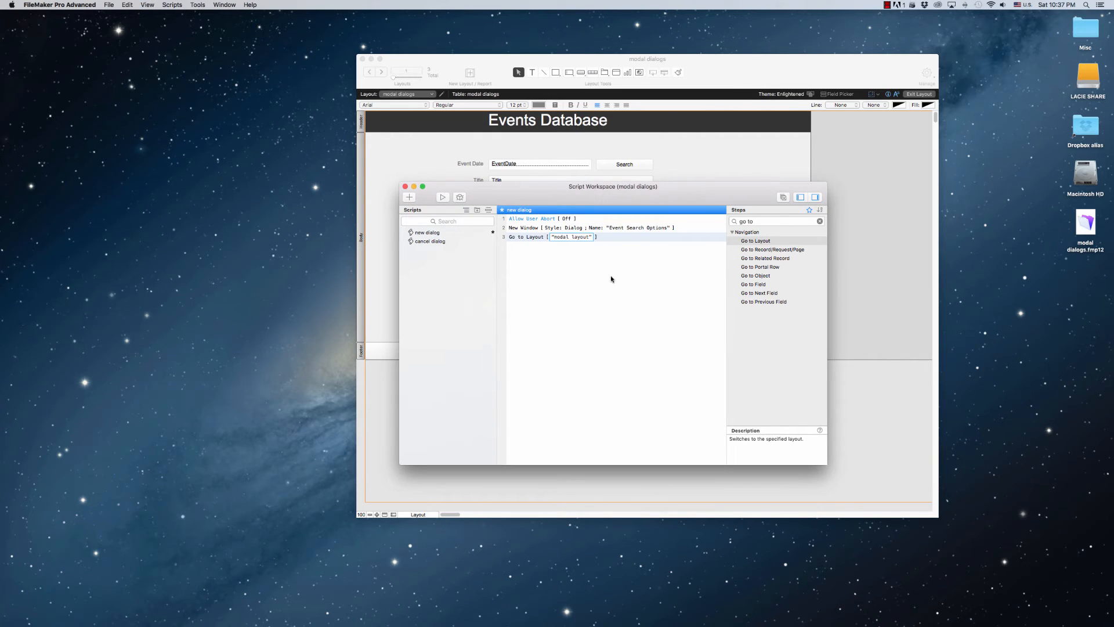
# Step: Add a Show/Hide Toolbars step after the Go to Layout step
pyautogui.click(776, 219)
pyautogui.write('sho')
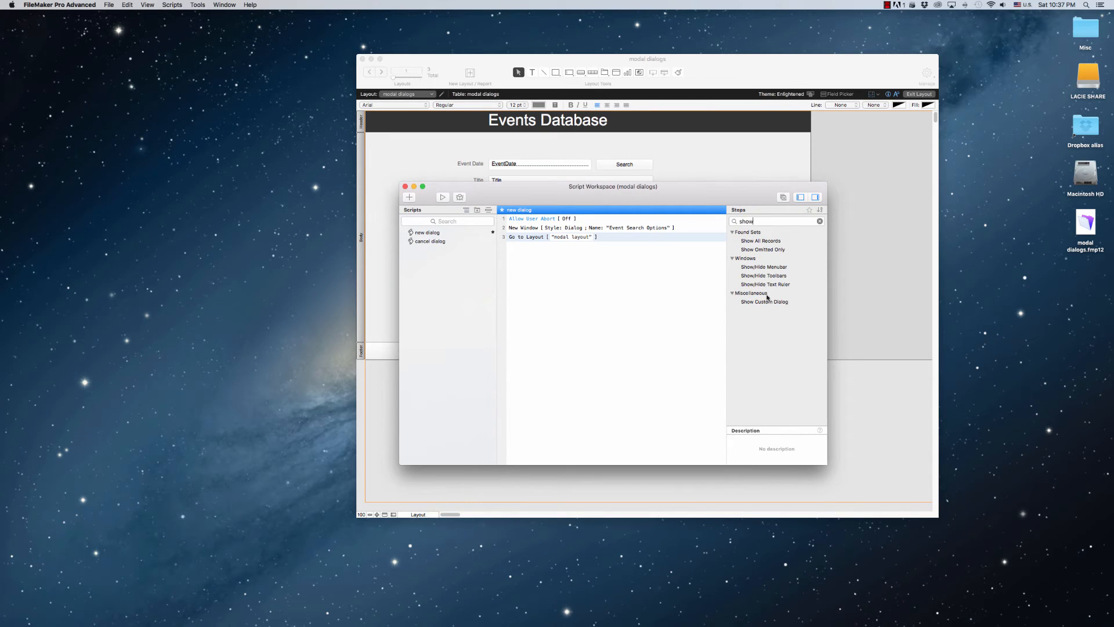
pyautogui.write('w')
pyautogui.doubleClick(764, 275)
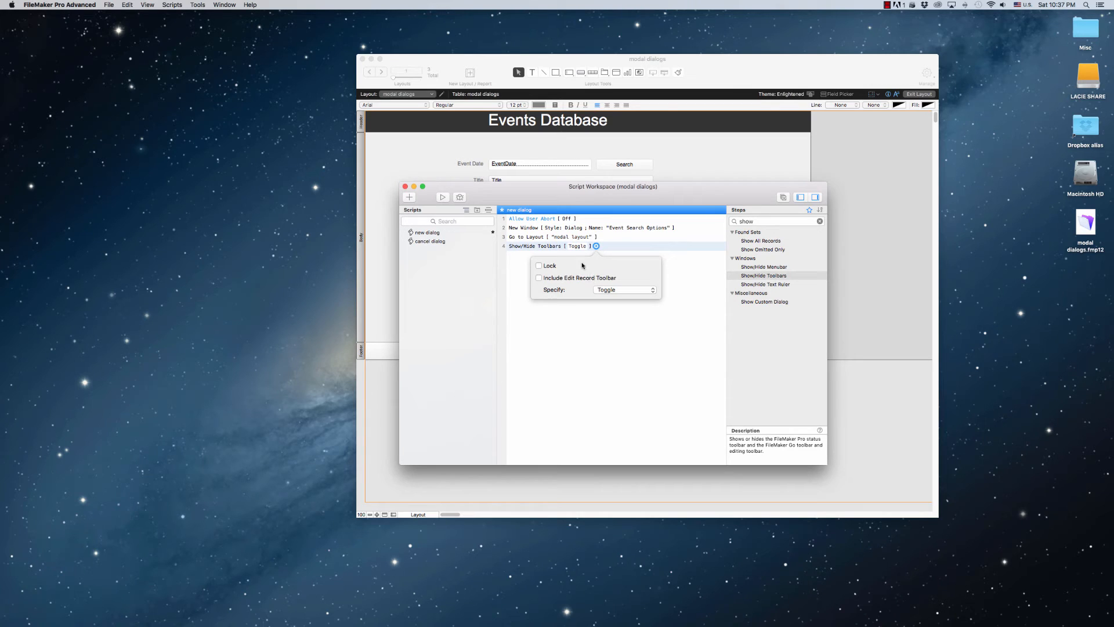
pyautogui.moveTo(658, 194); pyautogui.dragTo(658, 193)
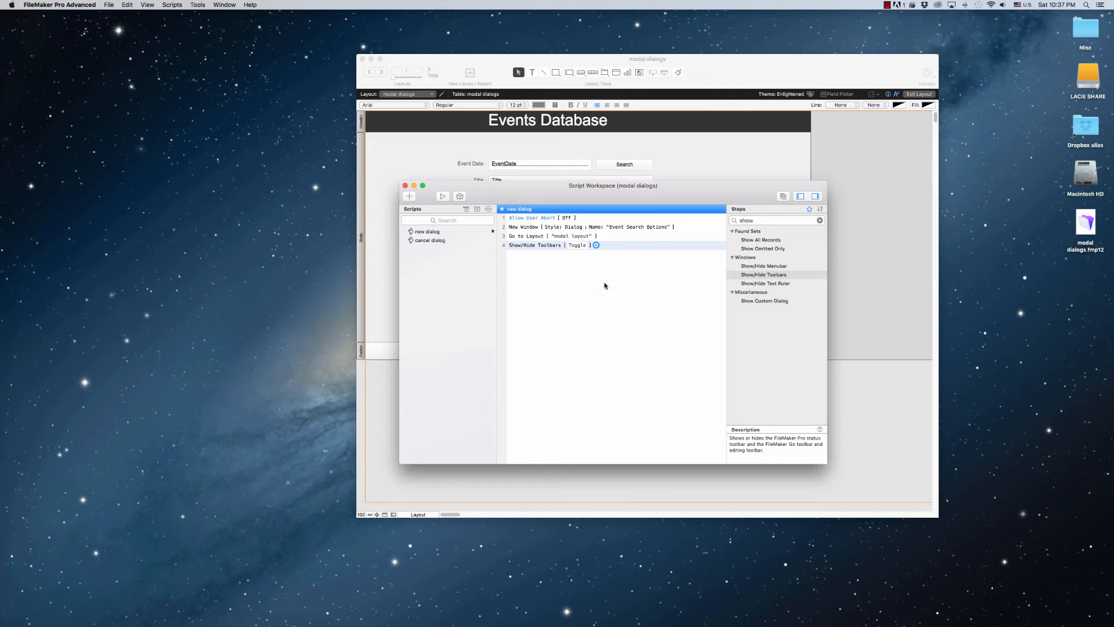
# Step: Set the Show/Hide Toolbars step to Hide with the Lock option enabled
pyautogui.click(596, 246)
pyautogui.click(589, 288)
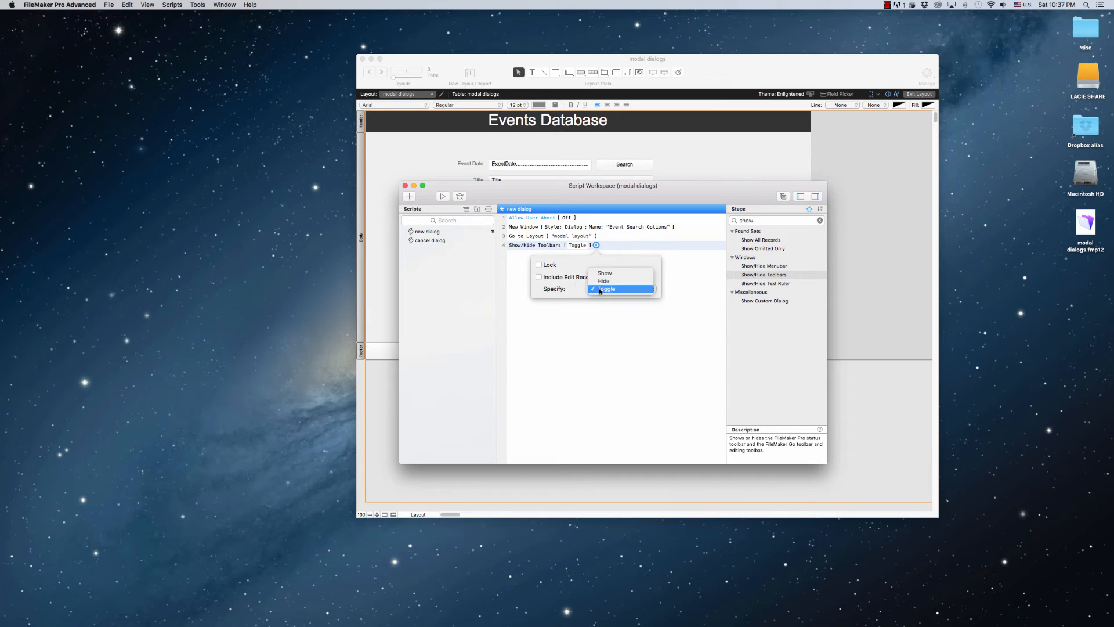
pyautogui.click(605, 281)
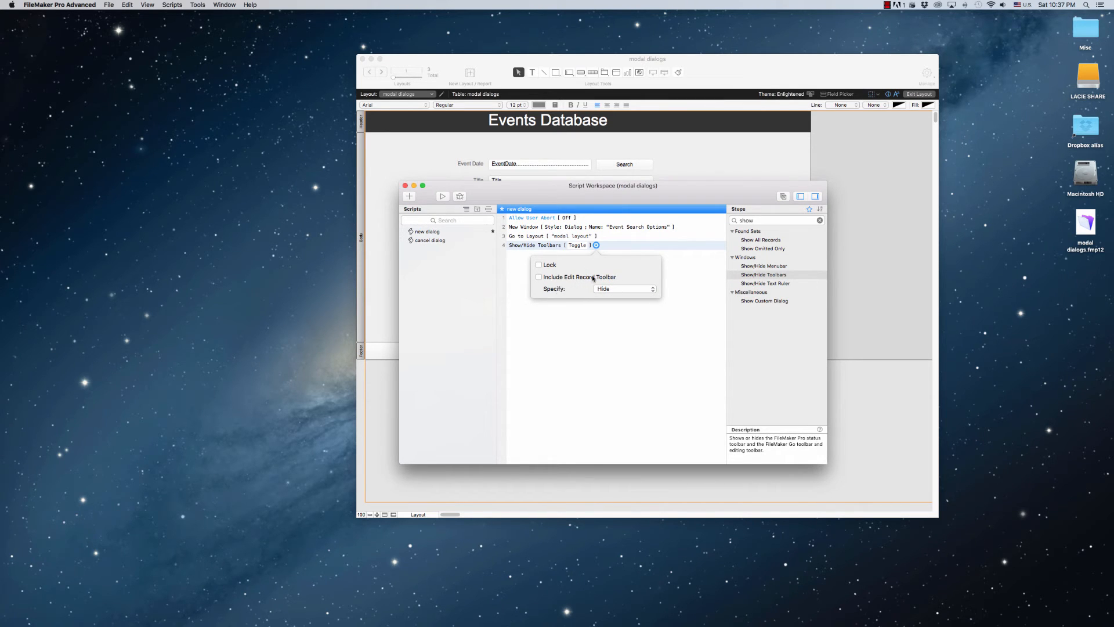
pyautogui.click(539, 265)
pyautogui.click(600, 337)
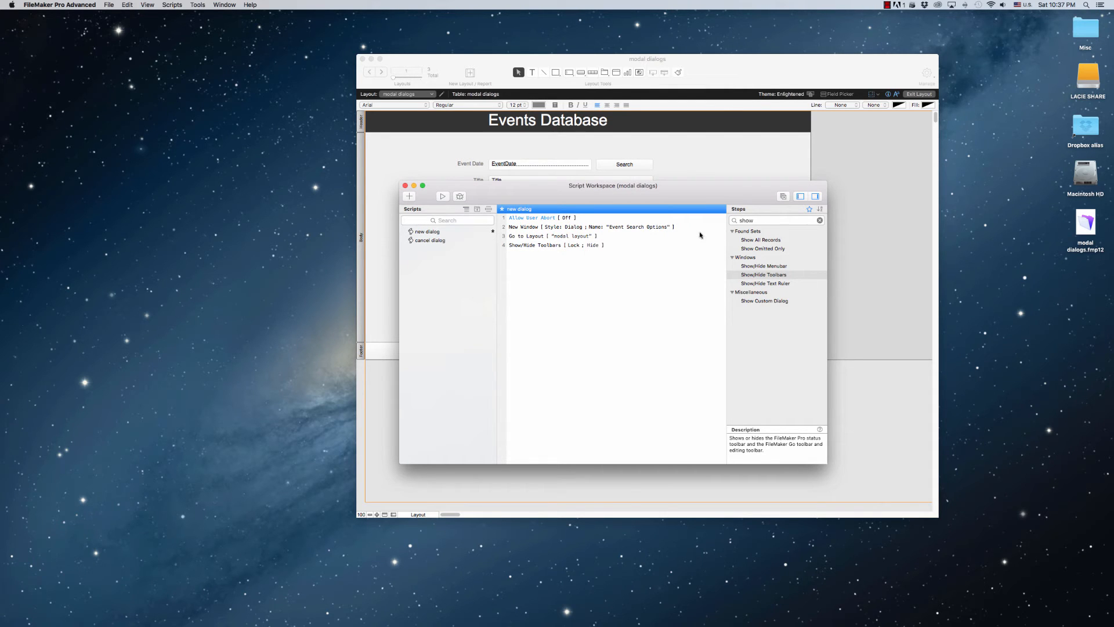
# Step: Add an Adjust Window step after Show/Hide Toolbars and set it to Resize to Fit
pyautogui.doubleClick(759, 222)
pyautogui.write('adju')
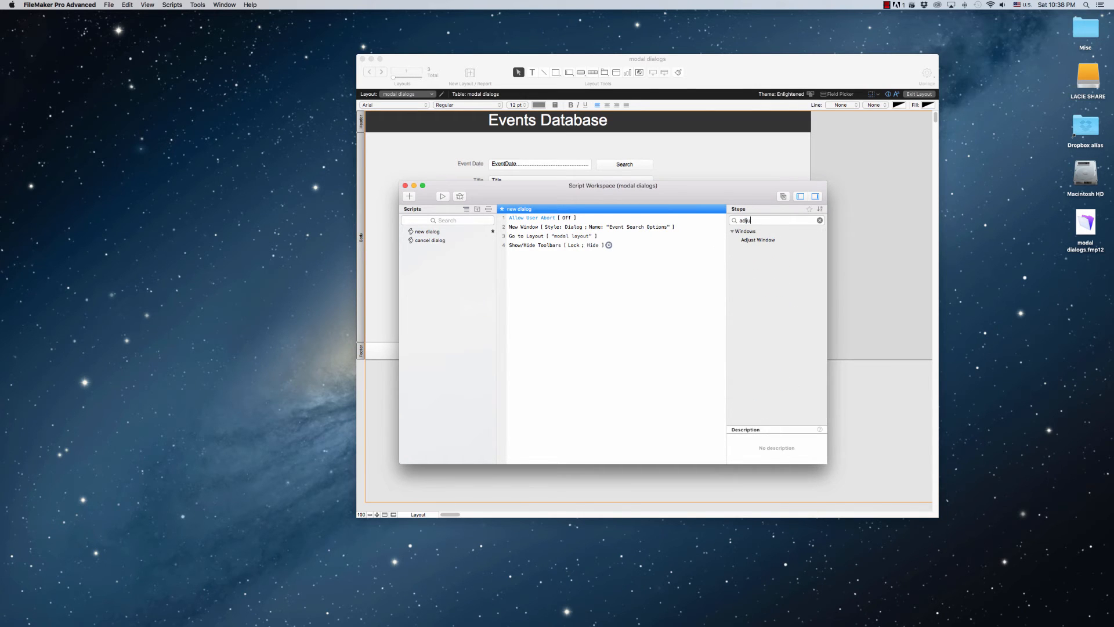
pyautogui.write('st')
pyautogui.doubleClick(759, 240)
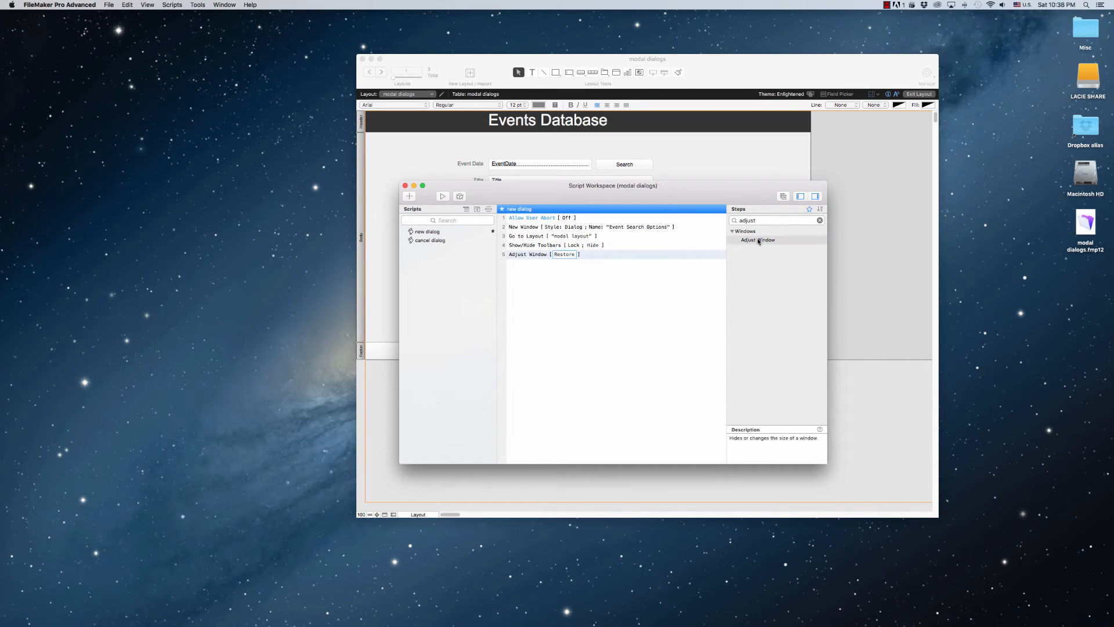
pyautogui.click(562, 254)
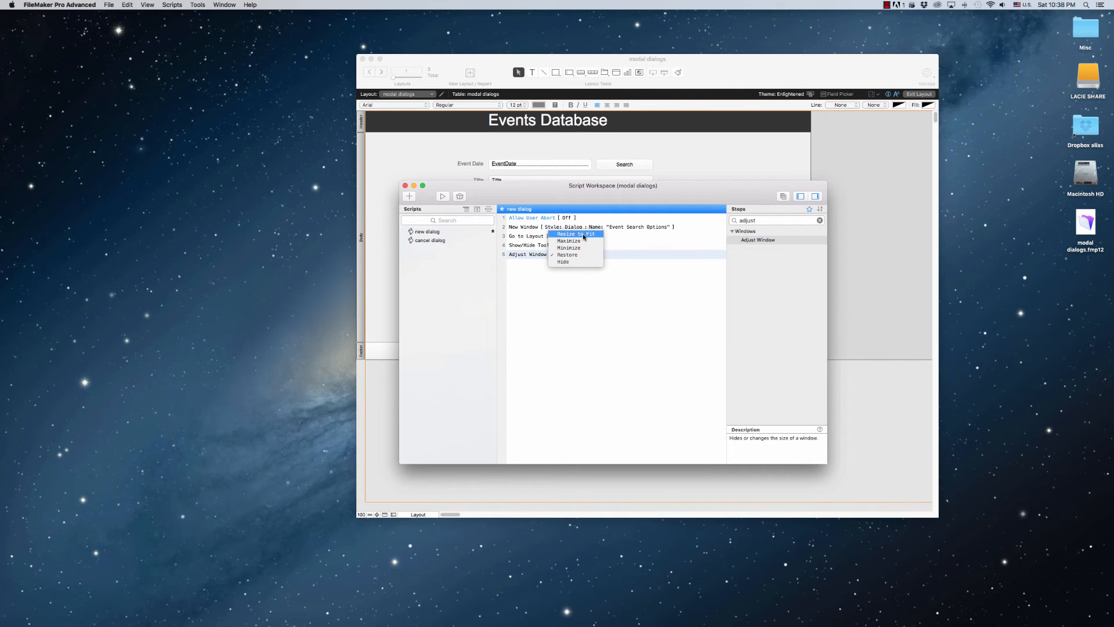
pyautogui.click(582, 234)
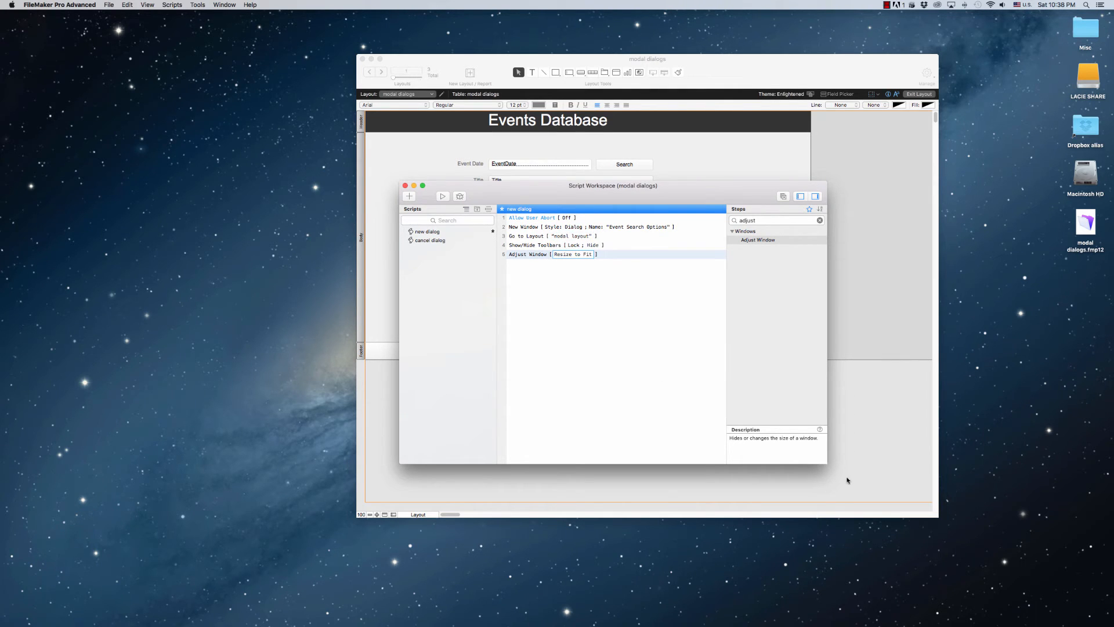
# Step: Move the Inspector clear and shrink the modal dialogs window around the Events Database layout, keeping the Script Workspace in front
pyautogui.moveTo(825, 462); pyautogui.dragTo(709, 416)
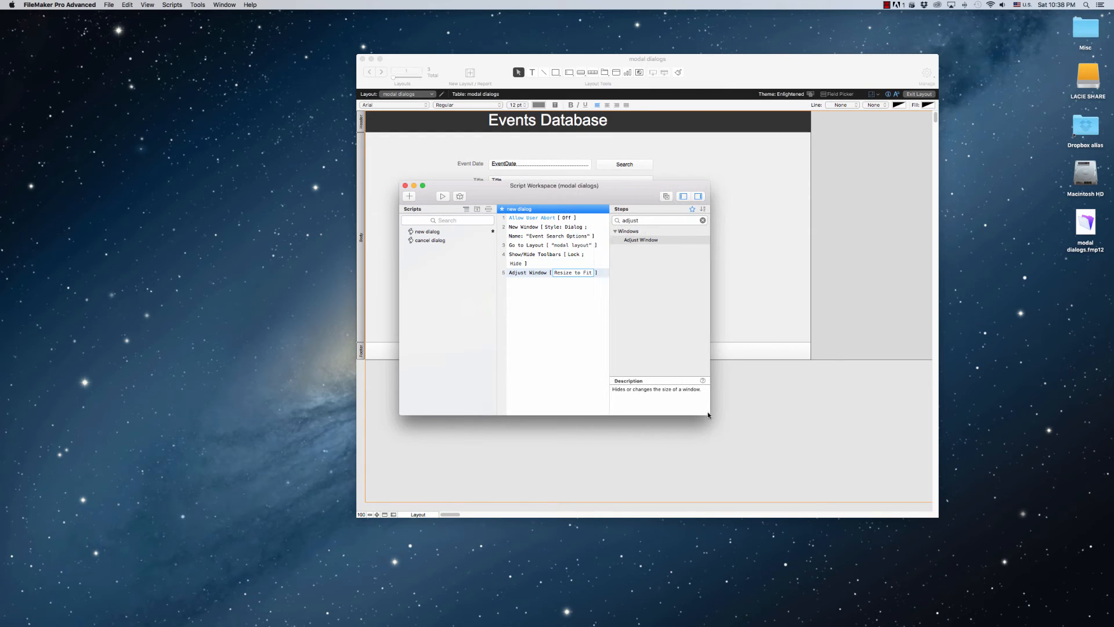
pyautogui.moveTo(595, 194); pyautogui.dragTo(311, 221)
pyautogui.moveTo(740, 73); pyautogui.dragTo(795, 82)
pyautogui.moveTo(828, 139); pyautogui.dragTo(1065, 146)
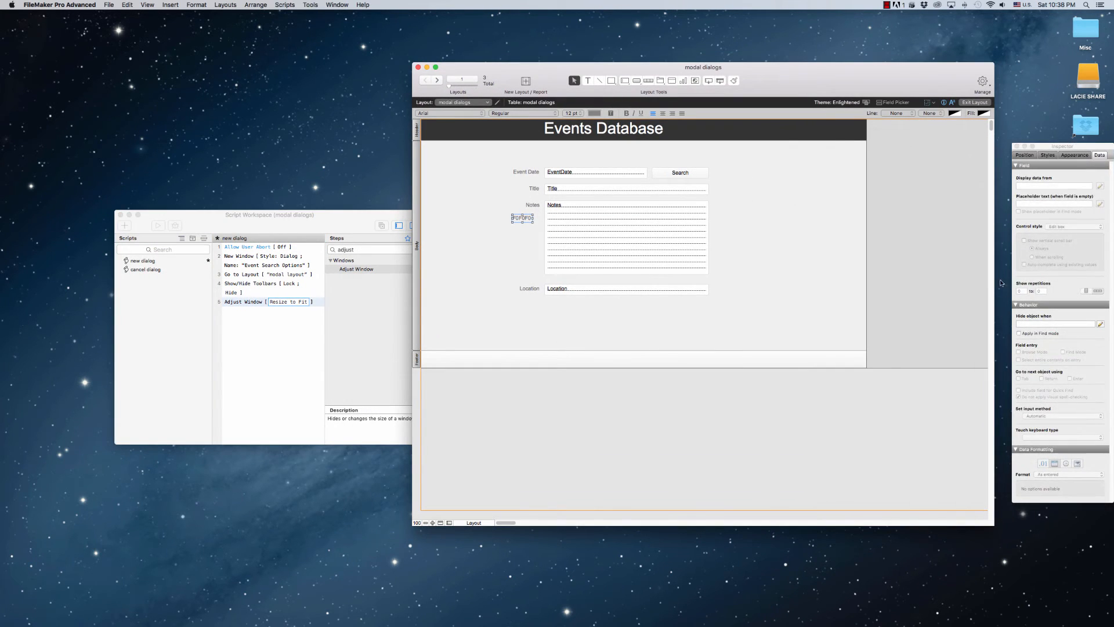
pyautogui.moveTo(992, 534); pyautogui.dragTo(873, 372)
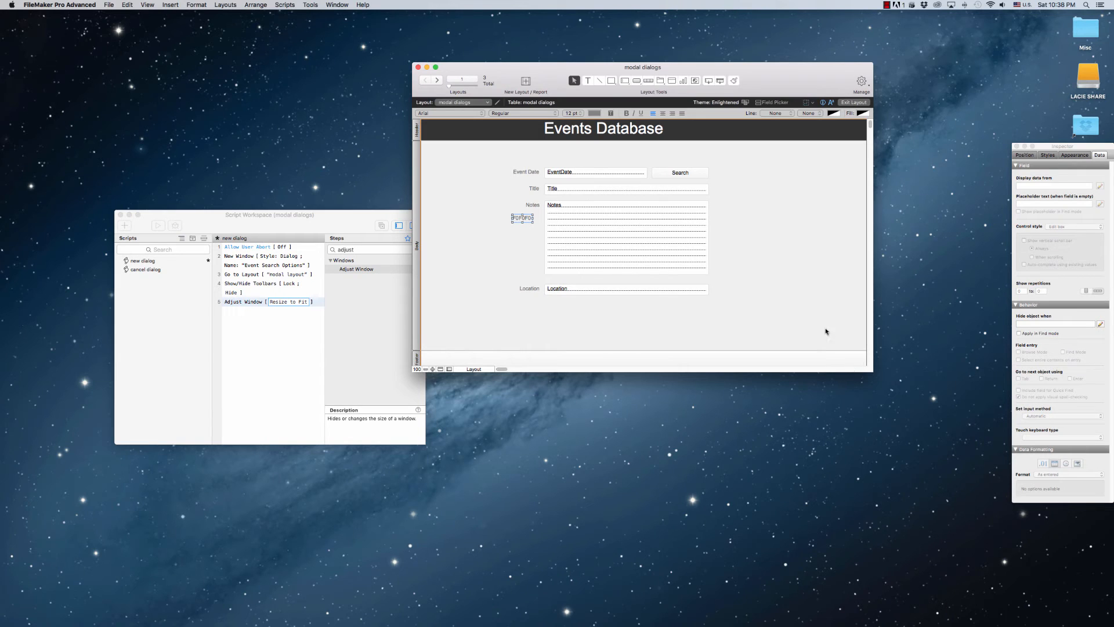
pyautogui.moveTo(871, 372); pyautogui.dragTo(946, 444)
pyautogui.moveTo(249, 235); pyautogui.dragTo(566, 222)
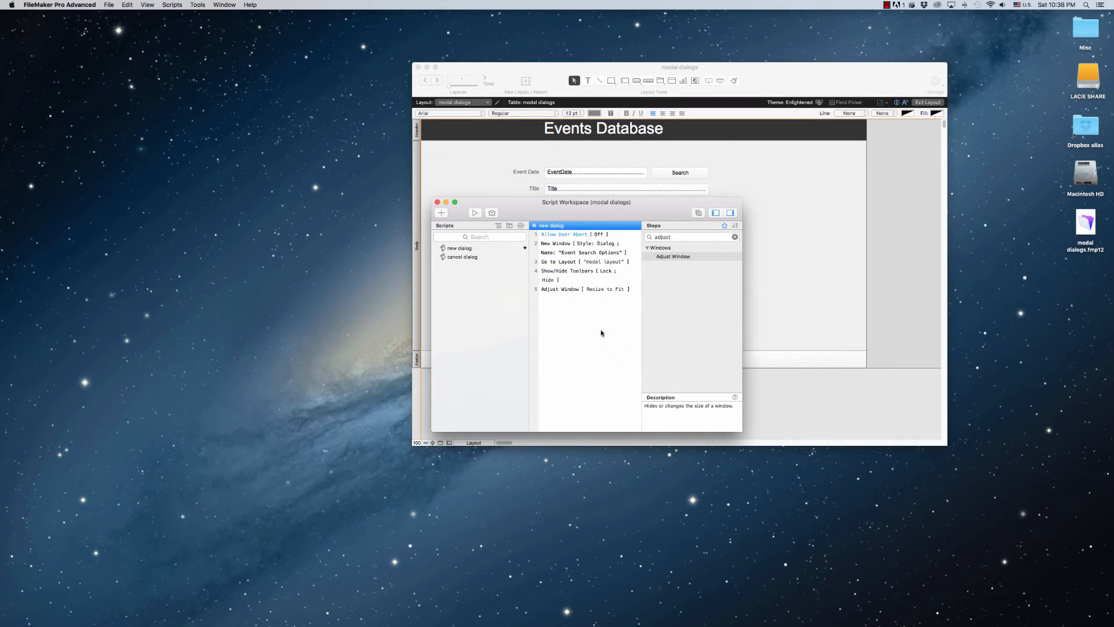
# Step: Add a Move/Resize Window step after Adjust Window and widen the Script Workspace
pyautogui.click(650, 235)
pyautogui.write('move')
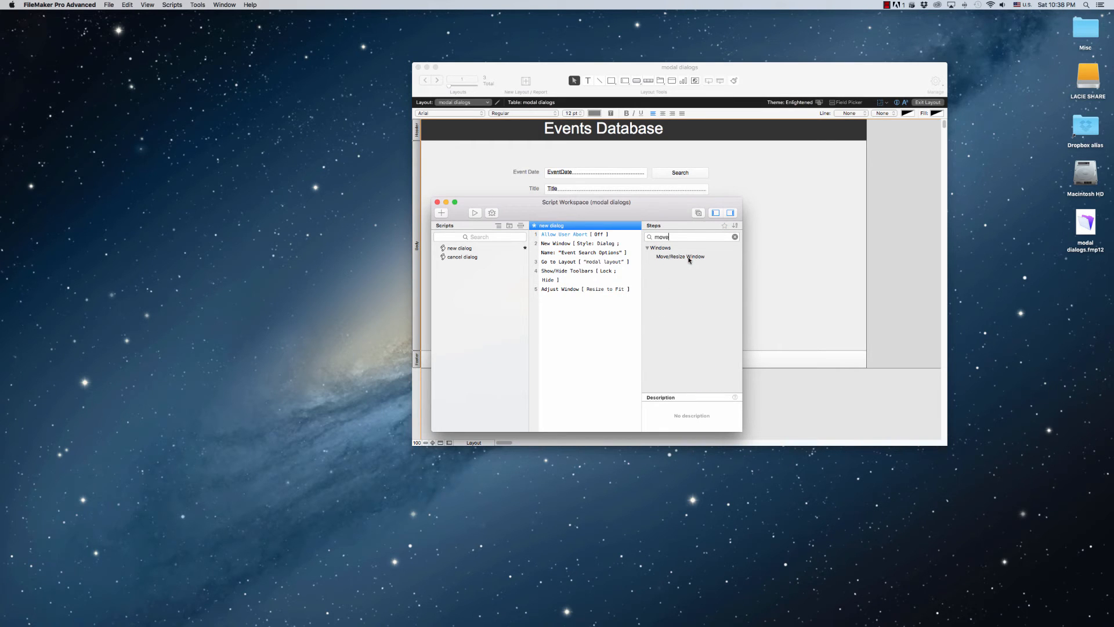
pyautogui.doubleClick(688, 257)
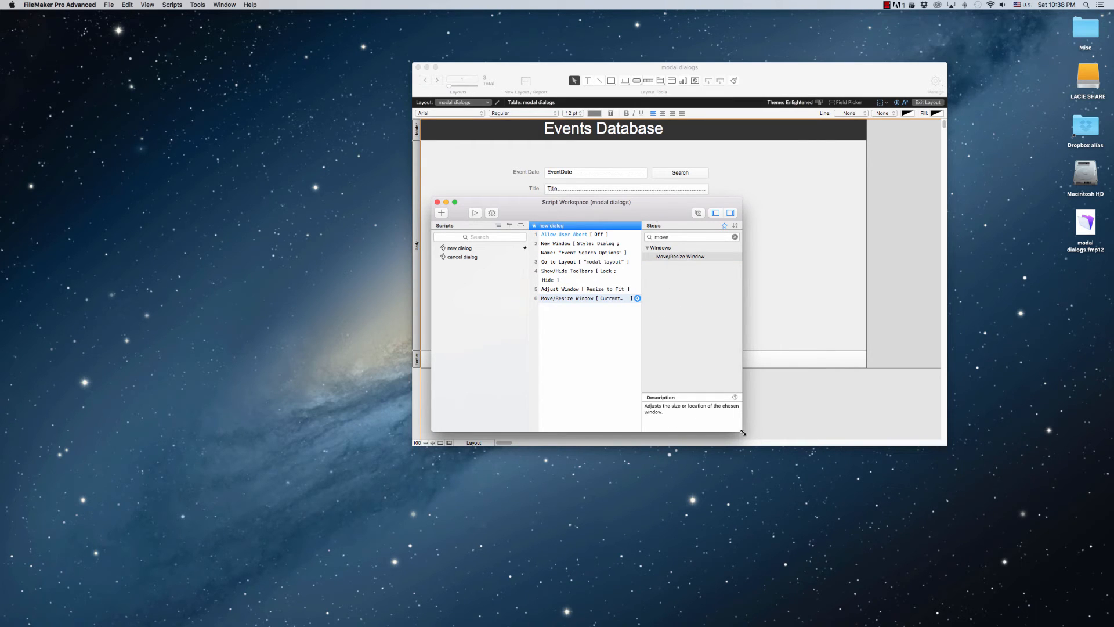
pyautogui.moveTo(743, 432); pyautogui.dragTo(851, 452)
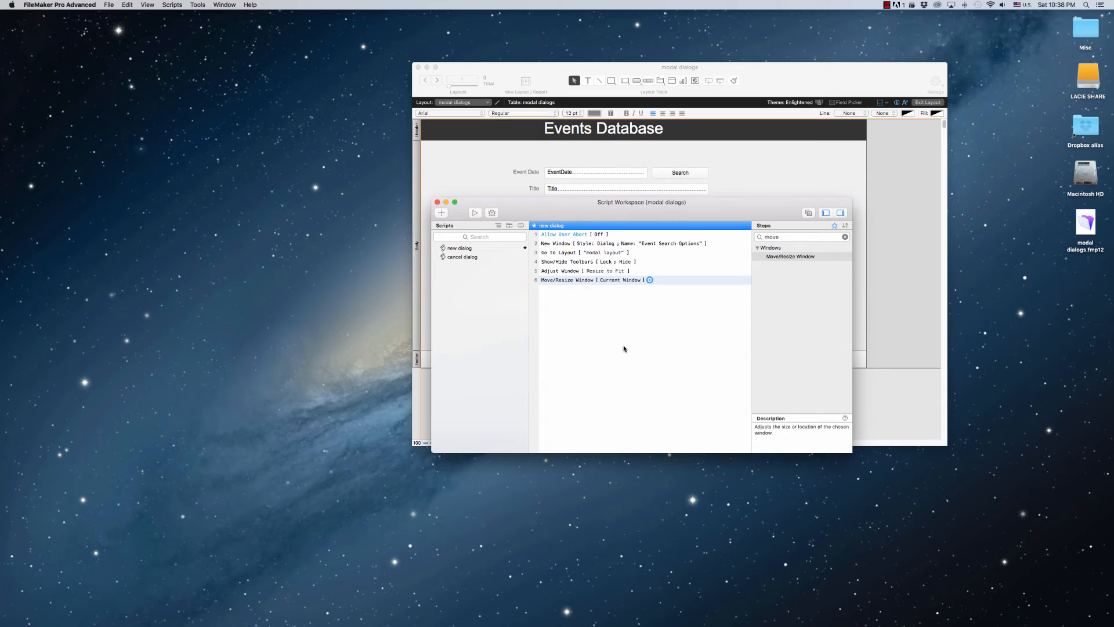
# Step: Set the Move/Resize Window step's distance from top to 20 points for the current window
pyautogui.click(650, 280)
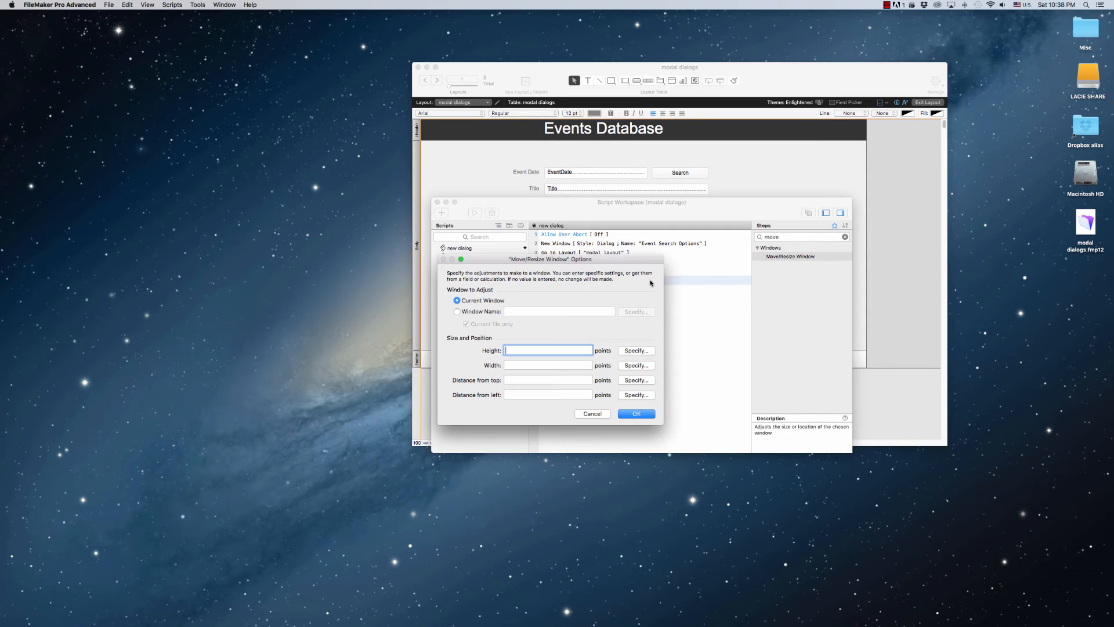
pyautogui.moveTo(593, 260); pyautogui.dragTo(649, 237)
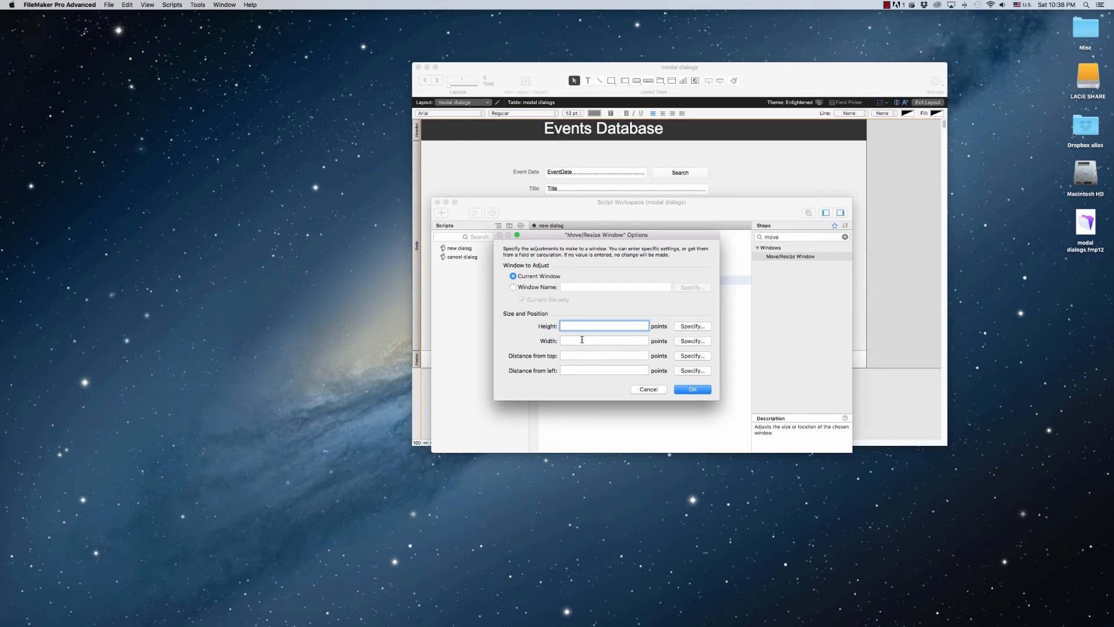
pyautogui.click(577, 357)
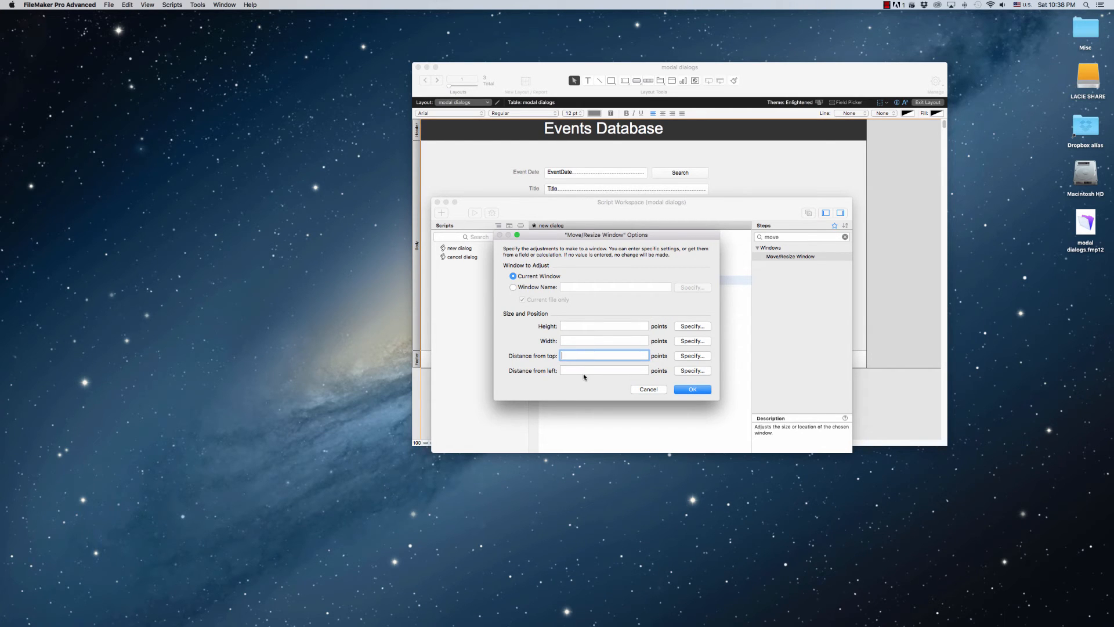
pyautogui.moveTo(606, 230); pyautogui.dragTo(610, 31)
pyautogui.write('20')
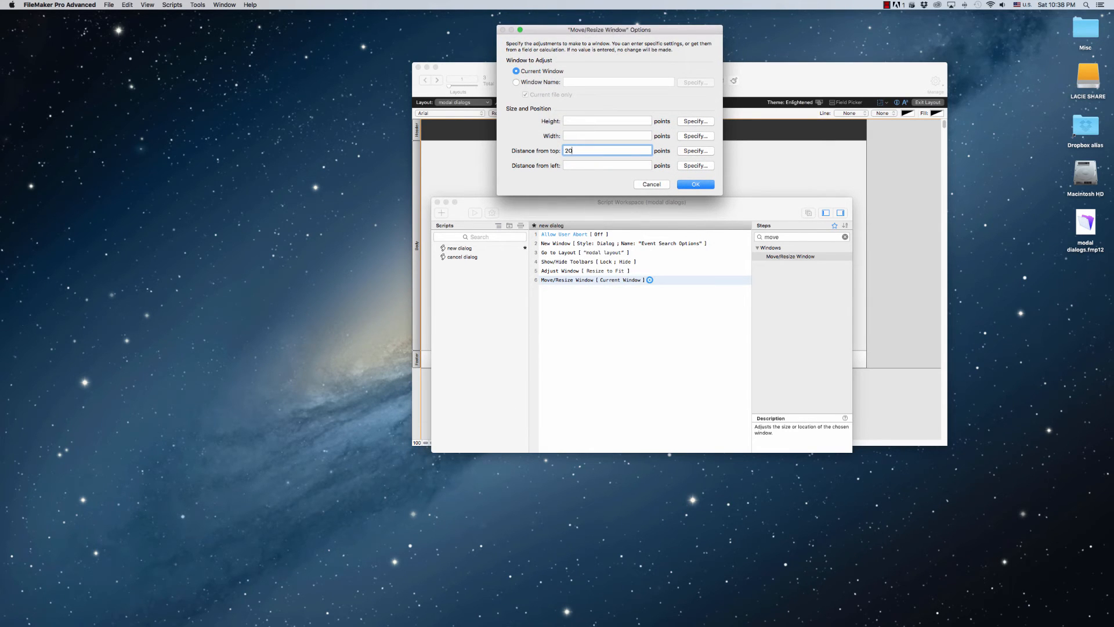
pyautogui.moveTo(619, 27); pyautogui.dragTo(646, 132)
# Step: Begin a calculation for the window's distance from left with Get(ScreenWidth)/2
pyautogui.click(697, 246)
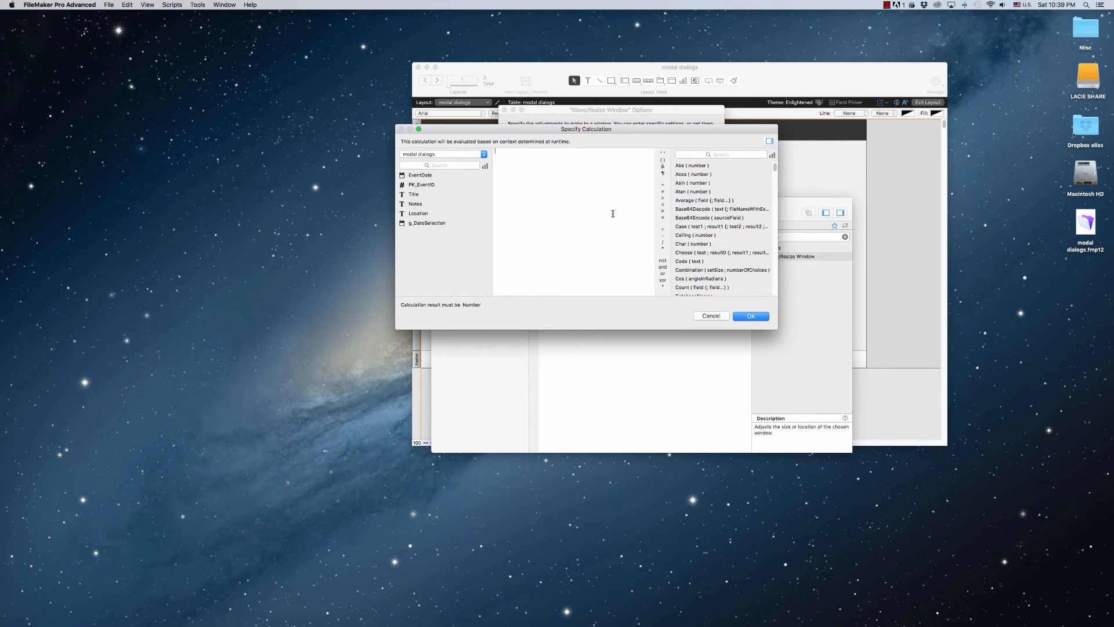
pyautogui.scroll(-5, 724, 246)
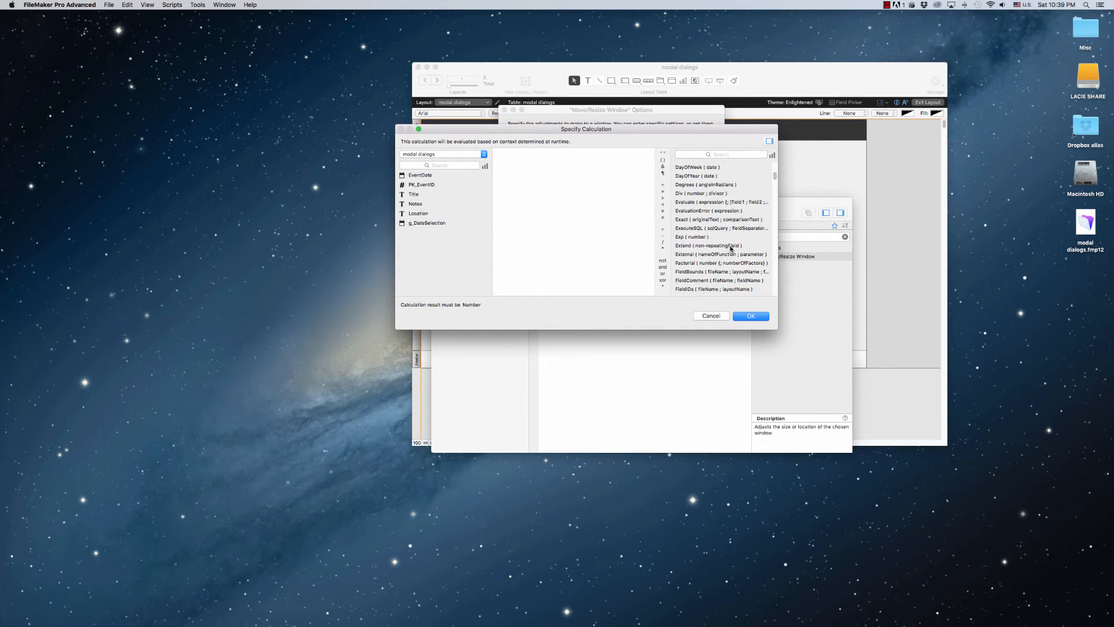
pyautogui.write('Get')
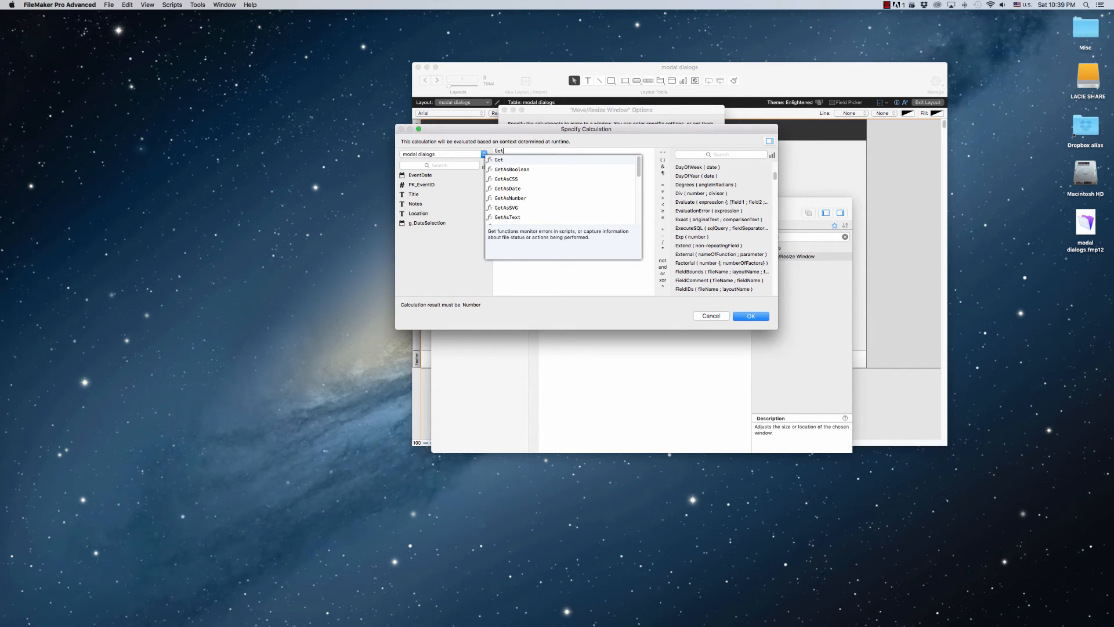
pyautogui.write('(Scree')
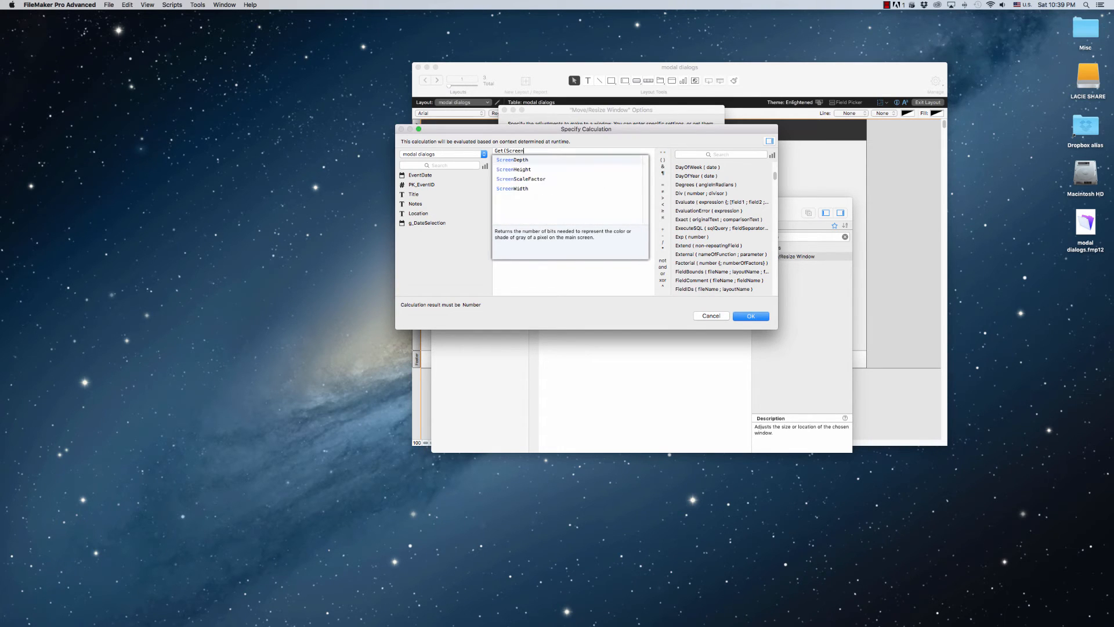
pyautogui.write('n')
pyautogui.press('Down')
pyautogui.press('Down')
pyautogui.press('Down')
pyautogui.press('Return')
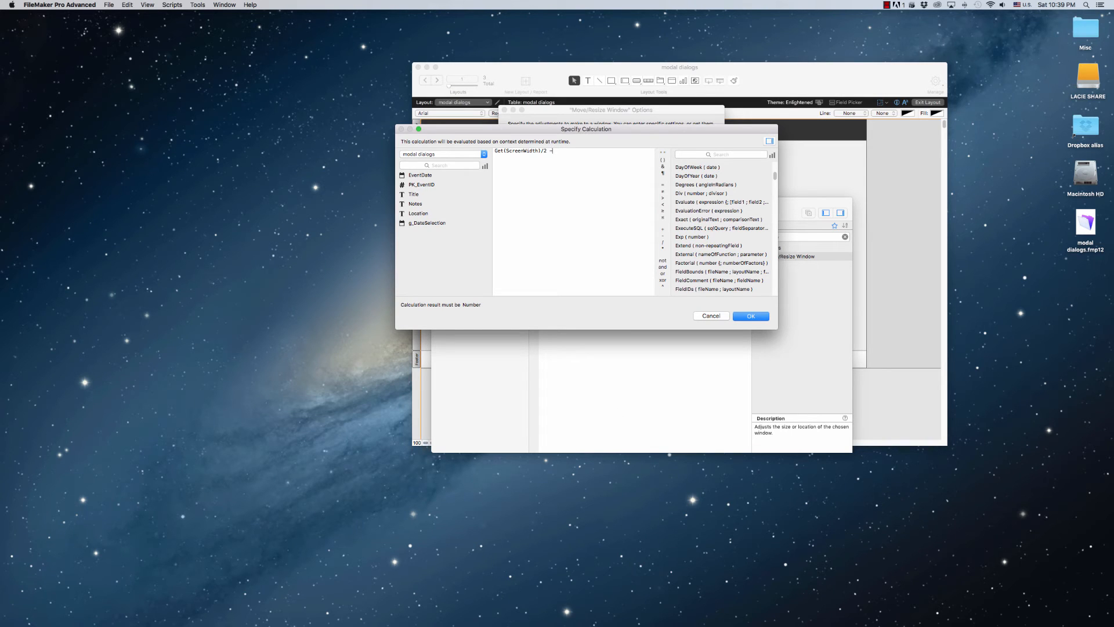
# Step: Complete the distance from left calculation by subtracting Get(WindowWidth)/2, and accept the Move/Resize Window options
pyautogui.write('Get(s')
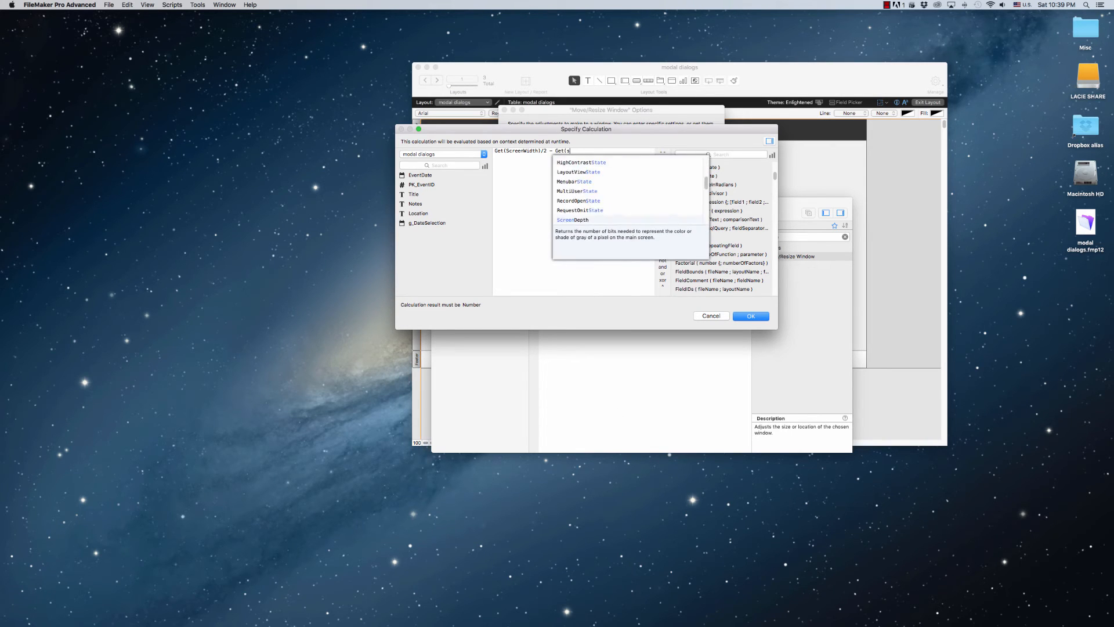
pyautogui.write('cr')
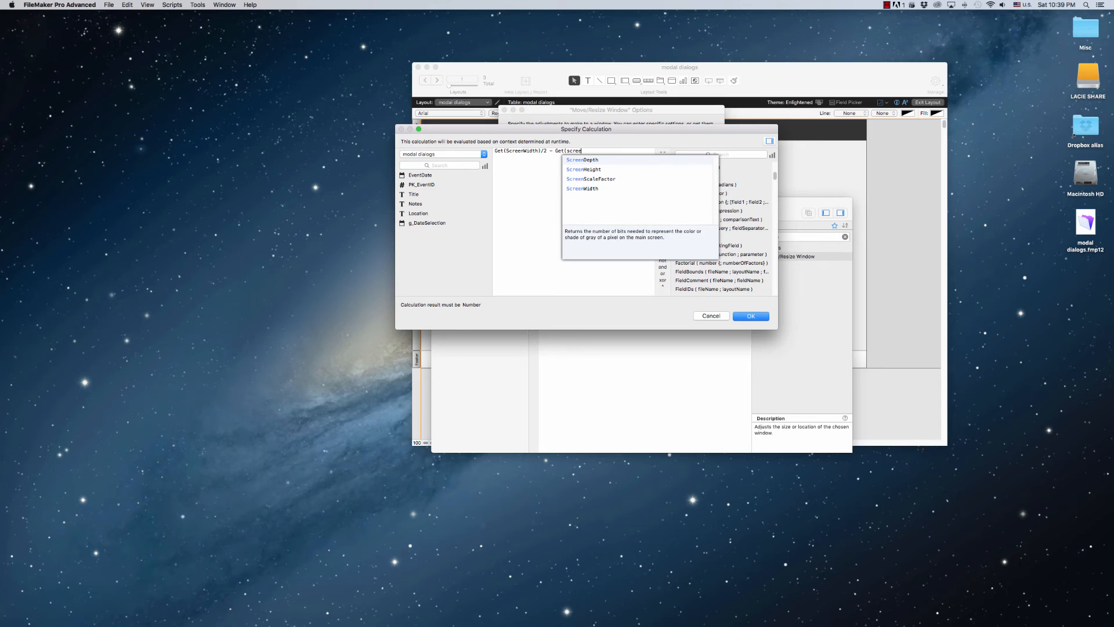
pyautogui.press('BackSpace')
pyautogui.write('Win')
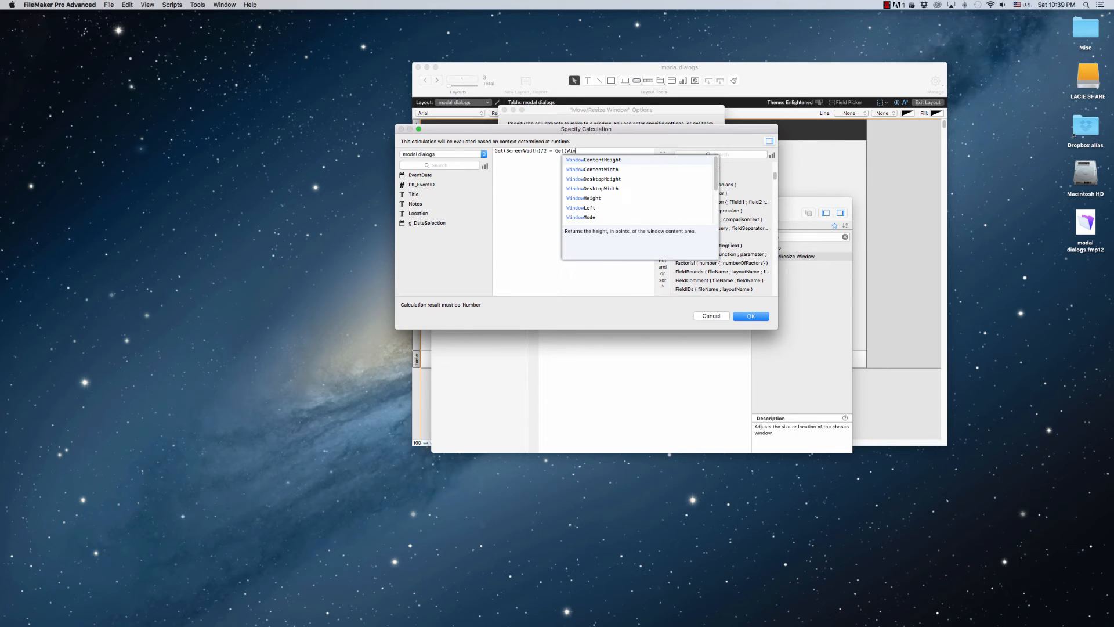
pyautogui.press('Down')
pyautogui.press('Down')
pyautogui.press('Down')
pyautogui.press('Down')
pyautogui.press('Down')
pyautogui.press('Down')
pyautogui.press('Down')
pyautogui.press('Down')
pyautogui.press('Down')
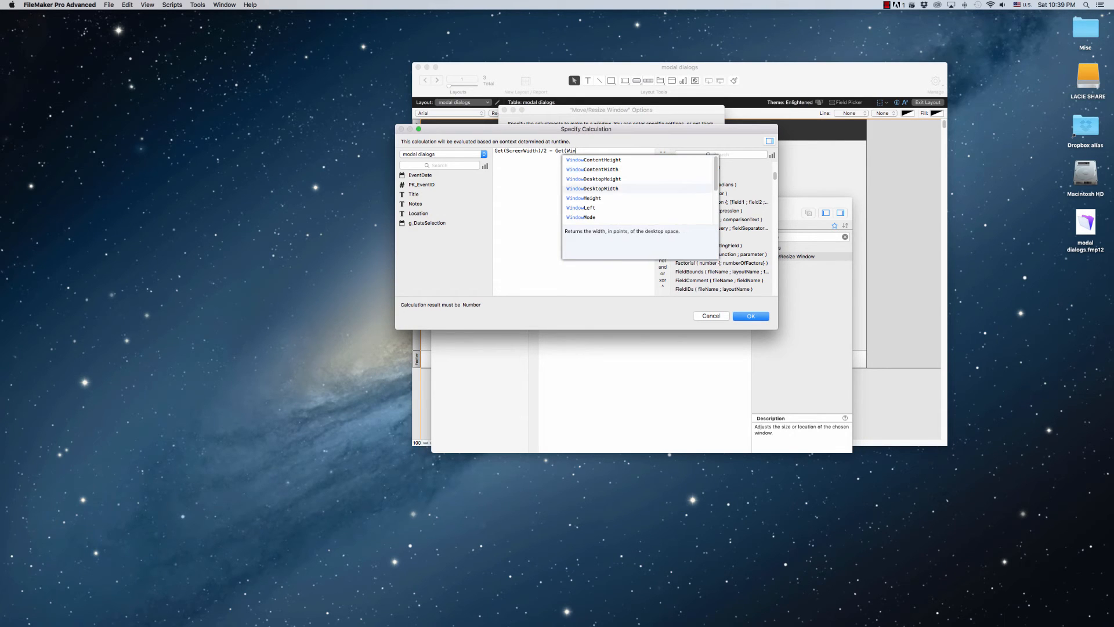
pyautogui.press('Down')
pyautogui.press('Down')
pyautogui.press('Down')
pyautogui.press('Down')
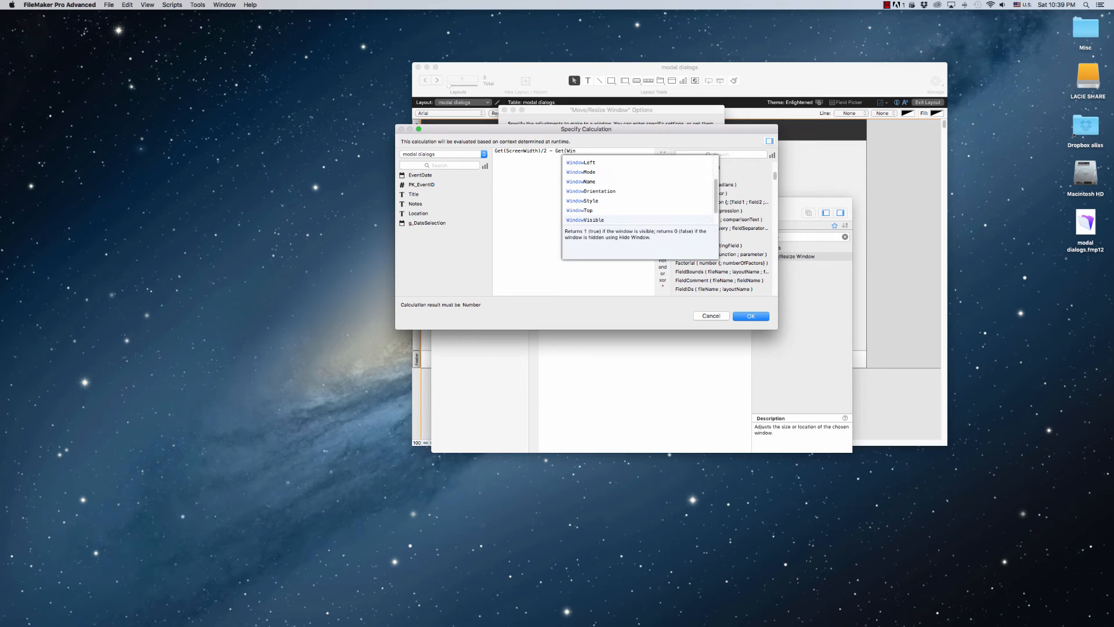
pyautogui.press('Return')
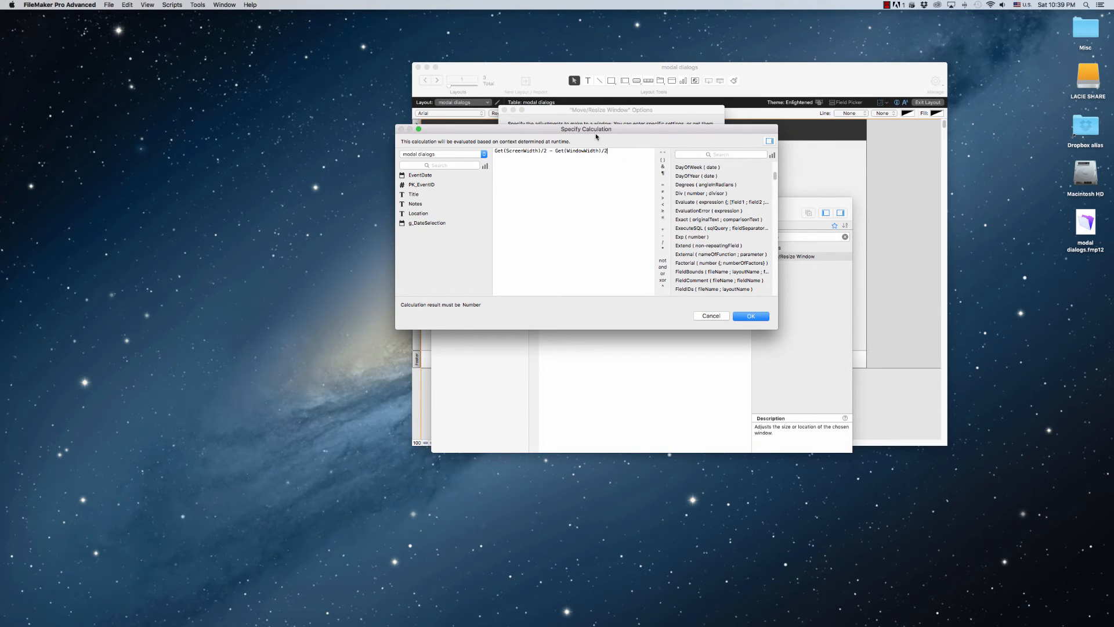
pyautogui.moveTo(594, 131); pyautogui.dragTo(618, 114)
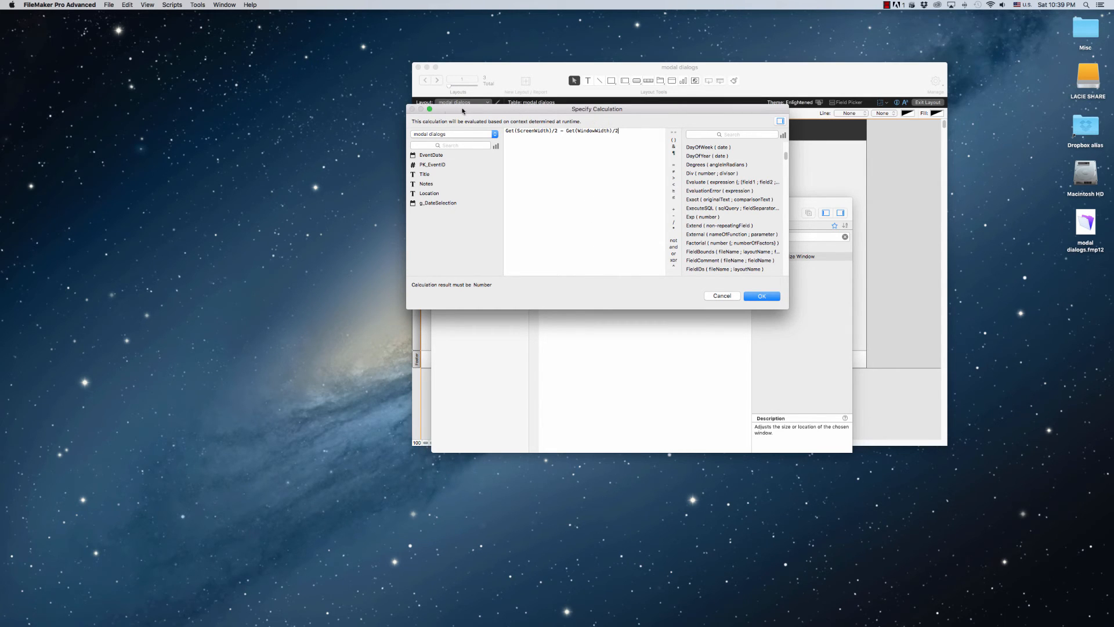
pyautogui.moveTo(619, 109); pyautogui.dragTo(623, 179)
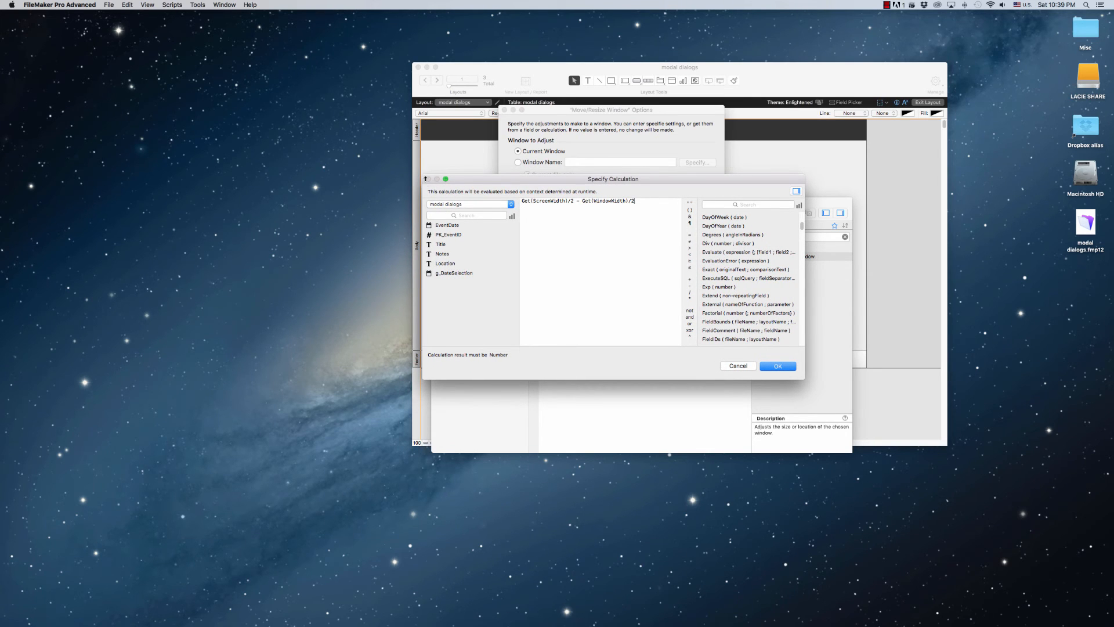
pyautogui.moveTo(535, 179); pyautogui.dragTo(697, 176)
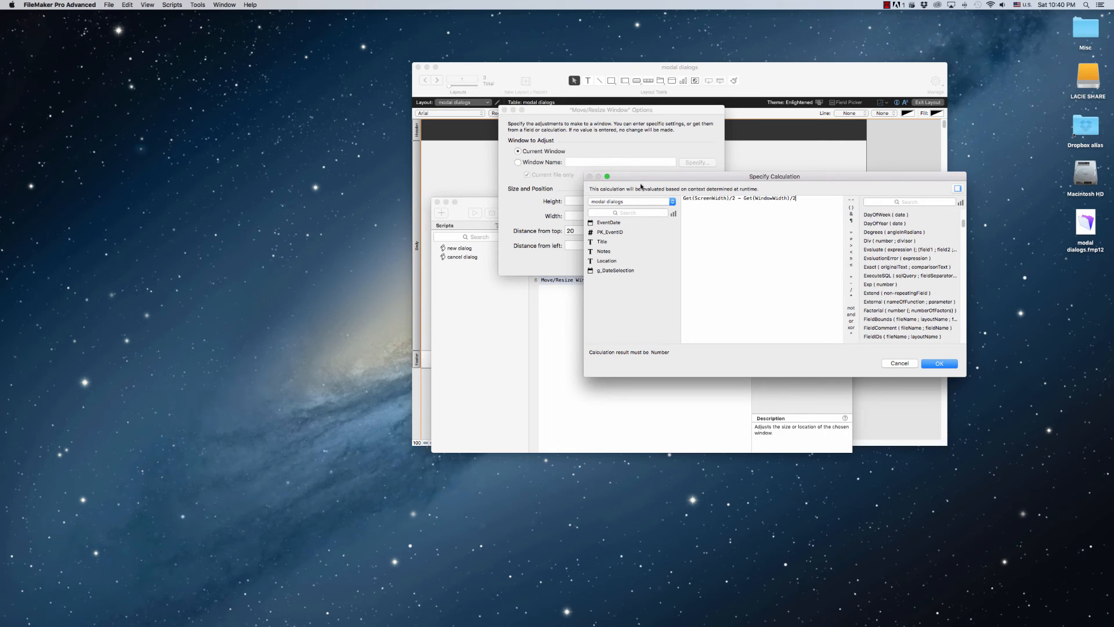
pyautogui.moveTo(765, 180); pyautogui.dragTo(600, 179)
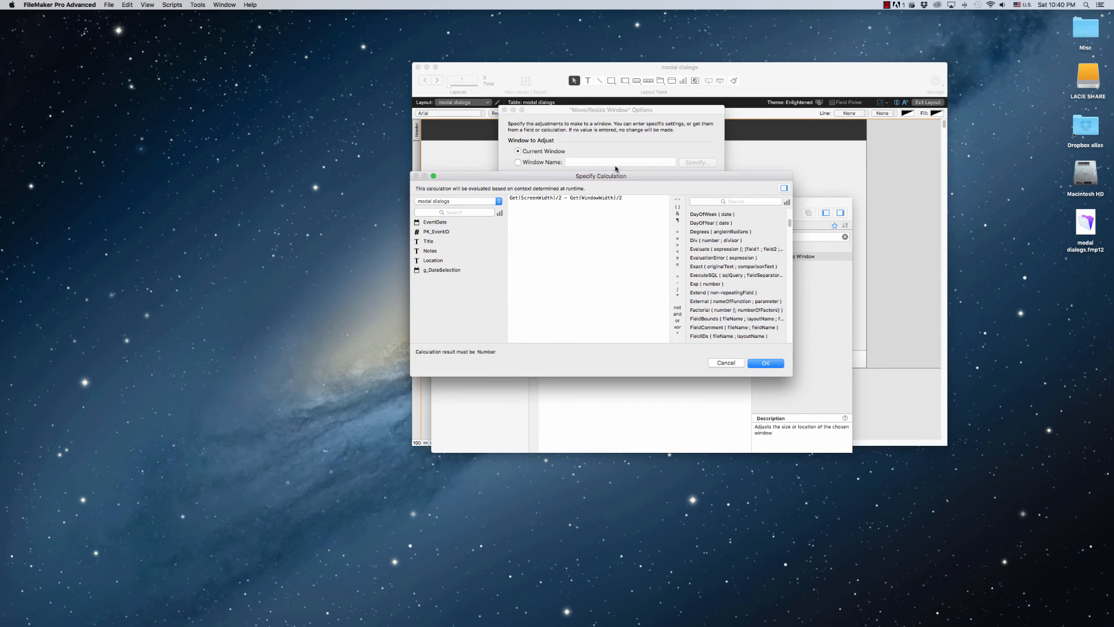
pyautogui.click(764, 363)
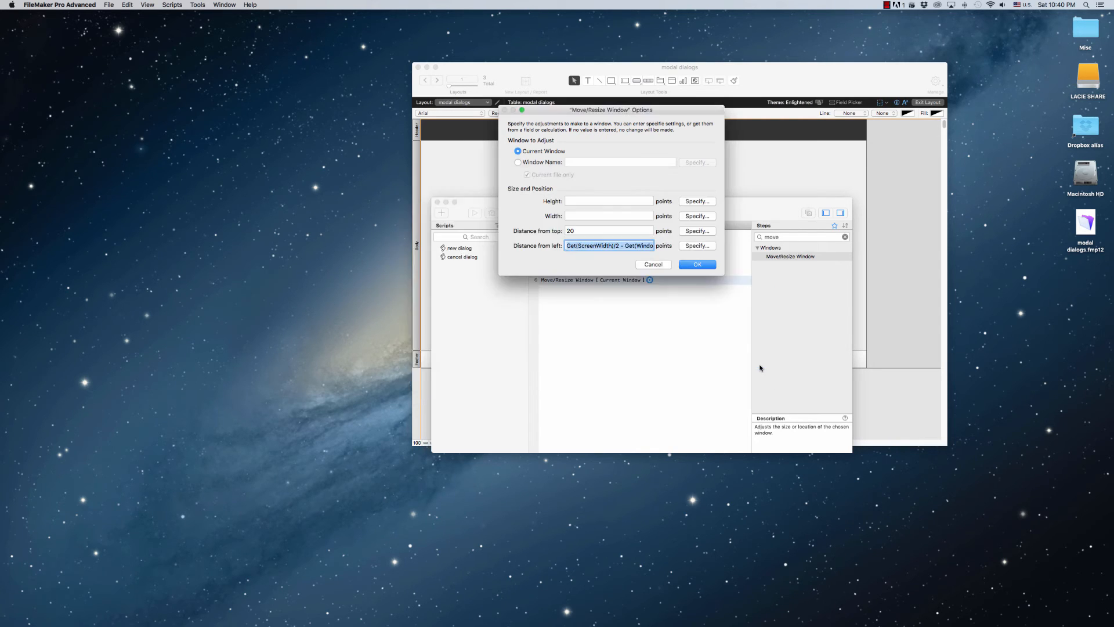
pyautogui.click(694, 265)
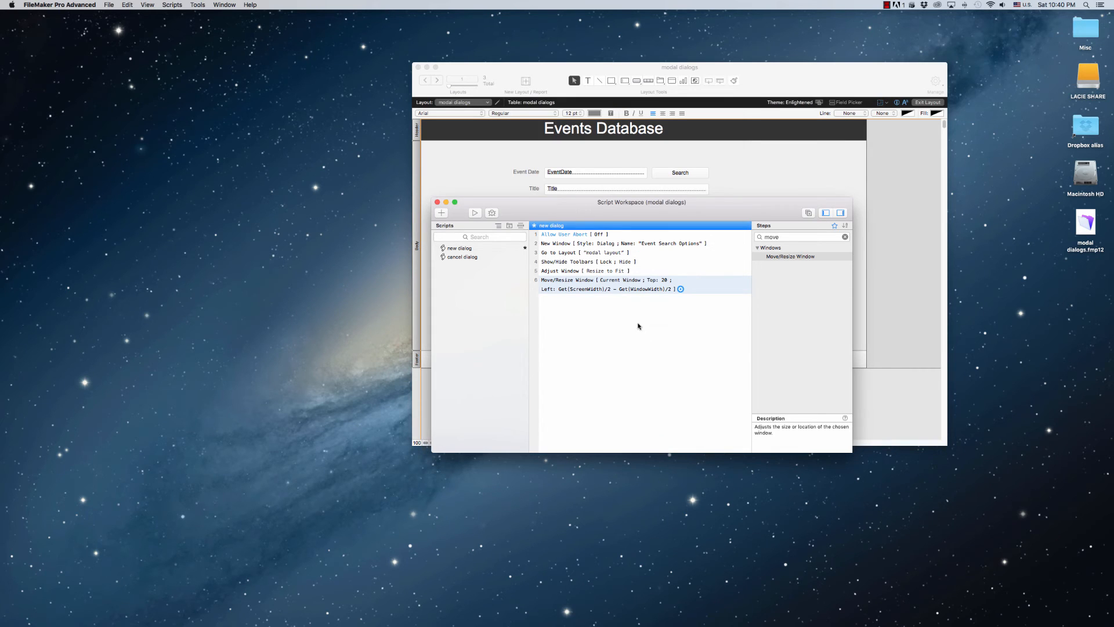
# Step: Add a Pause/Resume Script step set to Indefinitely after the Move/Resize Window step
pyautogui.moveTo(788, 234); pyautogui.dragTo(764, 238)
pyautogui.write('pause')
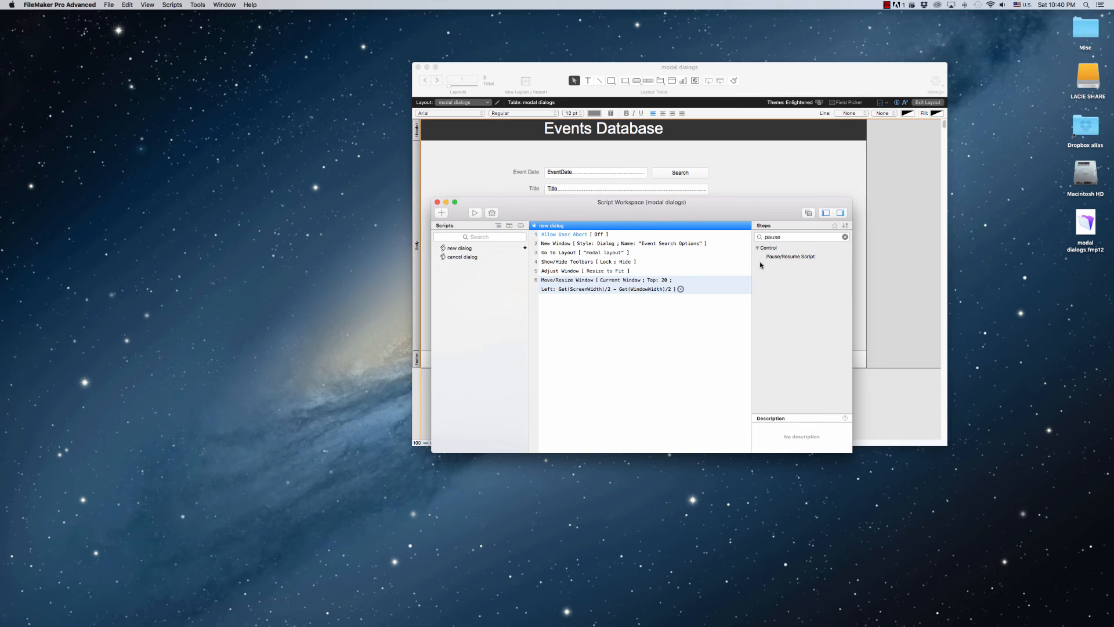
pyautogui.doubleClick(791, 256)
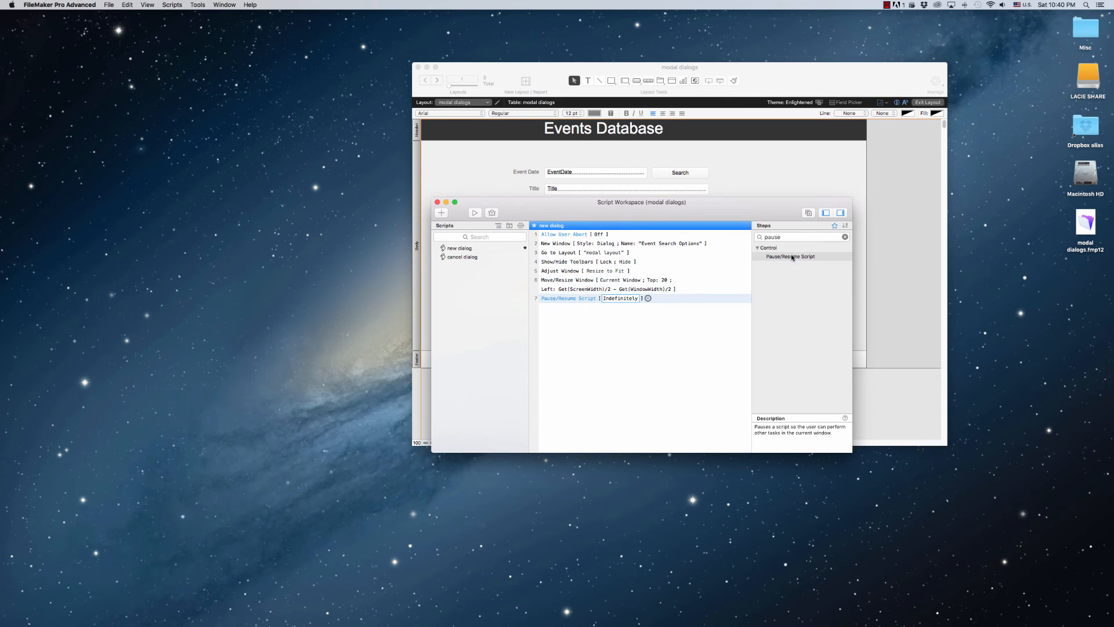
pyautogui.click(636, 329)
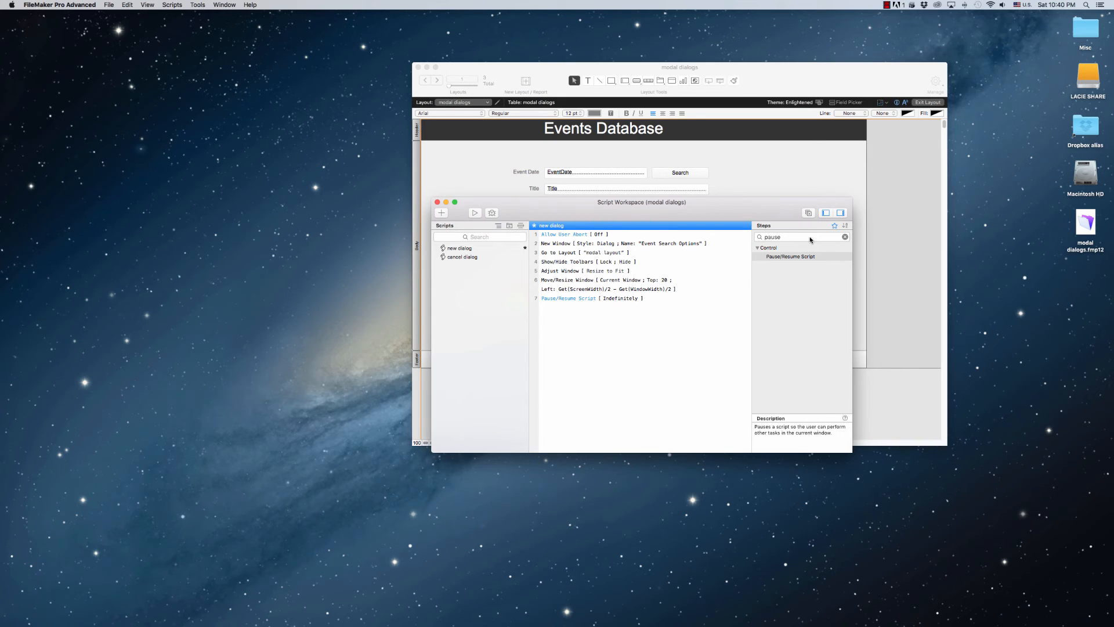
# Step: Add a Close Window step for the current window after the indefinite pause, then save the script changes and close the workspace
pyautogui.click(845, 237)
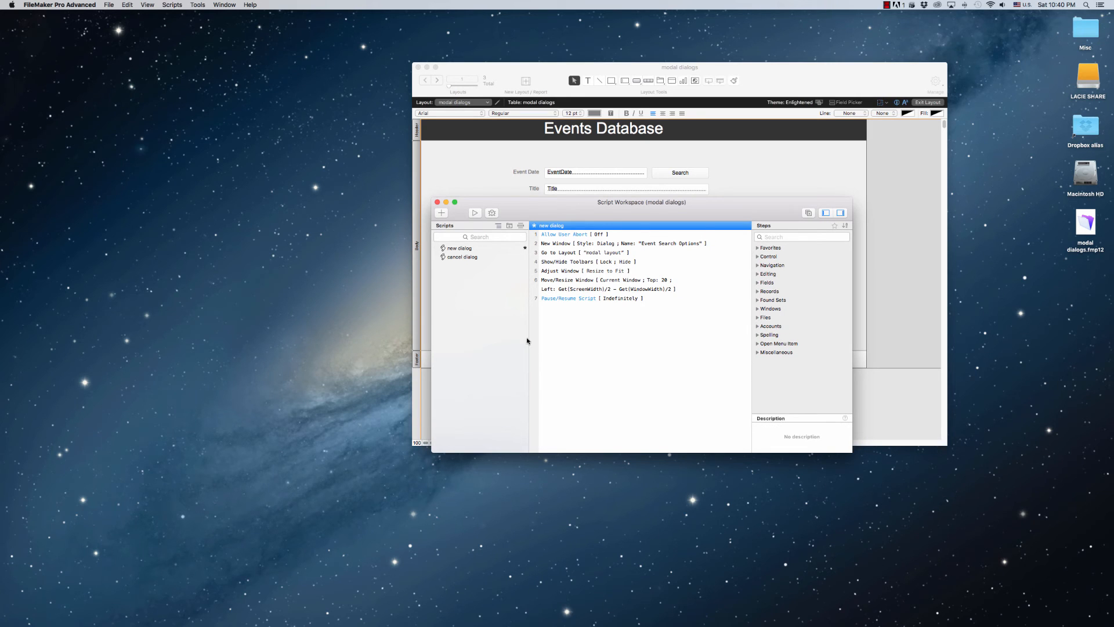
pyautogui.write('close')
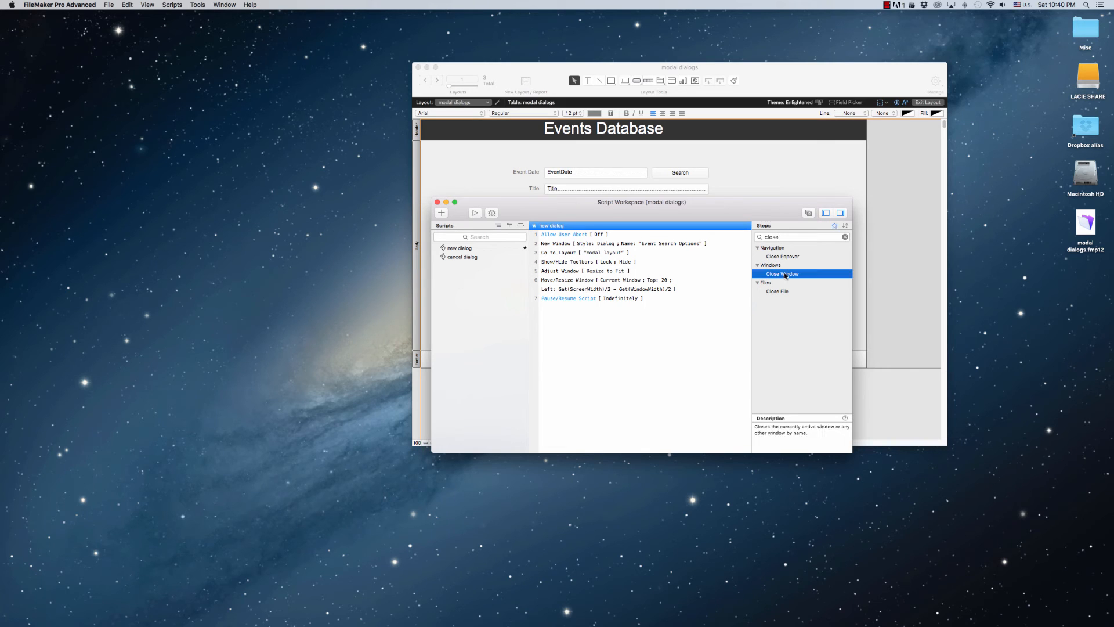
pyautogui.doubleClick(781, 274)
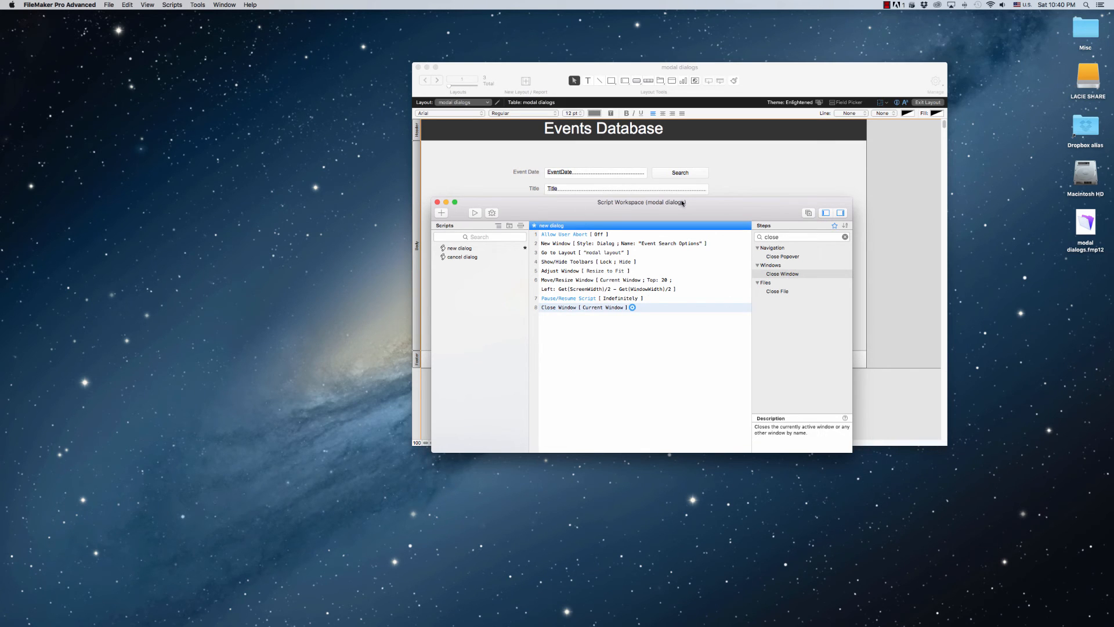
pyautogui.moveTo(683, 203); pyautogui.dragTo(476, 273)
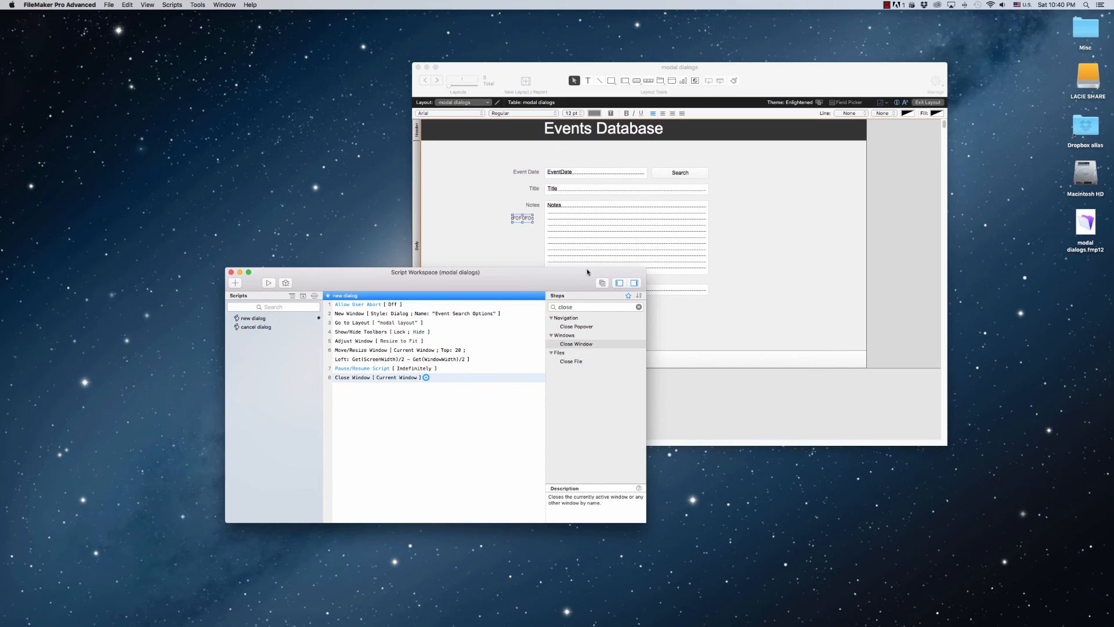
pyautogui.moveTo(478, 285); pyautogui.dragTo(668, 157)
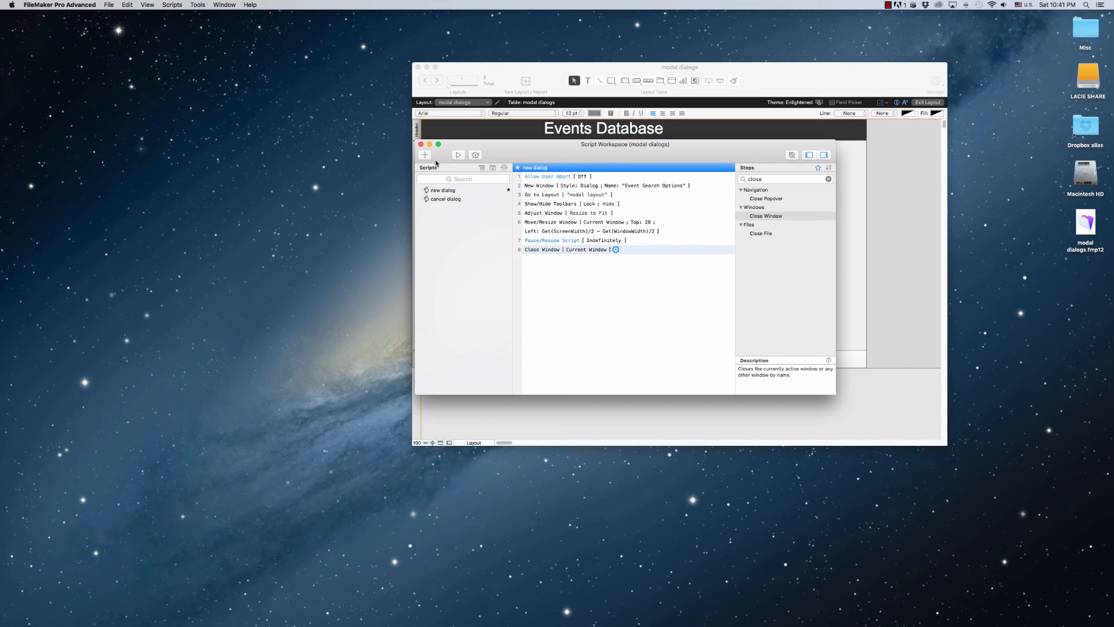
pyautogui.click(421, 145)
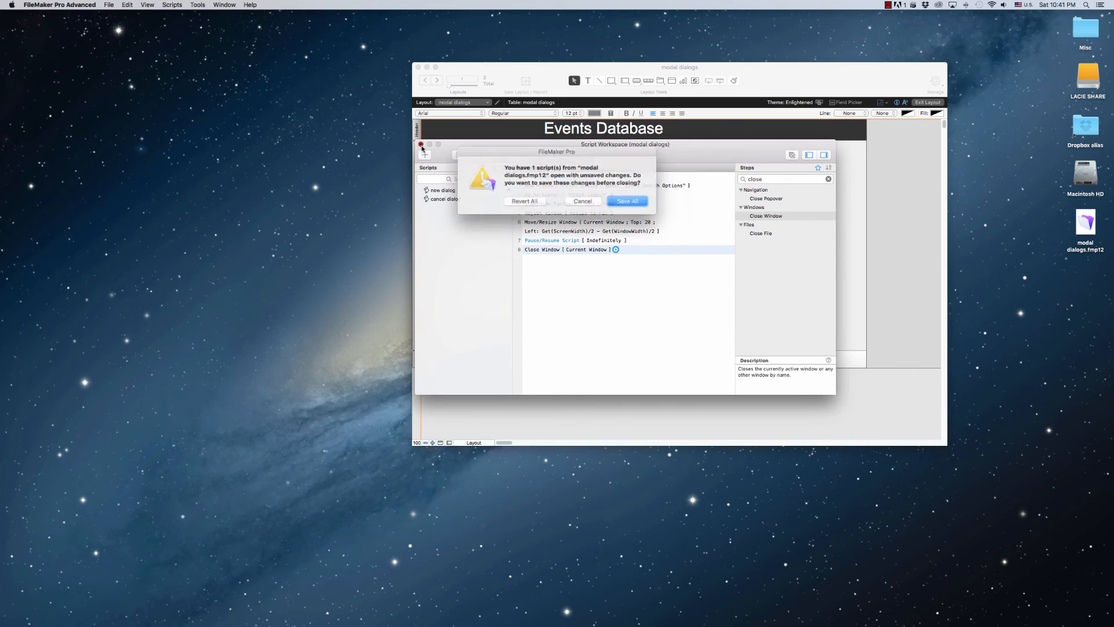
pyautogui.click(639, 201)
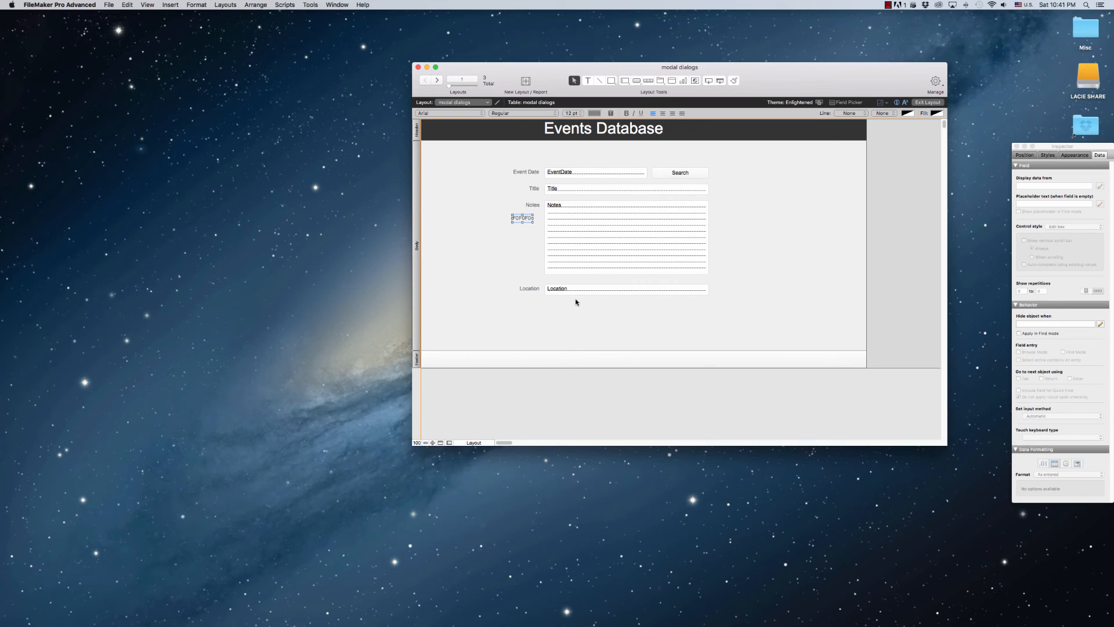
# Step: Delete the small leftover object just below the Notes label on the modal dialogs layout
pyautogui.click(539, 248)
pyautogui.click(526, 219)
pyautogui.press('BackSpace')
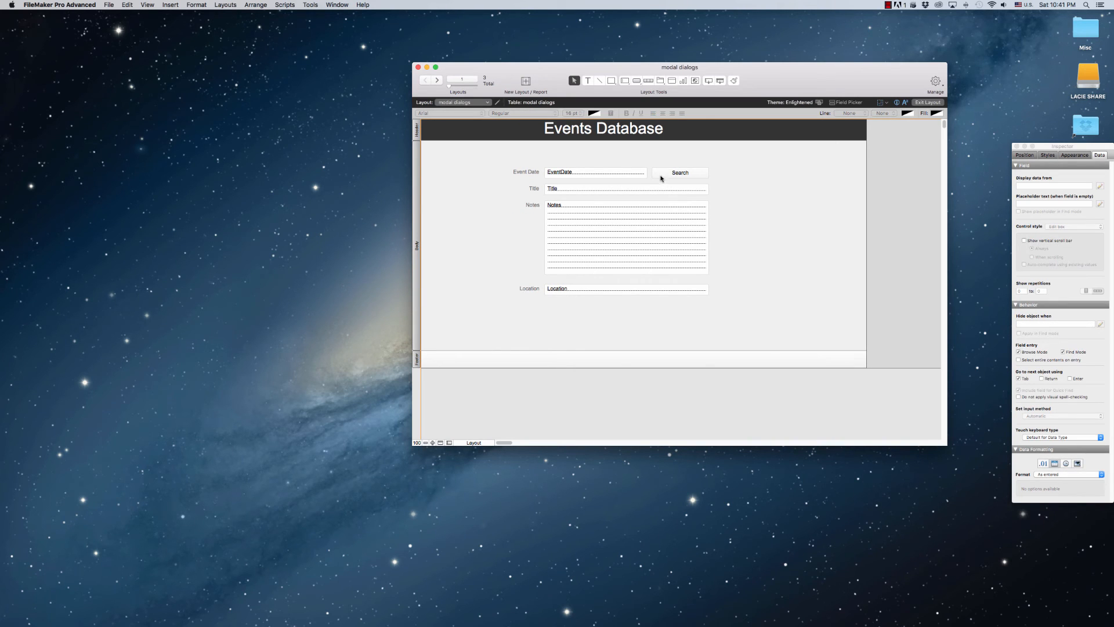
# Step: Review the Search button's setup and its assigned "new dialog" script, closing both without changes
pyautogui.doubleClick(689, 174)
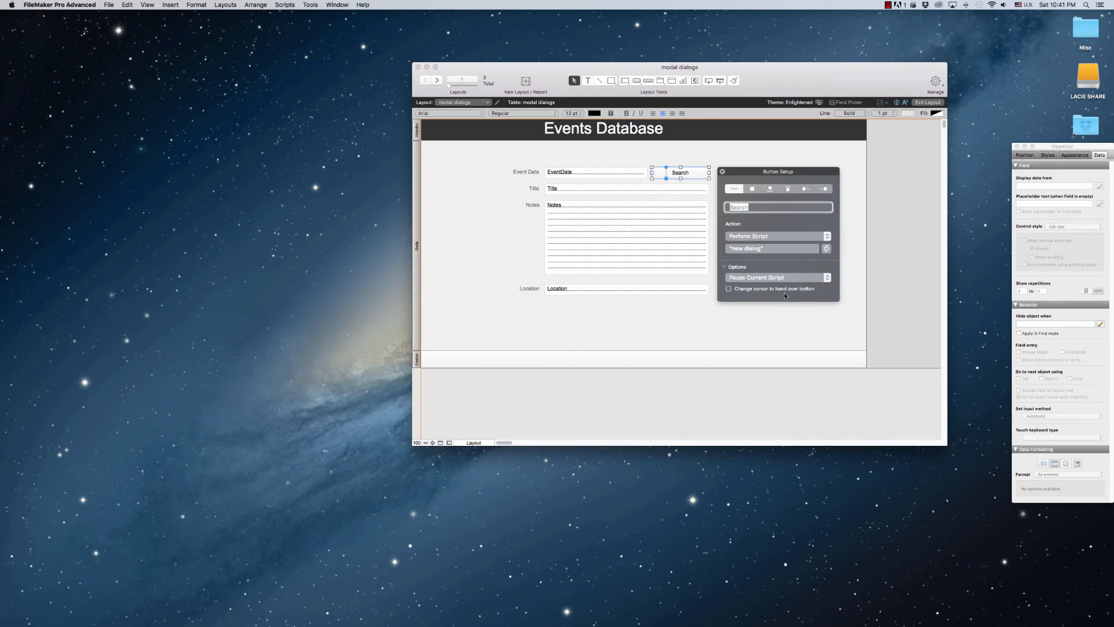
pyautogui.click(761, 247)
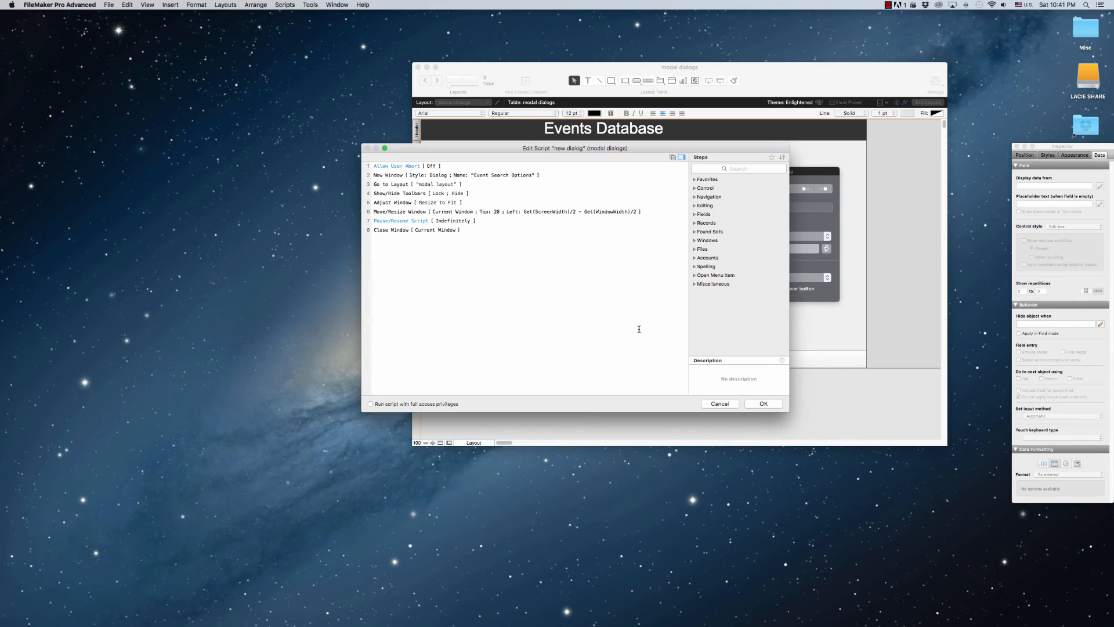
pyautogui.click(730, 402)
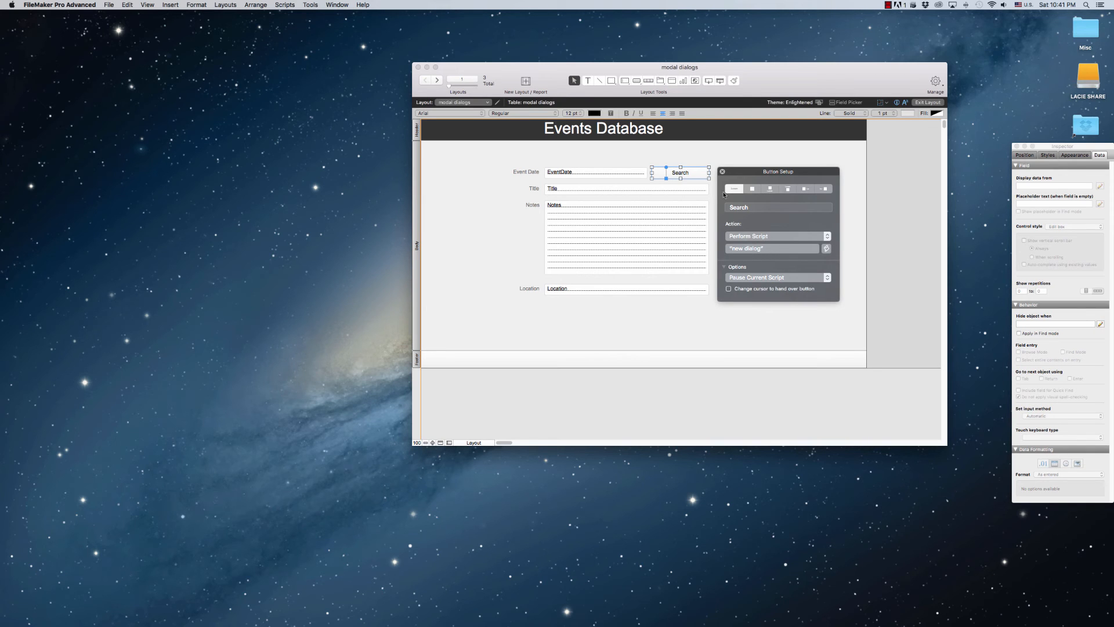
pyautogui.click(721, 172)
pyautogui.click(743, 207)
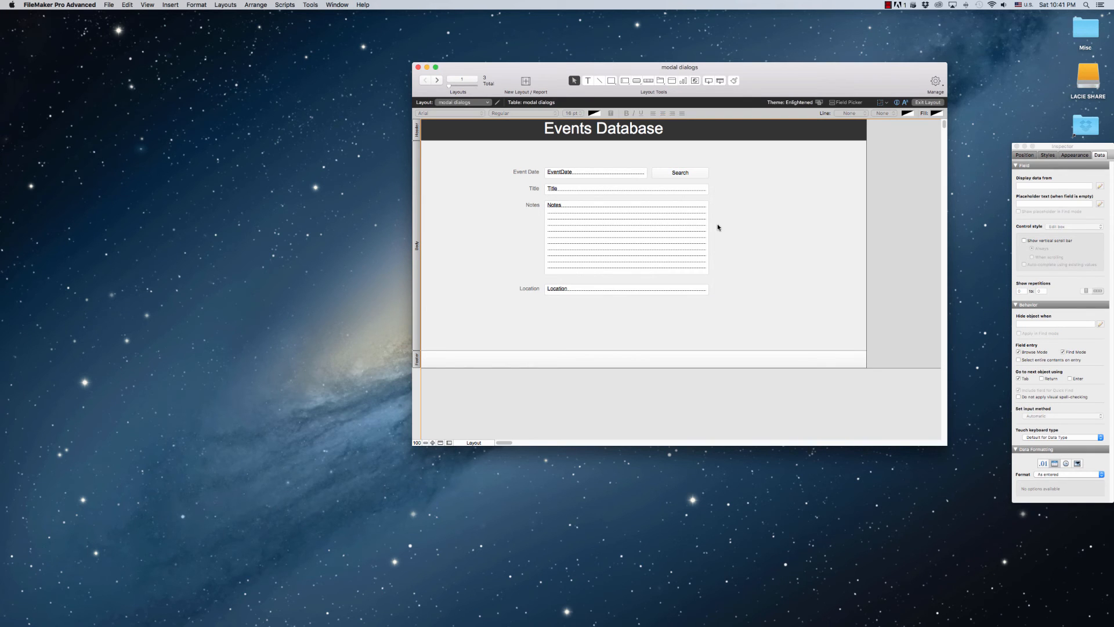
# Step: Switch the layout to Browse mode, open the date search dialog with the Search button, and move it over the database window
pyautogui.press('super+b')
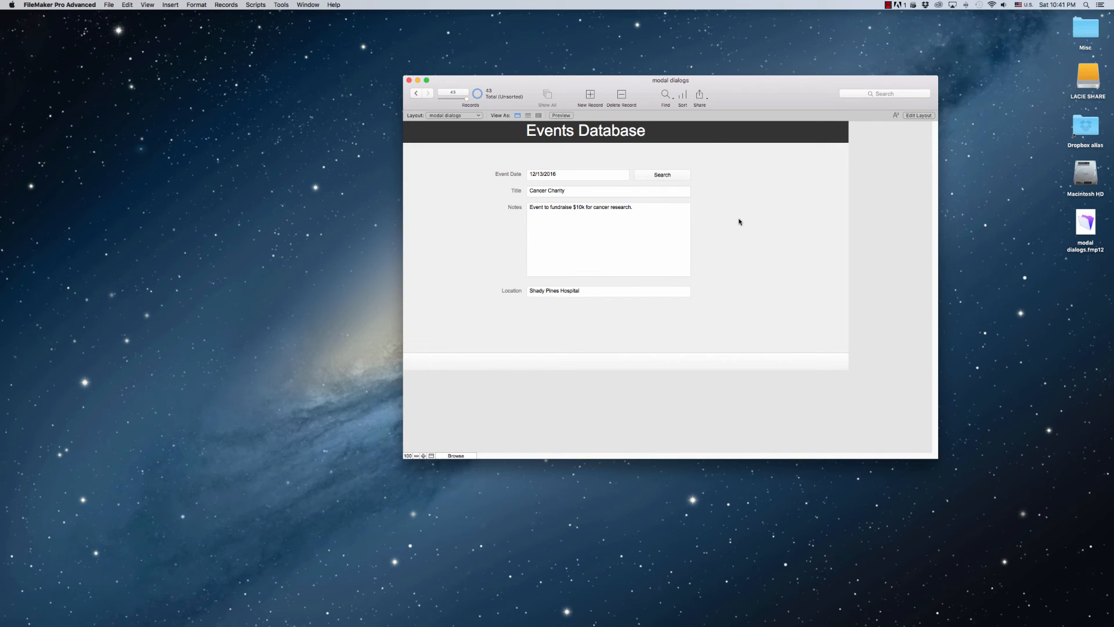
pyautogui.click(649, 177)
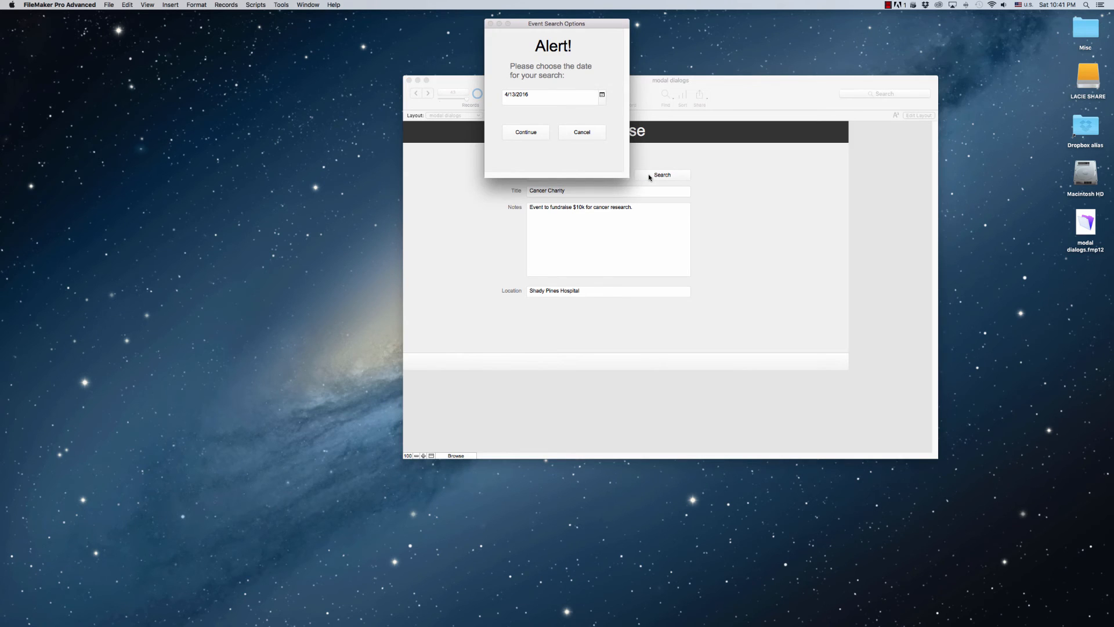
pyautogui.moveTo(573, 14); pyautogui.dragTo(607, 92)
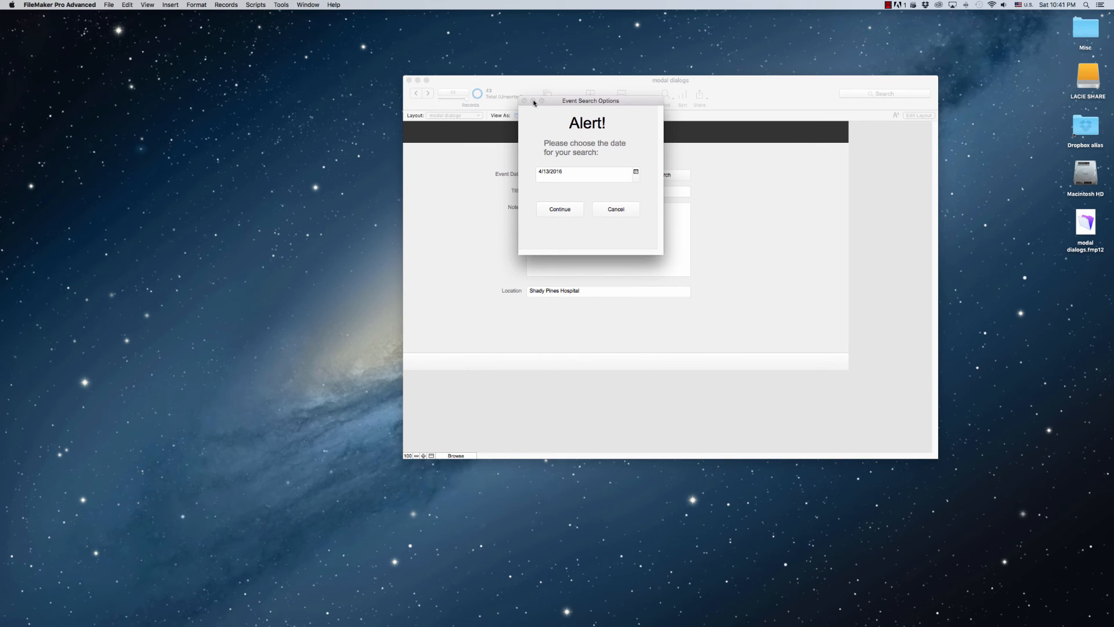
# Step: Choose 4/14/2016 from the dialog's calendar and continue
pyautogui.click(636, 172)
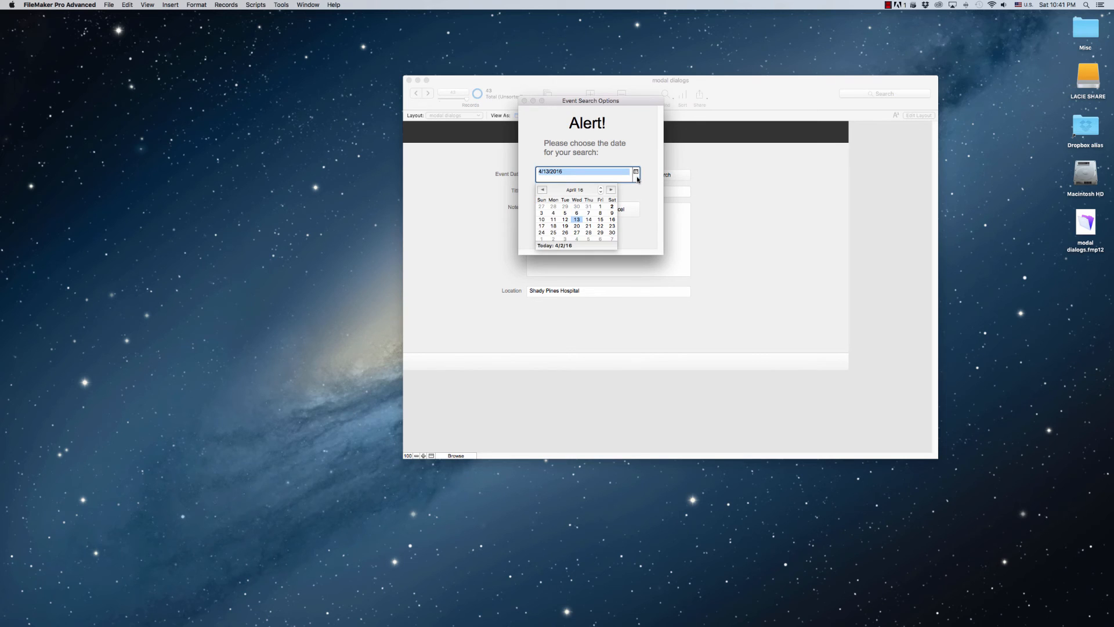
pyautogui.click(583, 220)
pyautogui.click(638, 181)
pyautogui.click(588, 221)
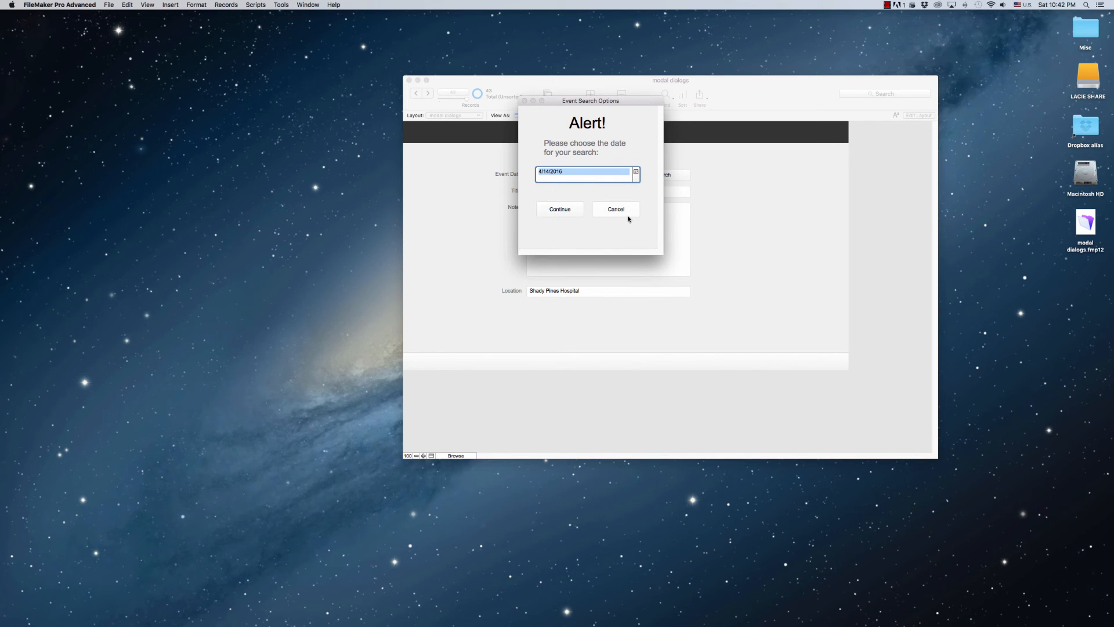
pyautogui.click(561, 212)
# Step: Test the dialog's Cancel button twice, opening the dialog from the Search button each time
pyautogui.click(655, 176)
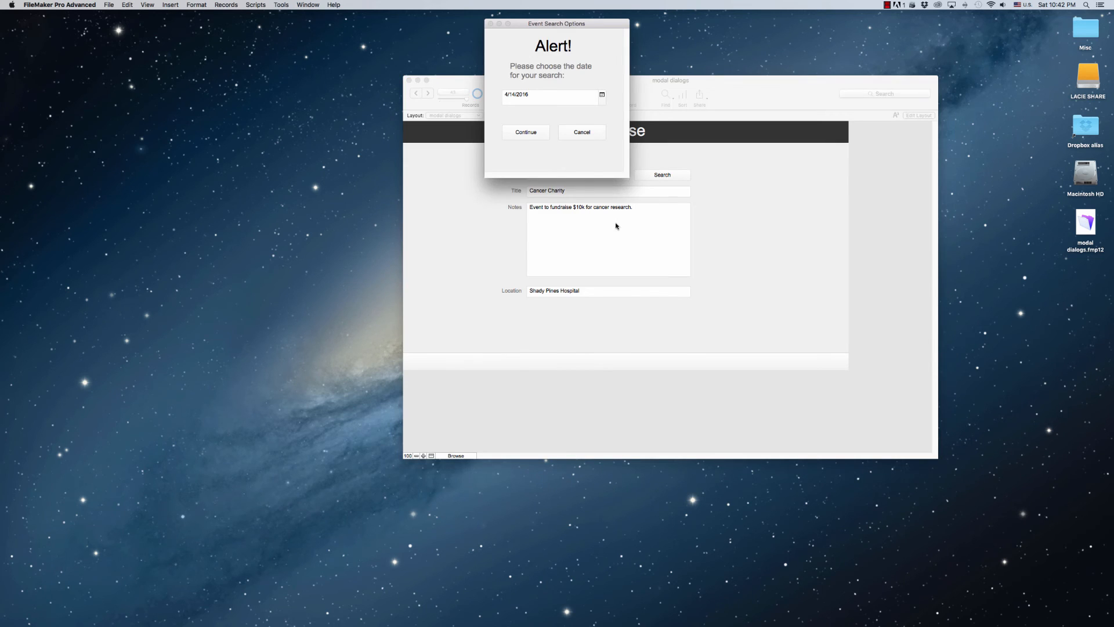
pyautogui.click(589, 132)
pyautogui.click(663, 175)
pyautogui.click(583, 133)
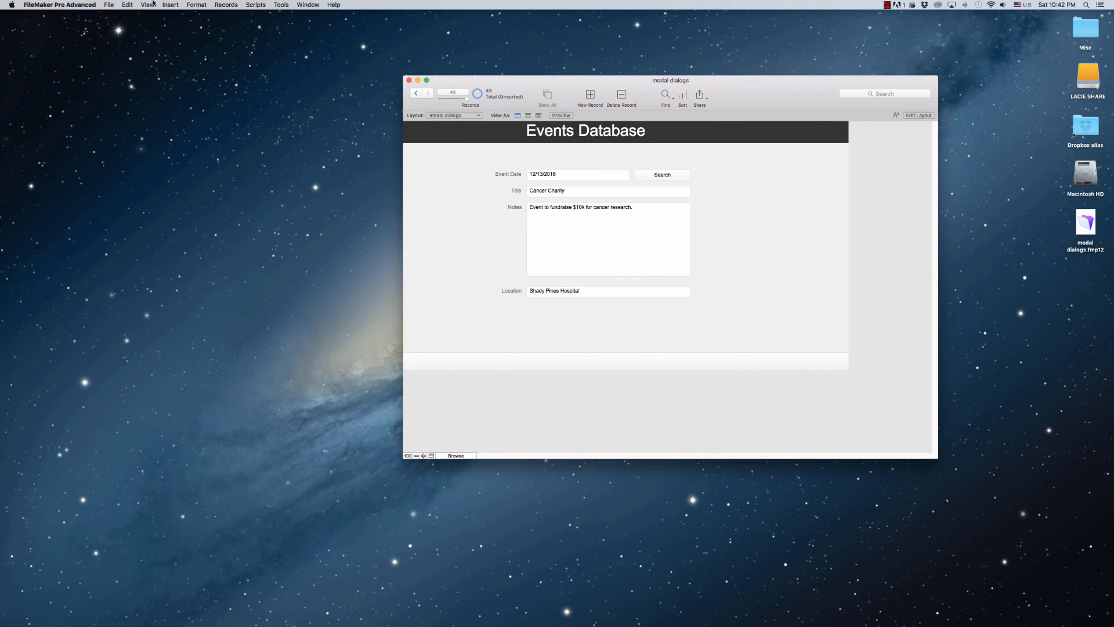
# Step: In the "new dialog" script, set the Move/Resize Window step's distance from top to Get(ScreenHeight) * .3, and save the script
pyautogui.click(248, 4)
pyautogui.click(273, 16)
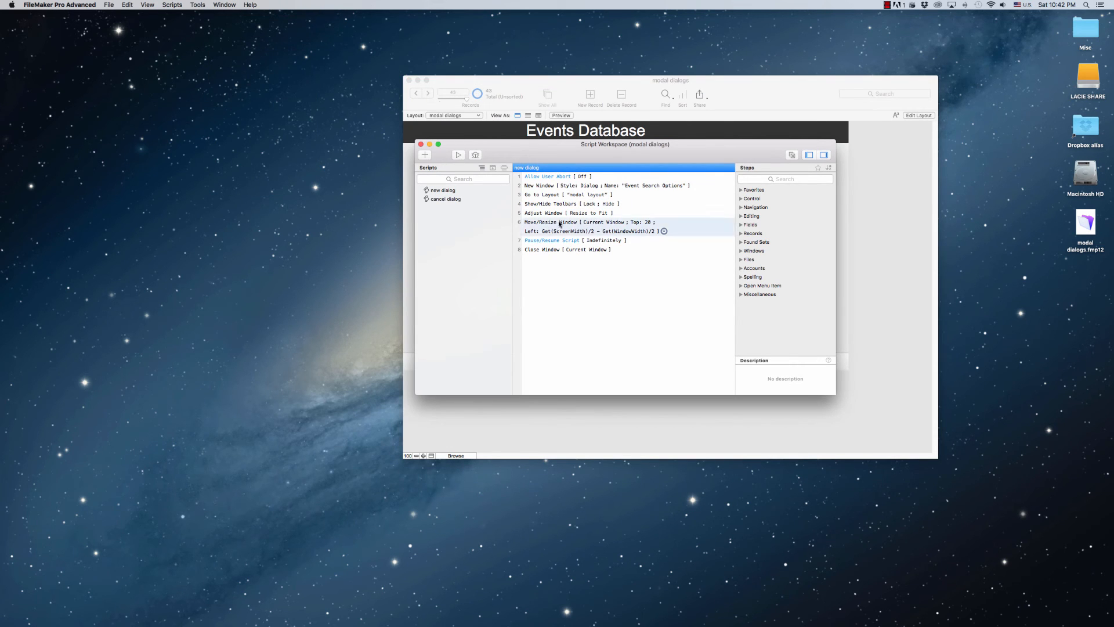
pyautogui.doubleClick(559, 224)
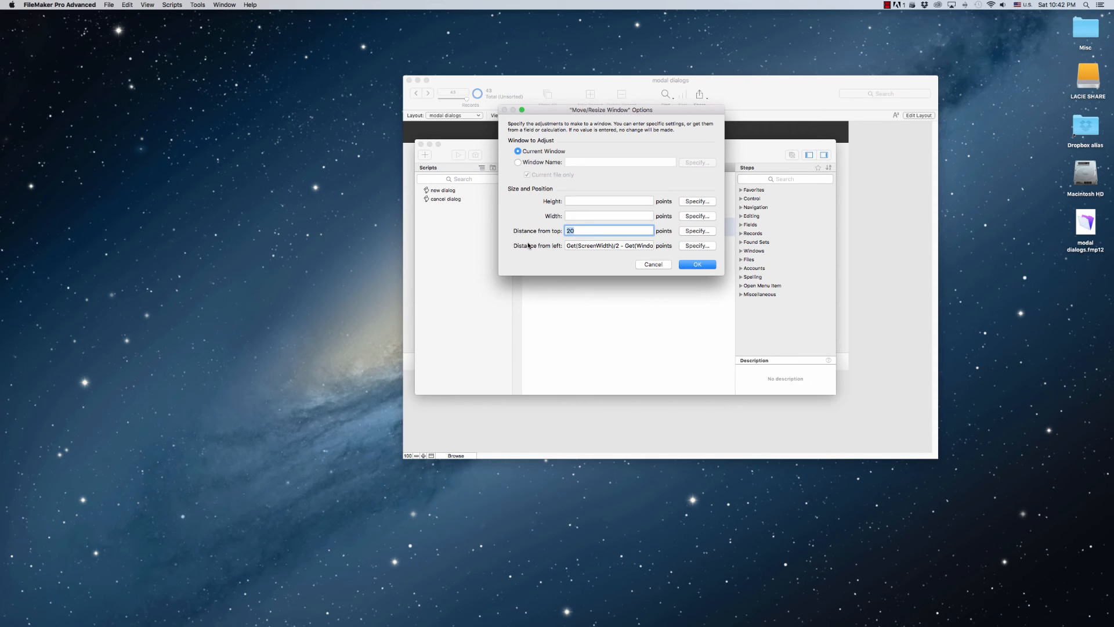
pyautogui.write('Get(Win')
pyautogui.press('BackSpace')
pyautogui.press('BackSpace')
pyautogui.press('BackSpace')
pyautogui.write('ScreenHeight')
pyautogui.moveTo(597, 109); pyautogui.dragTo(594, 167)
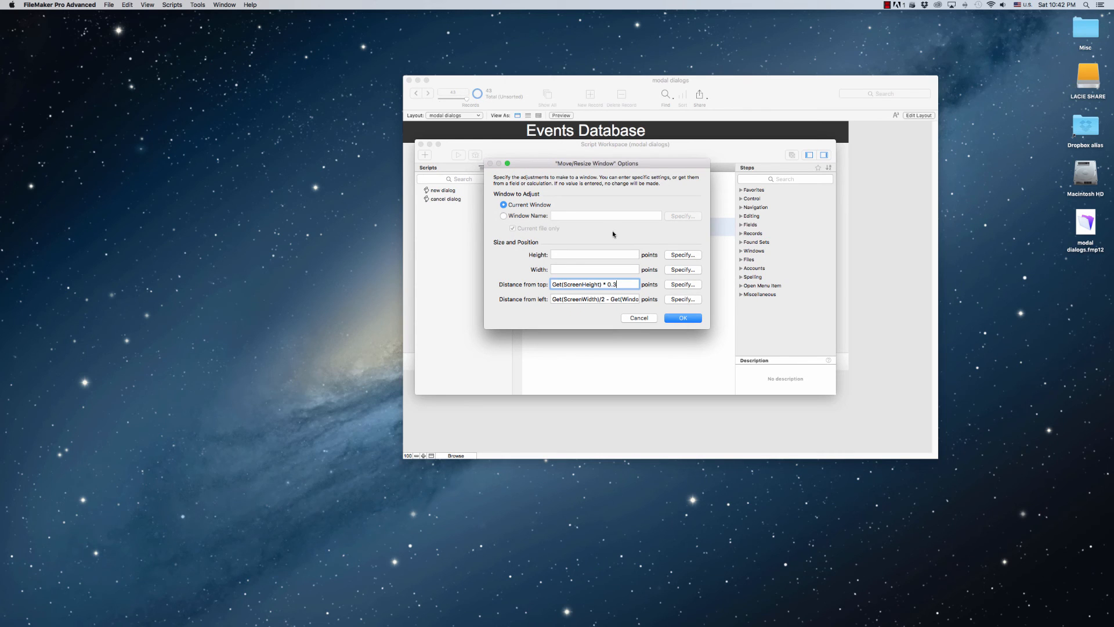
pyautogui.click(673, 318)
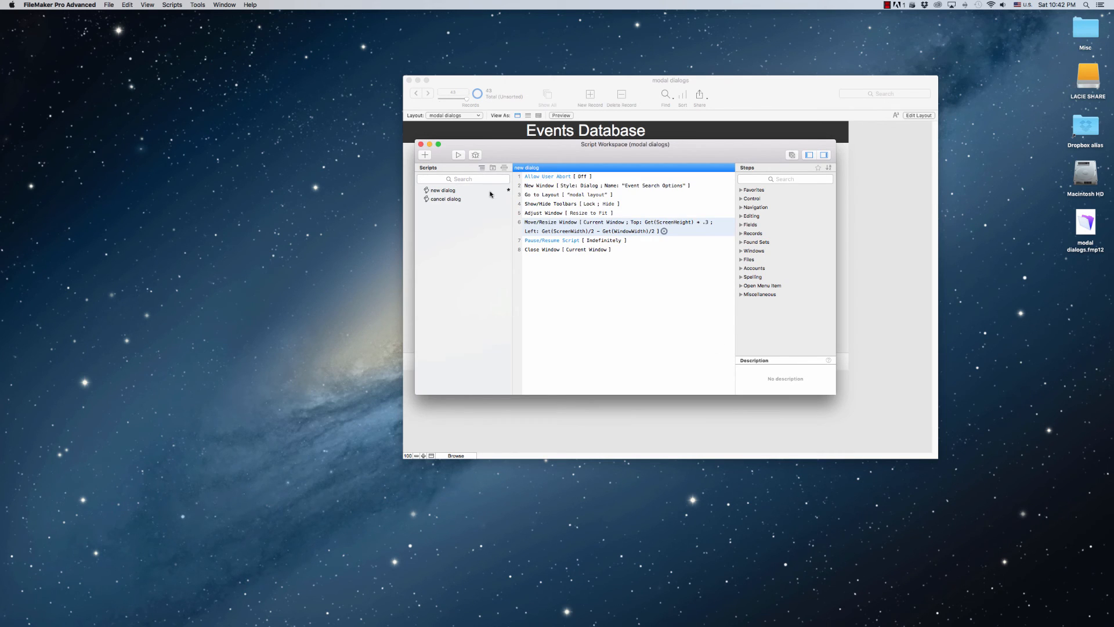
pyautogui.click(421, 145)
pyautogui.click(635, 201)
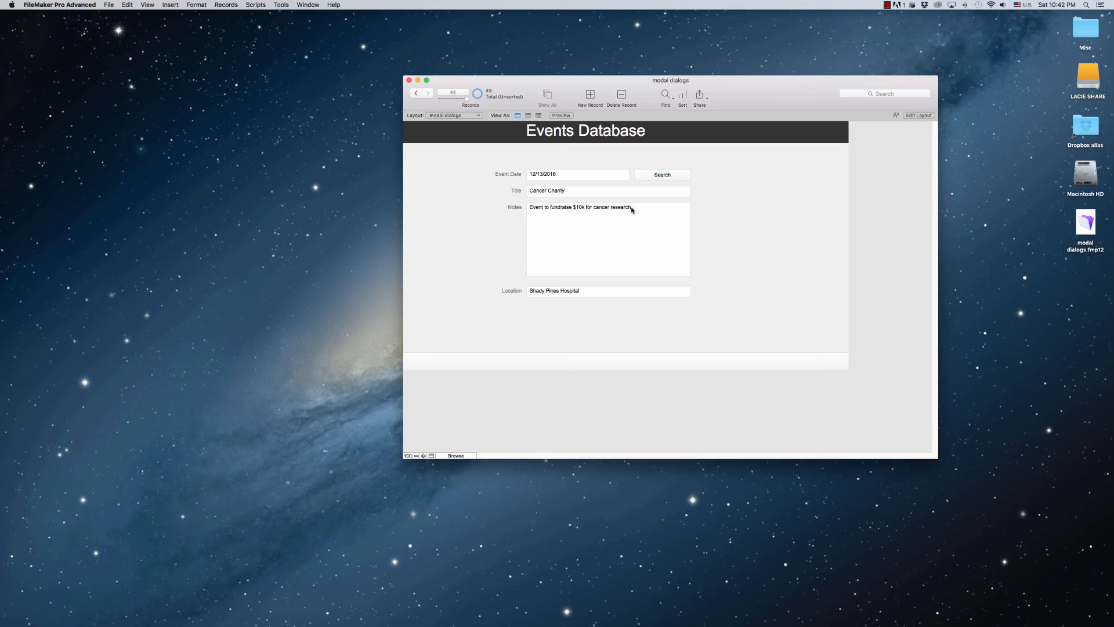
# Step: Test the repositioned search dialog by moving it around, continuing, and then reopening and cancelling it
pyautogui.click(659, 174)
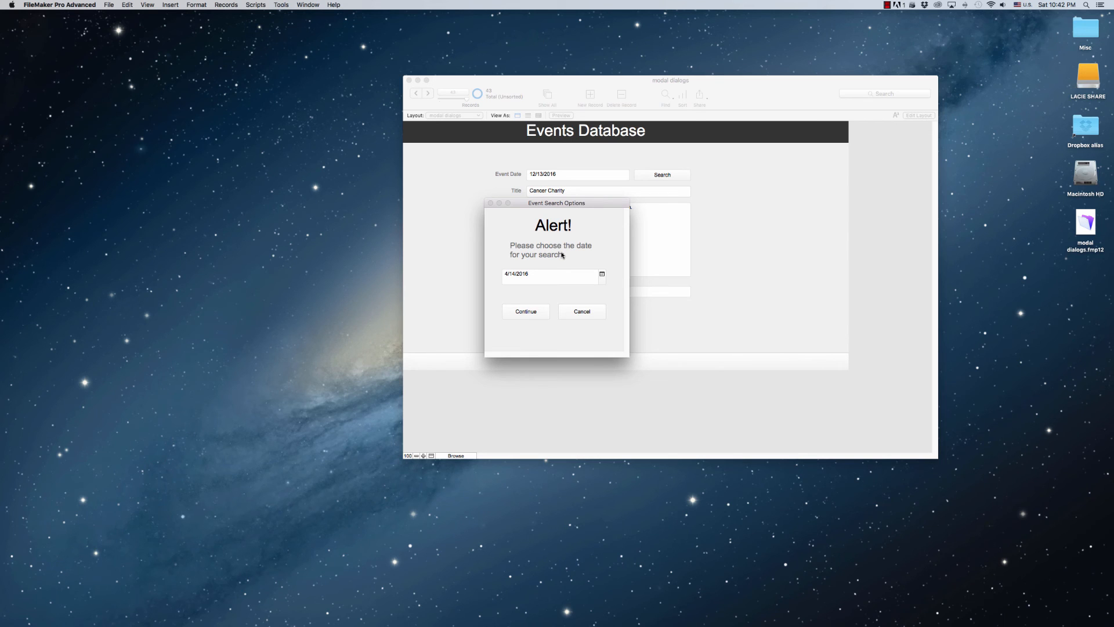
pyautogui.moveTo(579, 203); pyautogui.dragTo(328, 131)
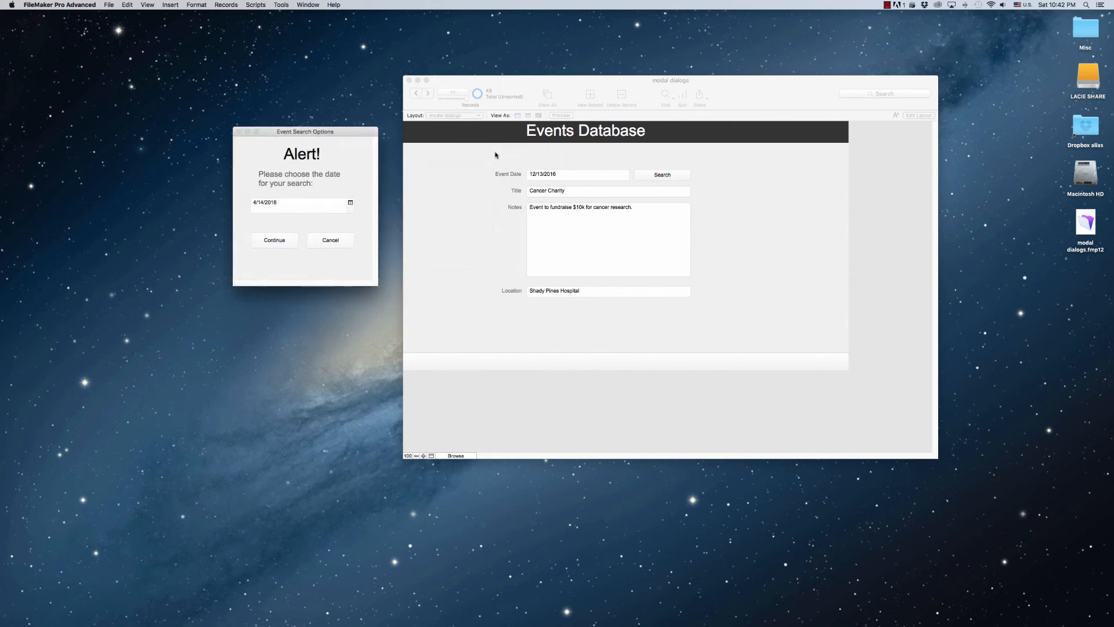
pyautogui.moveTo(496, 155); pyautogui.dragTo(623, 153)
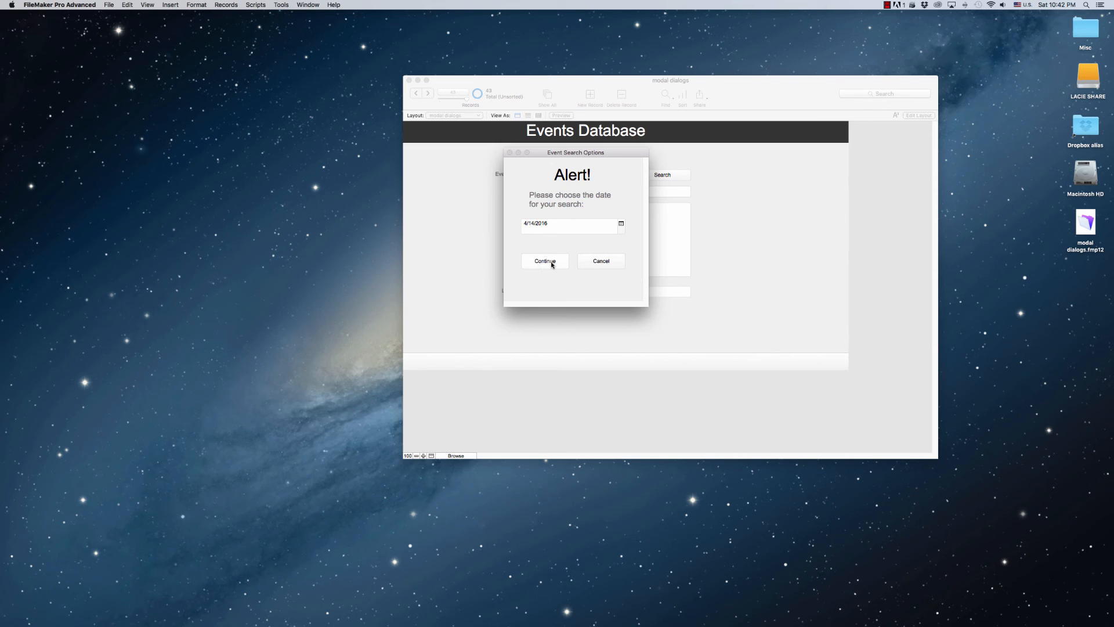
pyautogui.click(552, 262)
pyautogui.click(661, 174)
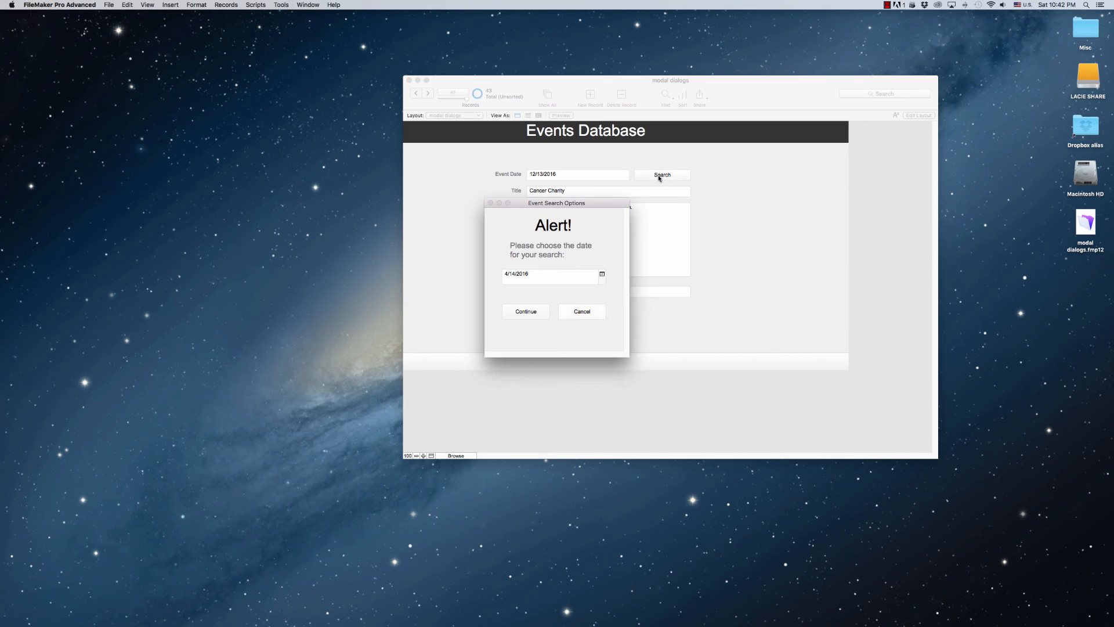
pyautogui.click(579, 313)
# Step: Open the Script Debugger and move it beside the database form so the Search button is uncovered
pyautogui.click(281, 5)
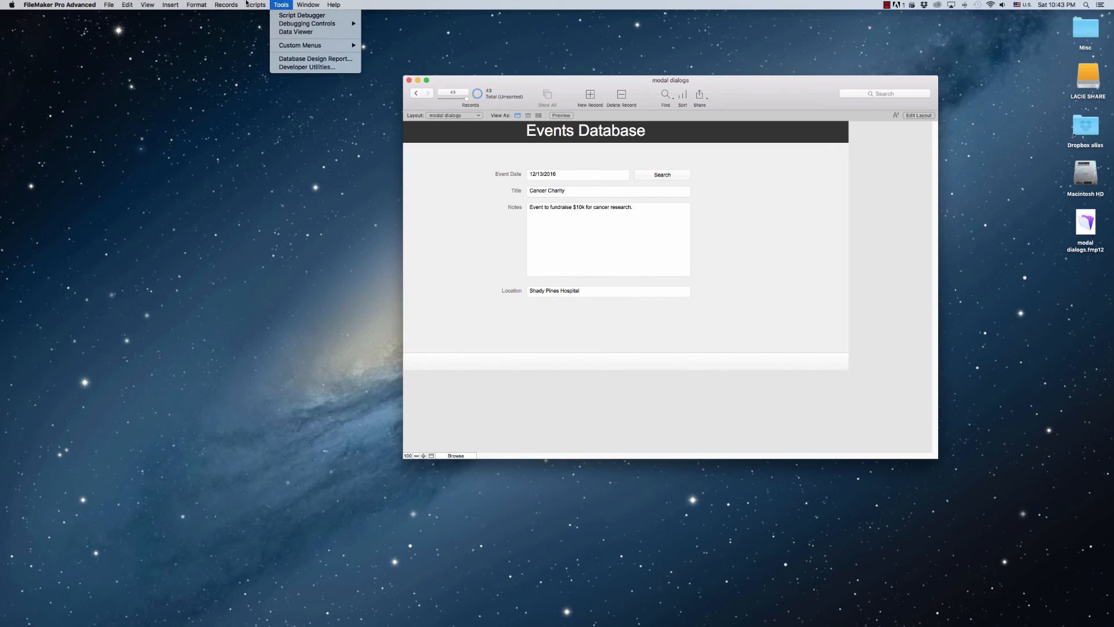
pyautogui.click(281, 4)
pyautogui.click(281, 5)
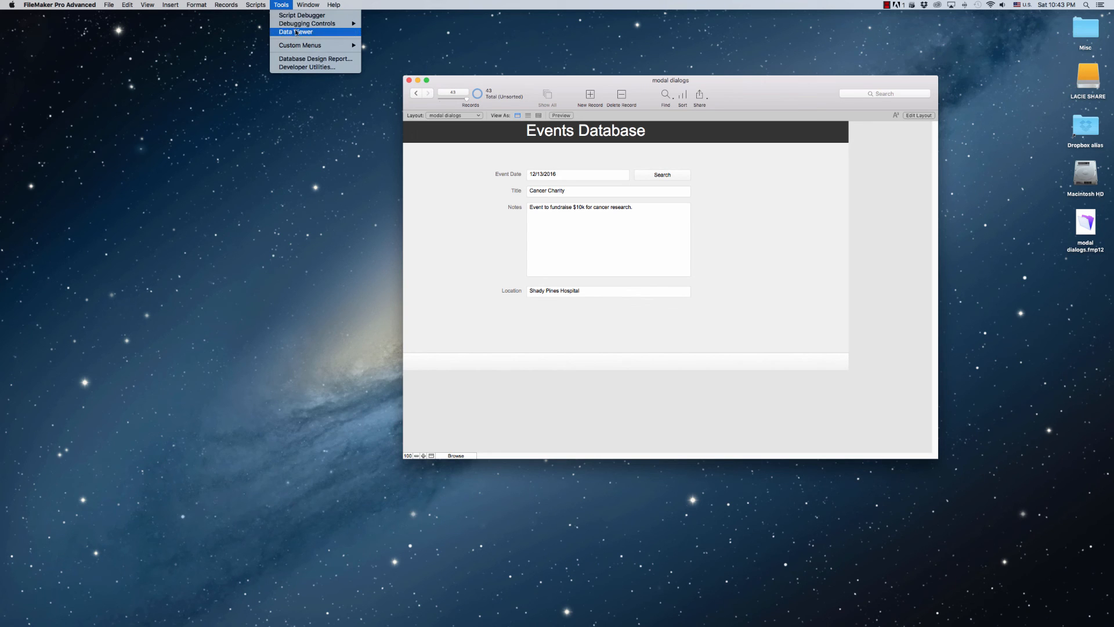
pyautogui.click(296, 16)
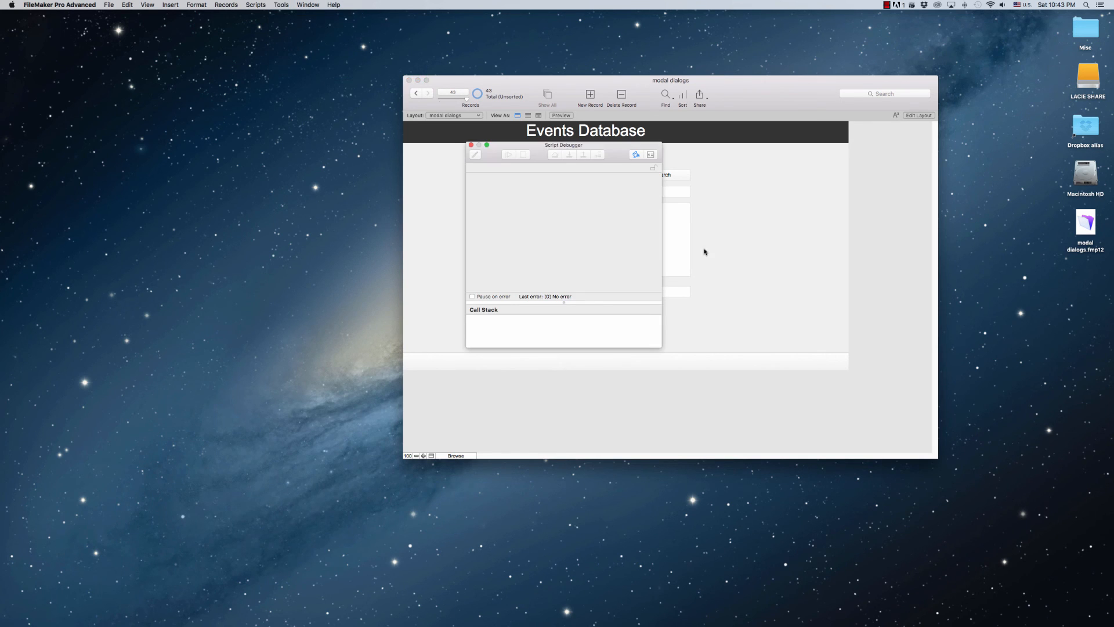
pyautogui.moveTo(589, 149); pyautogui.dragTo(389, 216)
# Step: Run the Search button's script in the Script Debugger, stepping into "new dialog" and through its Allow User Abort and New Window steps
pyautogui.click(665, 176)
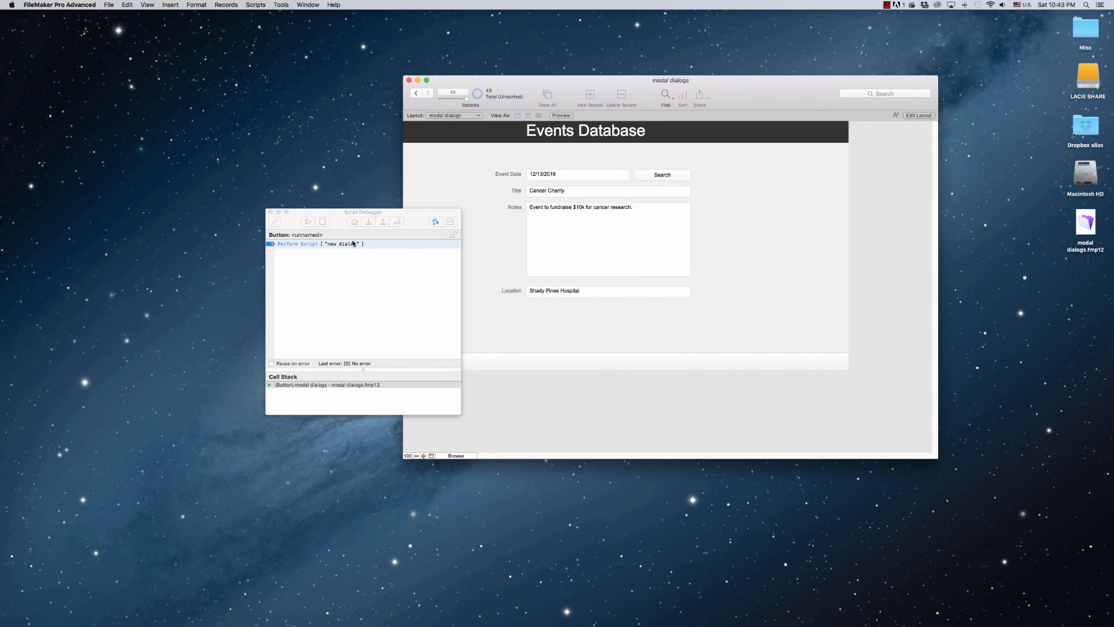
pyautogui.click(409, 220)
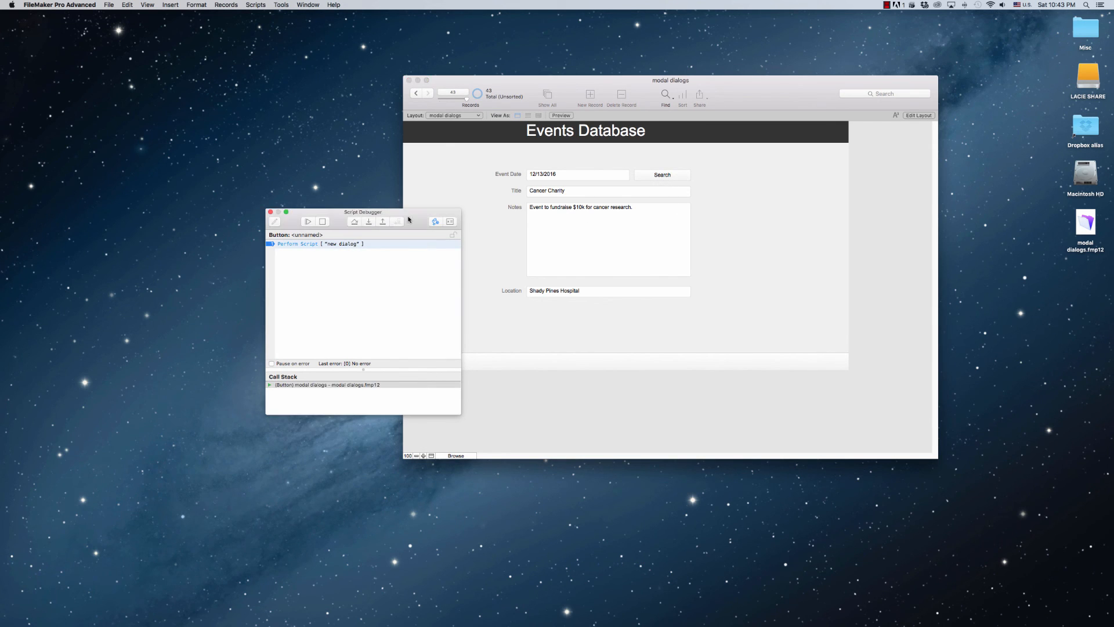
pyautogui.click(369, 222)
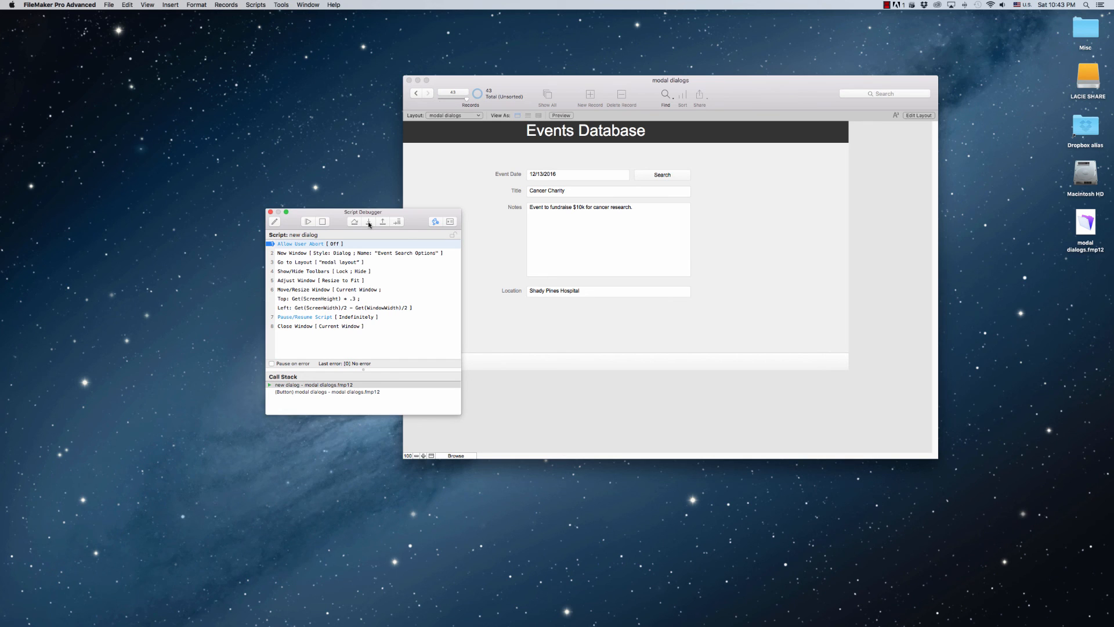
pyautogui.click(368, 222)
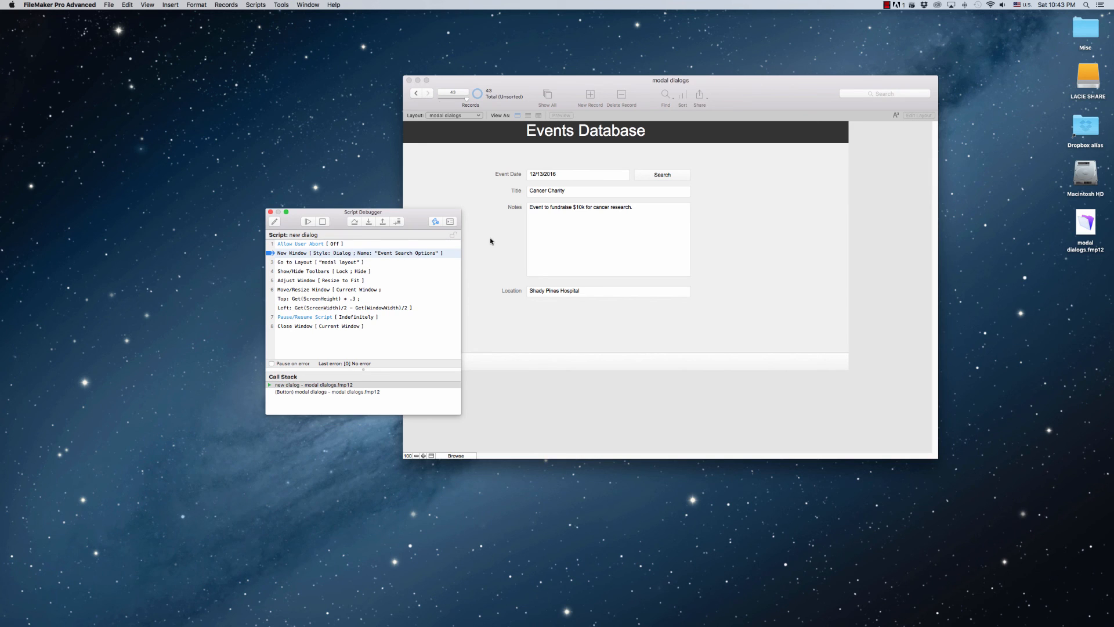
pyautogui.click(368, 223)
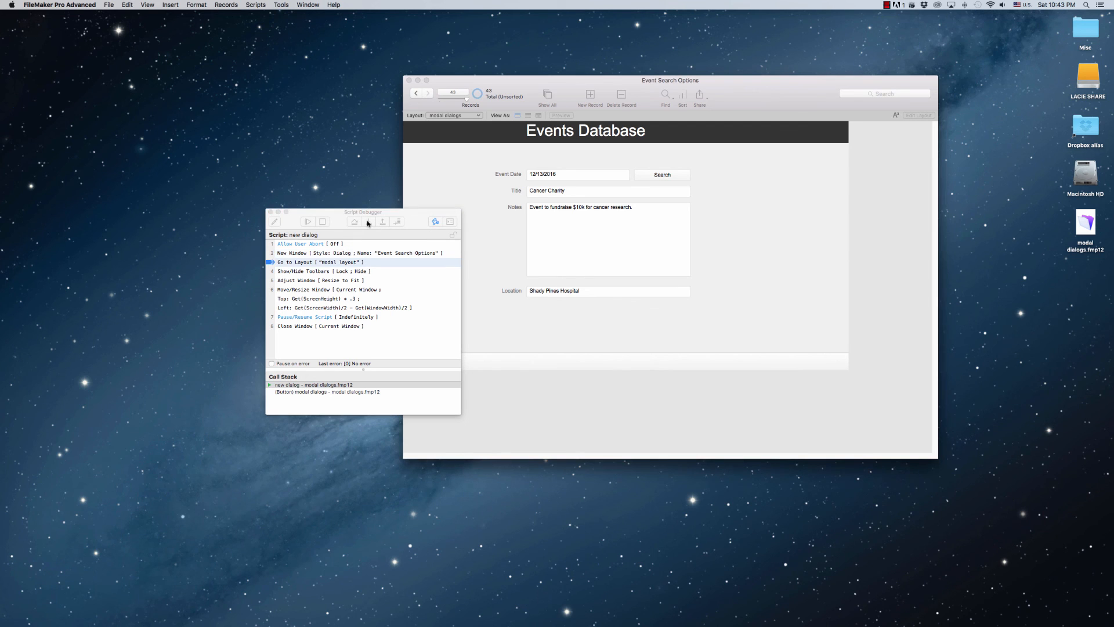
# Step: Move the Script Debugger clear of the new window and step through "new dialog" from Go to Layout up to the Pause/Resume Script step
pyautogui.moveTo(366, 221); pyautogui.dragTo(287, 205)
pyautogui.moveTo(642, 92)
pyautogui.mouseDown()
pyautogui.moveTo(646, 209)
pyautogui.moveTo(818, 113)
pyautogui.moveTo(642, 93)
pyautogui.mouseUp()
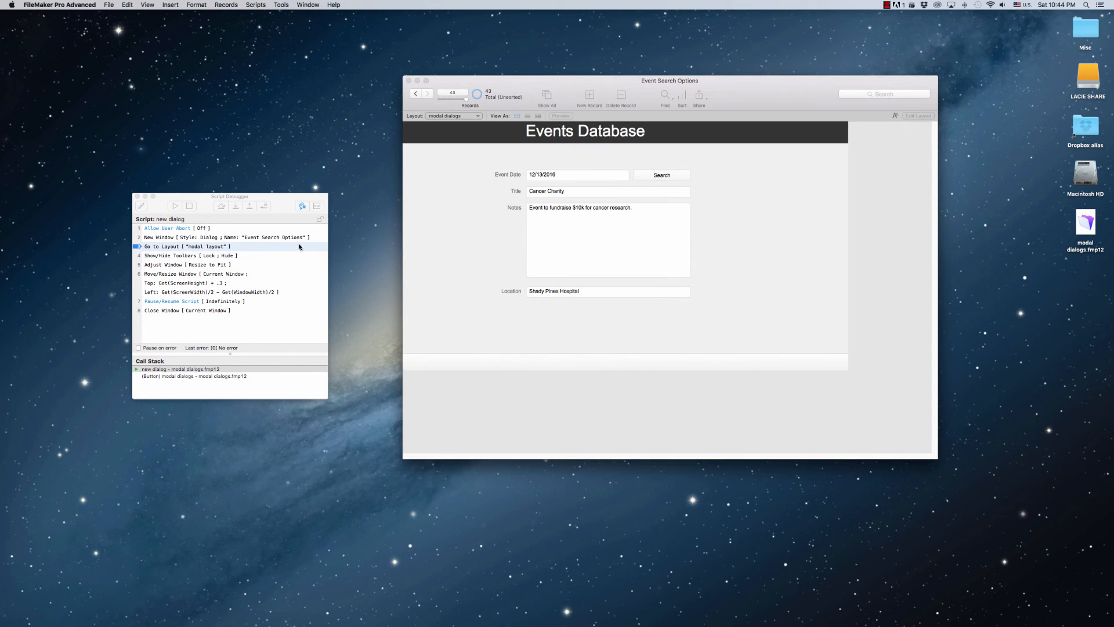
pyautogui.click(237, 208)
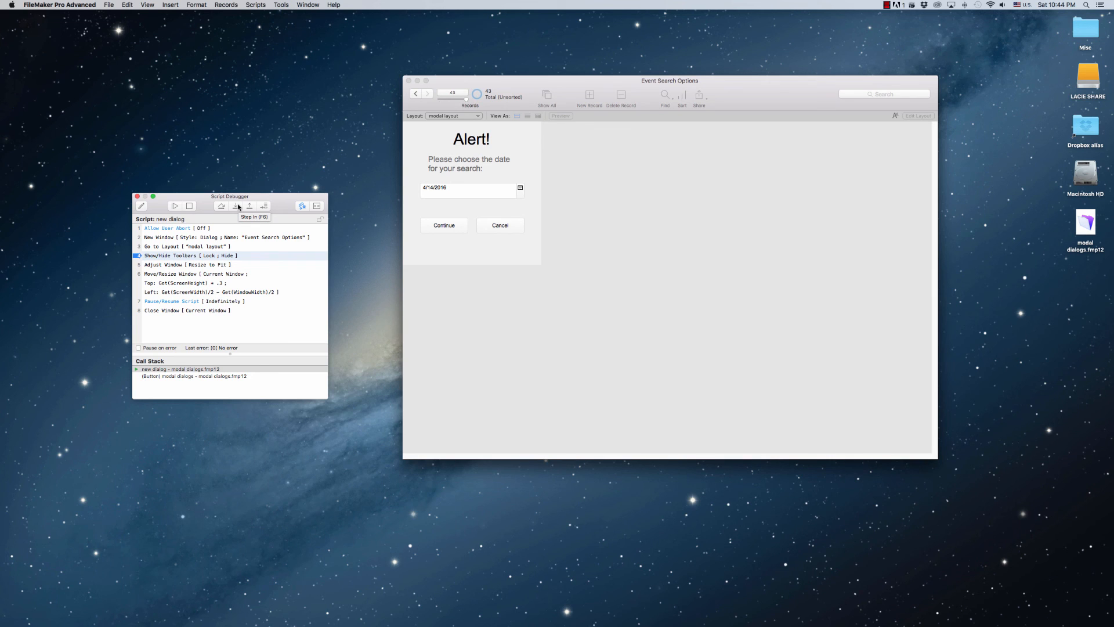
pyautogui.click(238, 207)
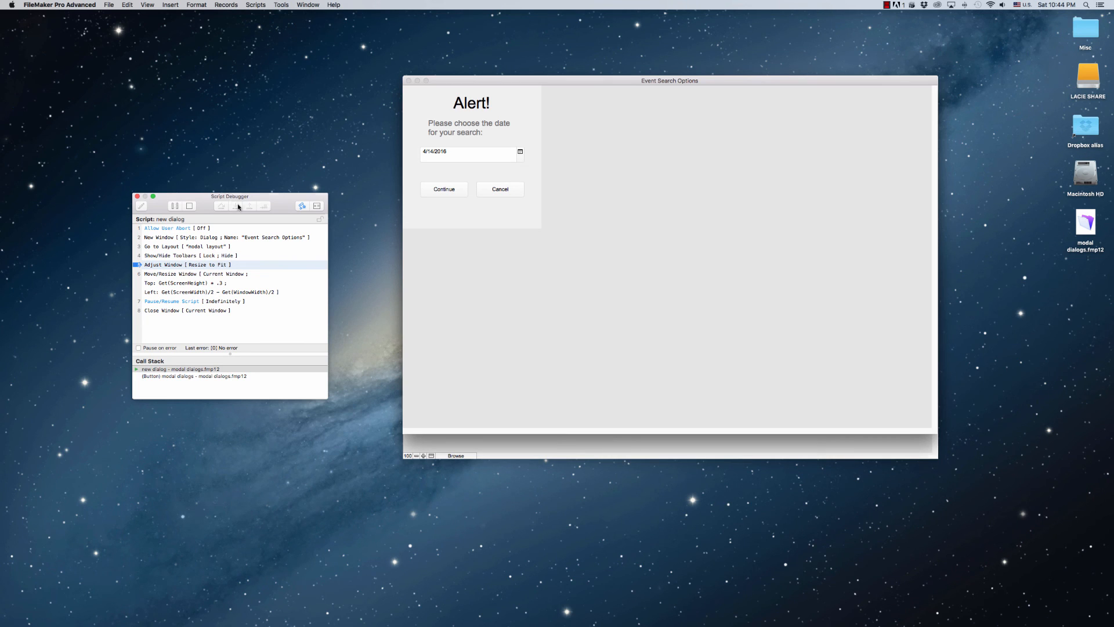
pyautogui.click(238, 207)
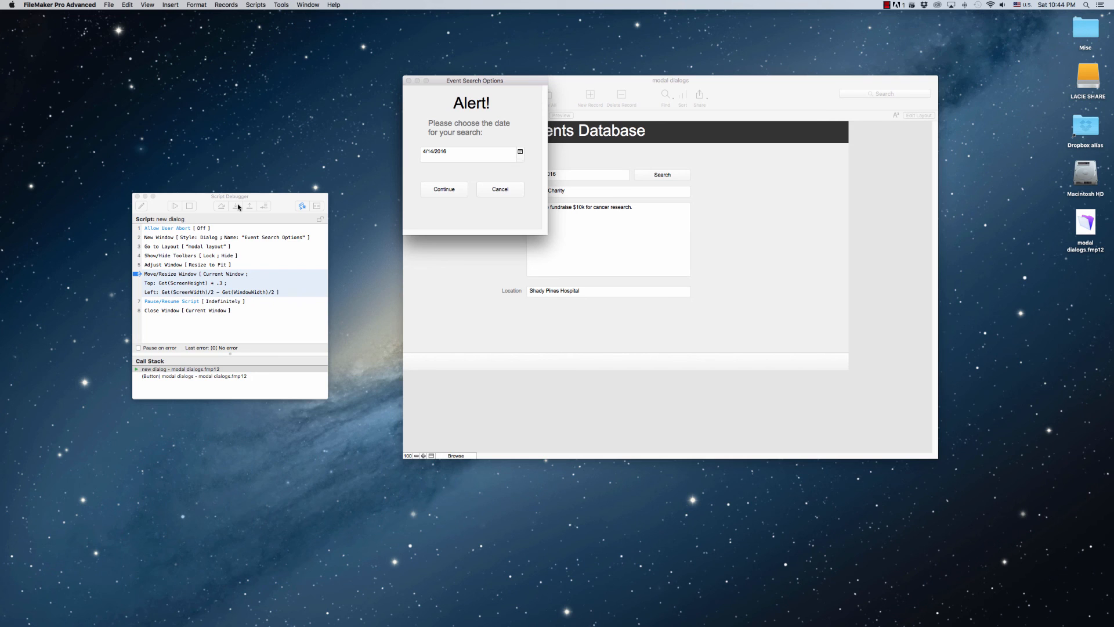
pyautogui.click(237, 207)
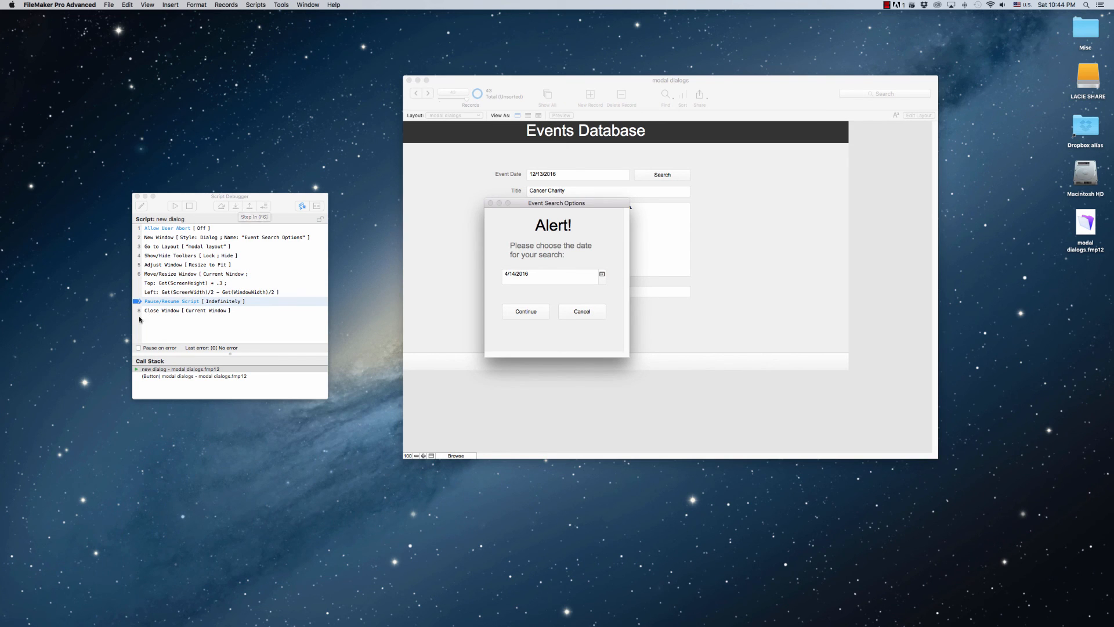
# Step: With the script at its pause step, reposition the Event Search Options dialog and place the Script Debugger beside it
pyautogui.click(250, 208)
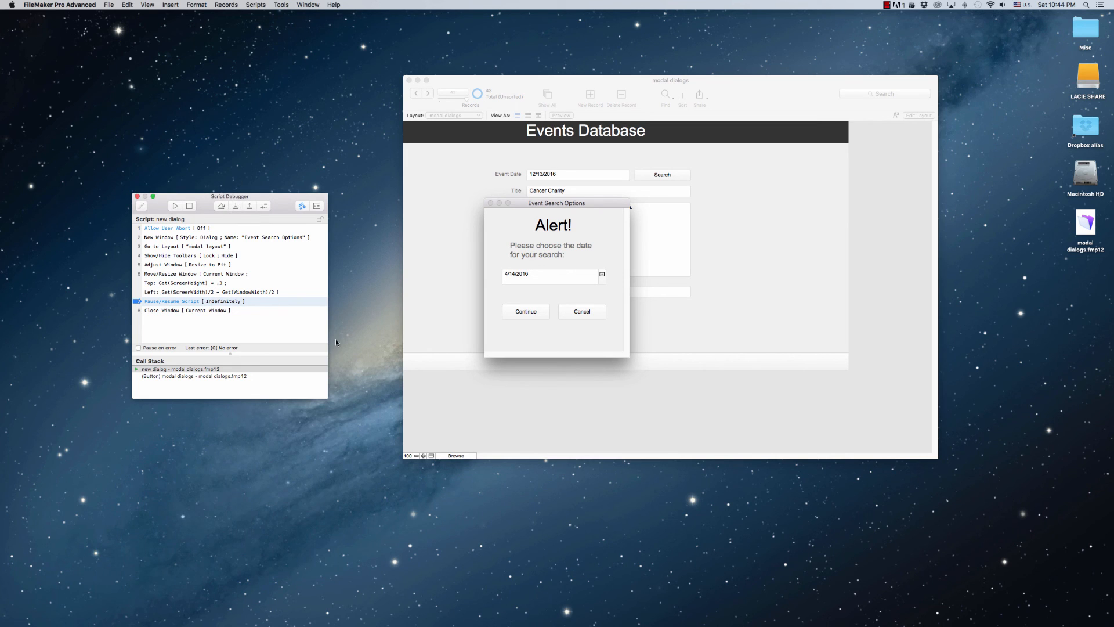
pyautogui.click(556, 210)
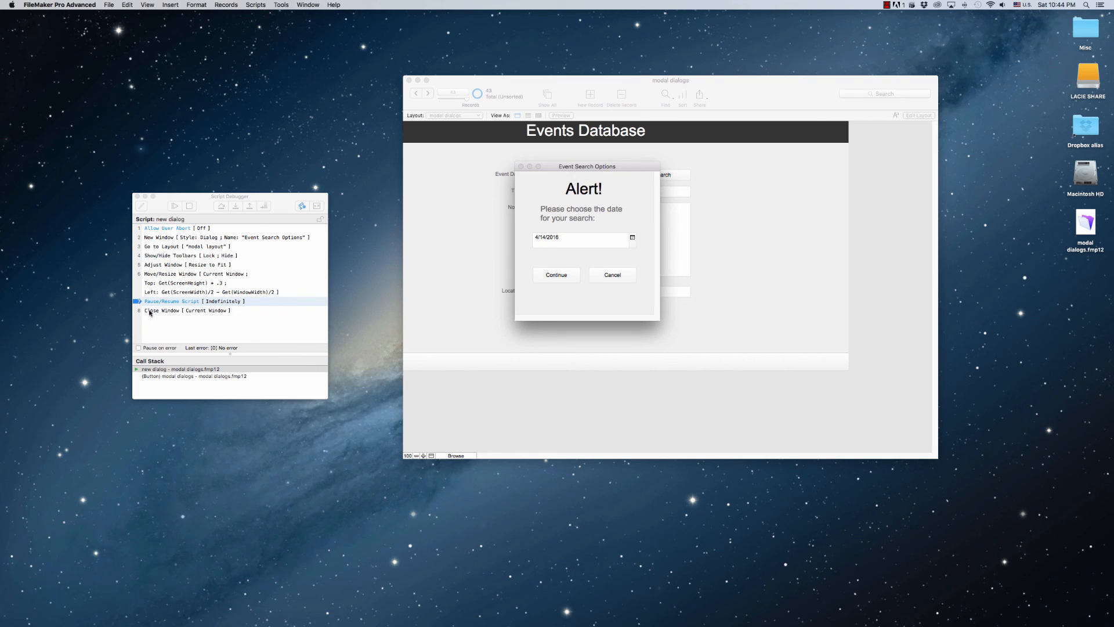
pyautogui.moveTo(286, 206); pyautogui.dragTo(440, 174)
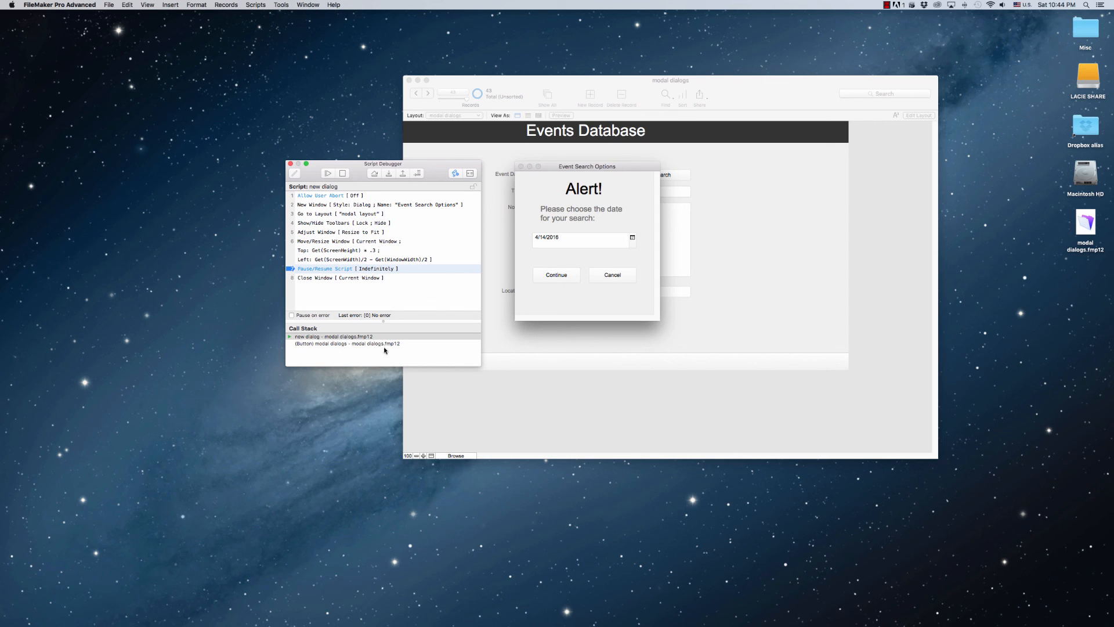
# Step: Cancel the dialog, step through the "cancel dialog" script and its Close Window step, and close the Script Debugger
pyautogui.click(624, 277)
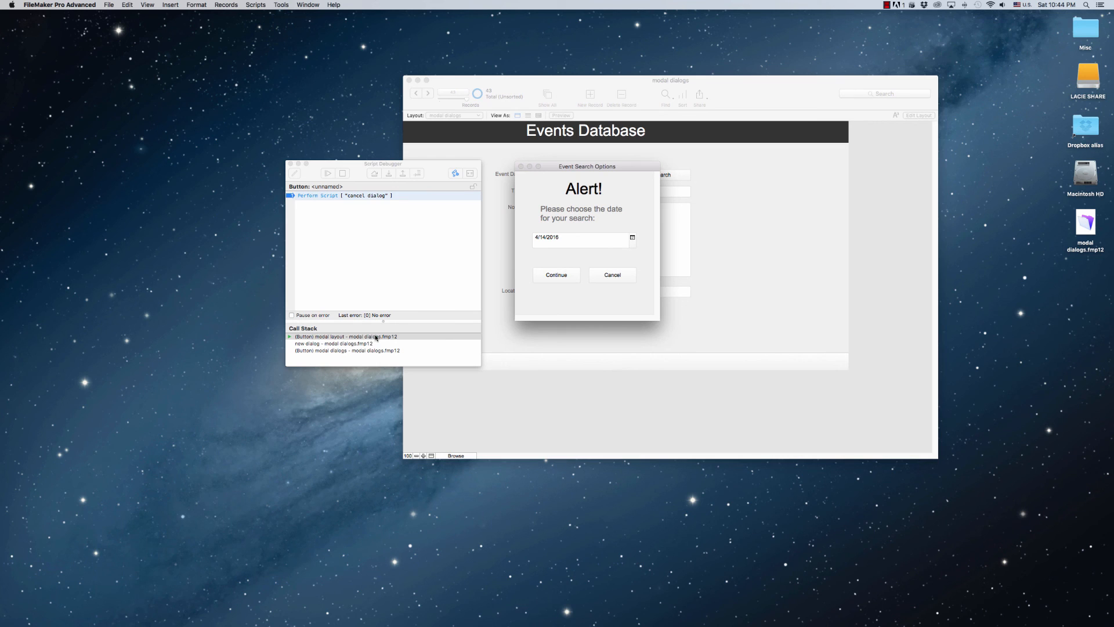
pyautogui.click(388, 174)
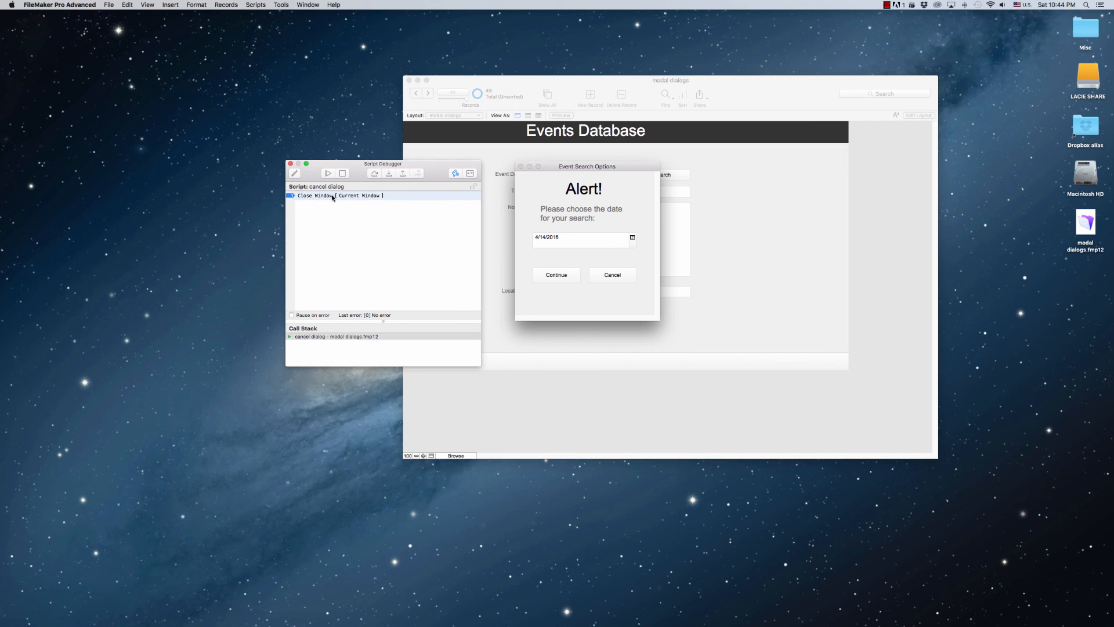
pyautogui.click(389, 174)
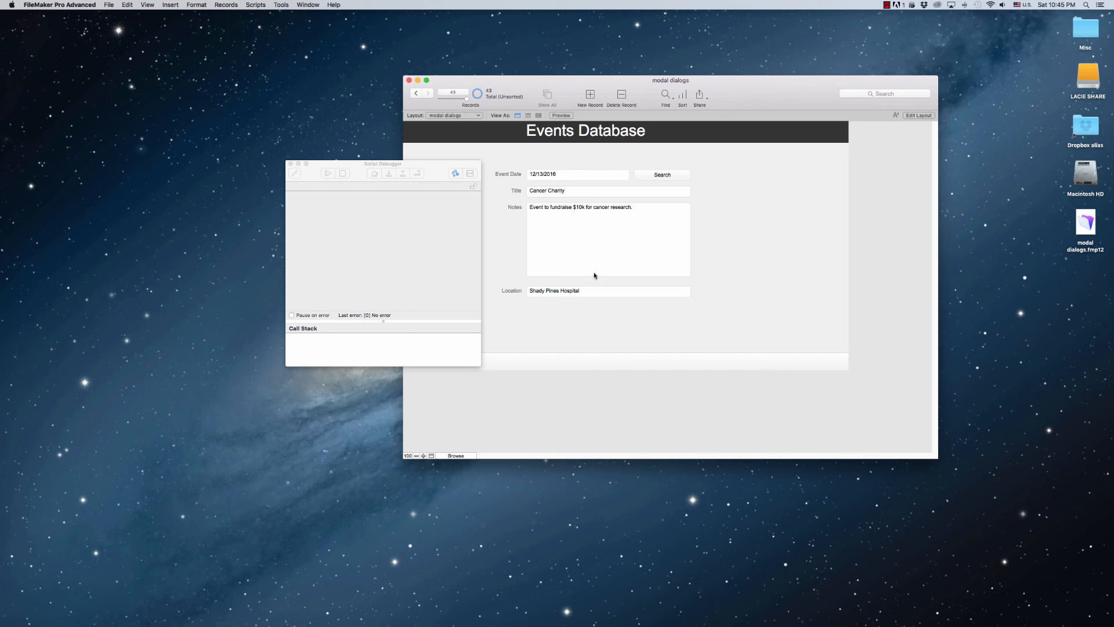
pyautogui.click(396, 224)
pyautogui.click(291, 164)
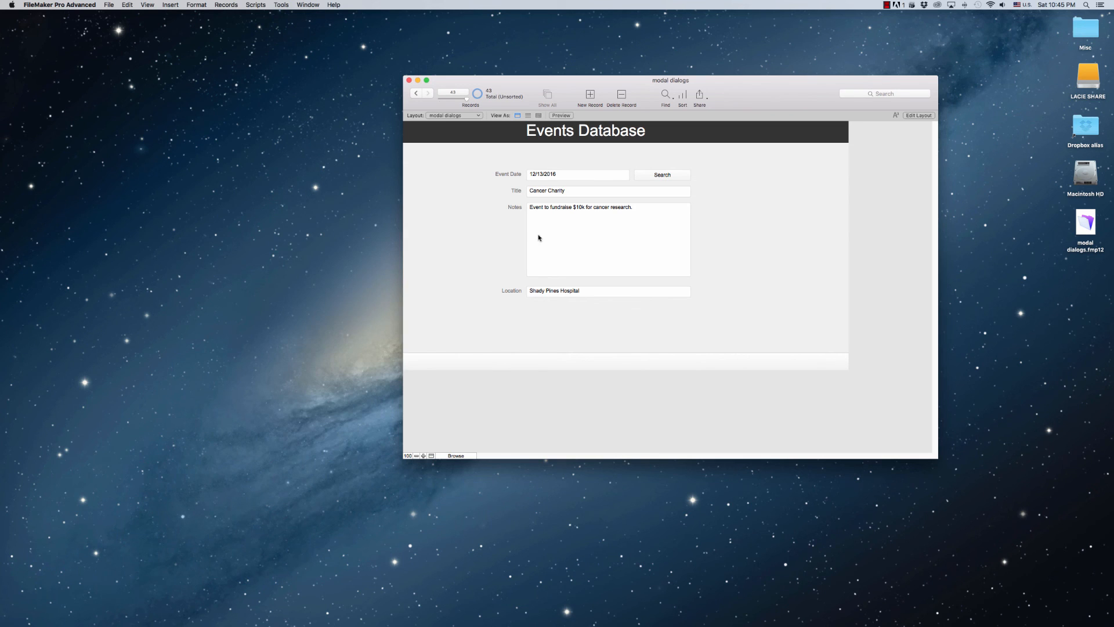